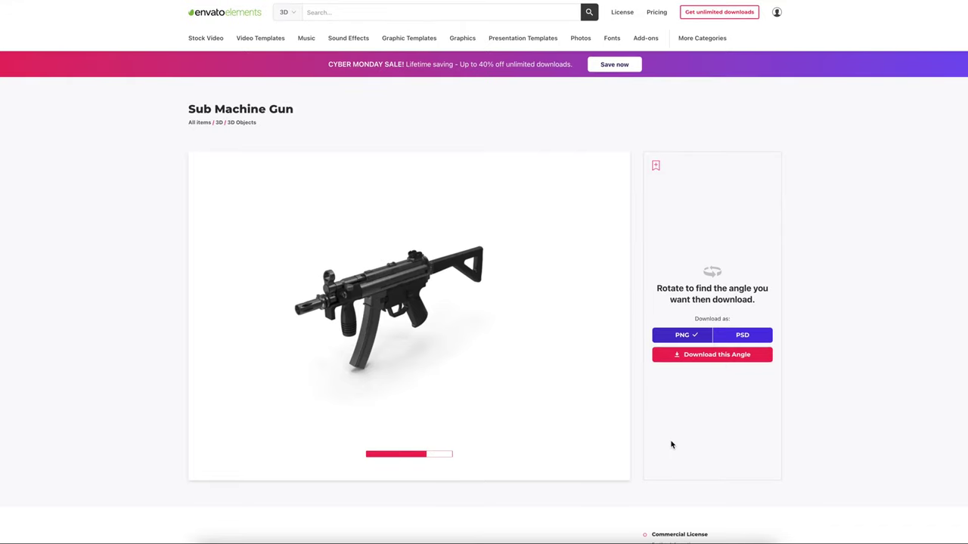
Rotate the Envato Elements 3D revolver model around to a side-on view.
{"action": "mouse_move", "coordinate": [555, 445]}
{"action": "left_mouse_down"}
{"action": "mouse_move", "coordinate": [417, 399]}
{"action": "mouse_move", "coordinate": [430, 380]}
{"action": "mouse_move", "coordinate": [441, 393]}
{"action": "mouse_move", "coordinate": [397, 353]}
{"action": "left_mouse_up"}
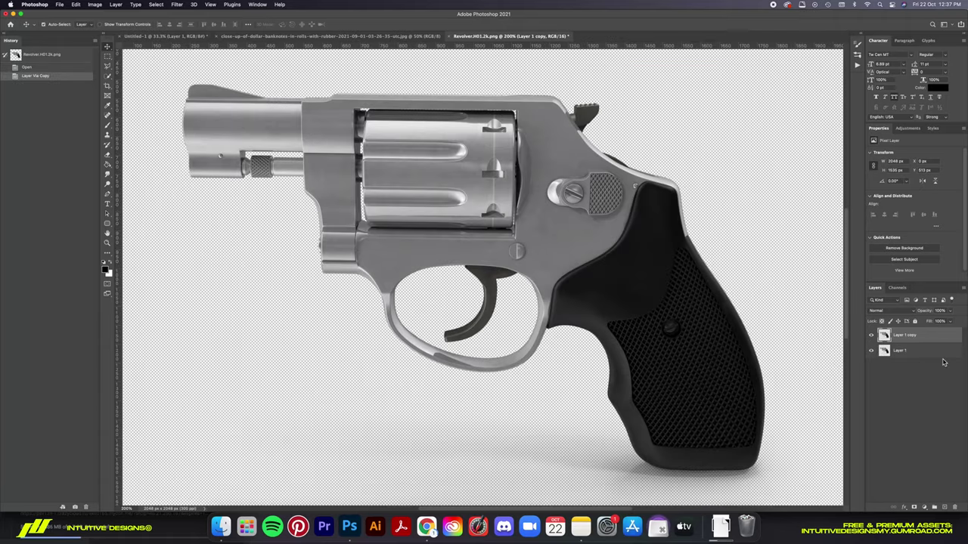
Select the revolver, invert the selection, and delete the background and grip shadow.
{"action": "key", "text": "w"}
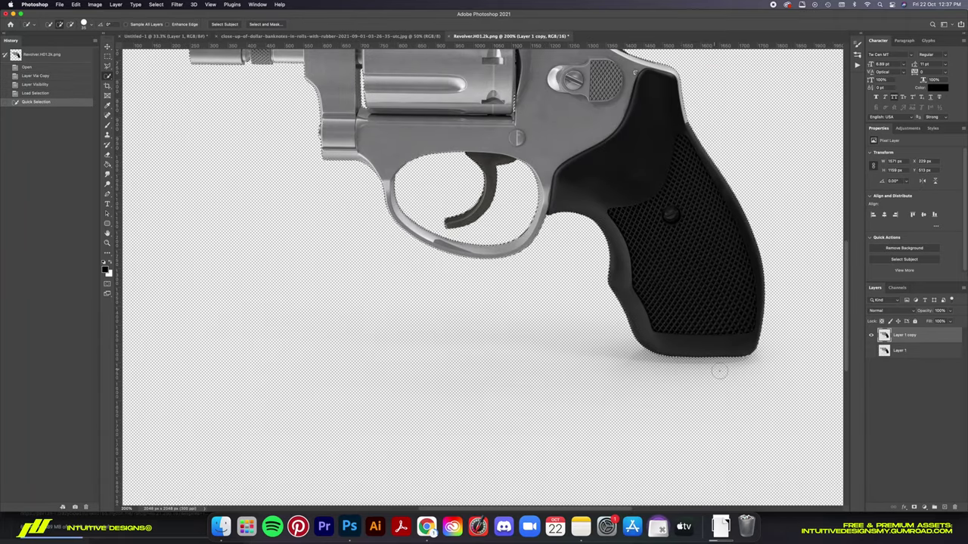
{"action": "right_click", "coordinate": [641, 338]}
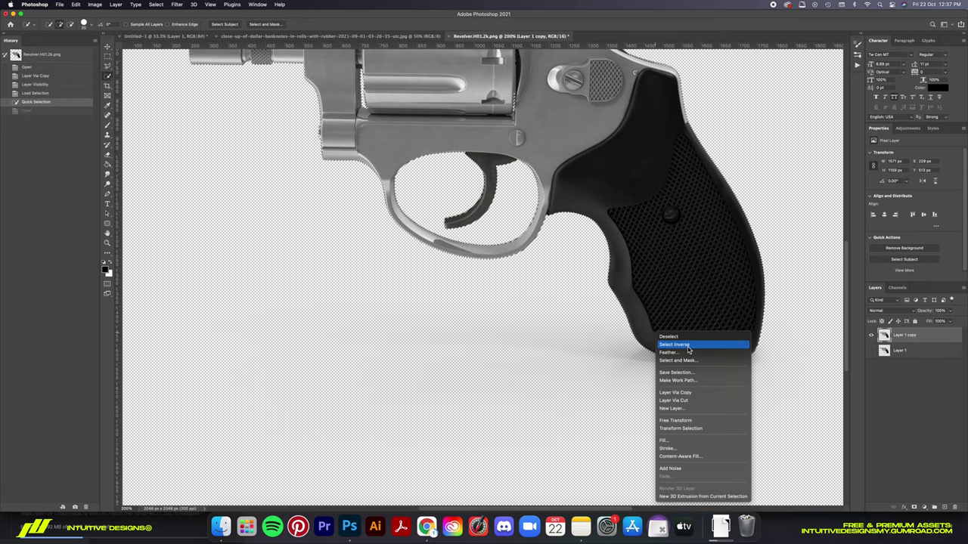
{"action": "left_click", "coordinate": [665, 340]}
{"action": "key", "text": "Delete"}
{"action": "key", "text": "super+d"}
{"action": "key", "text": "super+t"}
{"action": "key", "text": "Escape"}
{"action": "key", "text": "super+z"}
{"action": "key", "text": "super+z"}
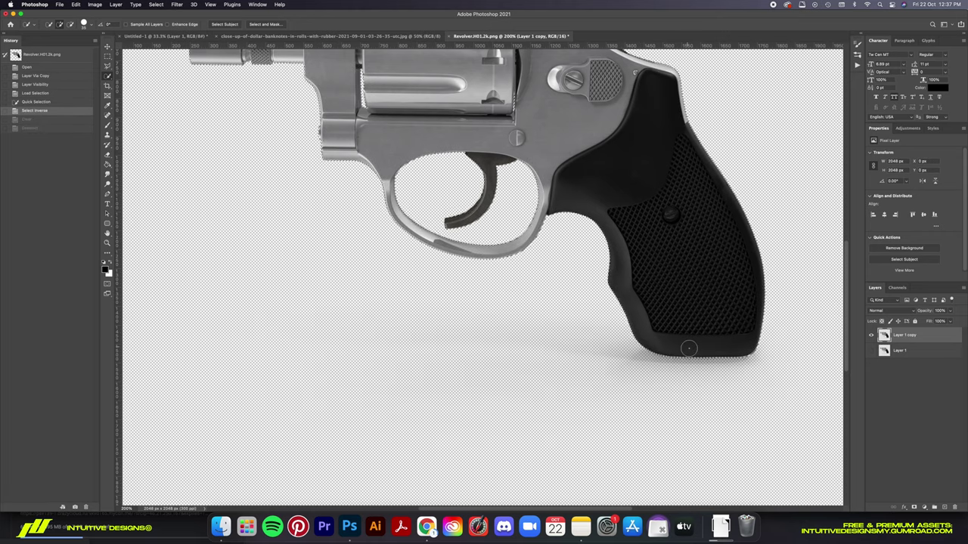
{"action": "key", "text": "Delete"}
{"action": "key", "text": "Delete"}
{"action": "key", "text": "Delete"}
{"action": "key", "text": "super+d"}
{"action": "key", "text": "super+t"}
{"action": "key", "text": "Escape"}
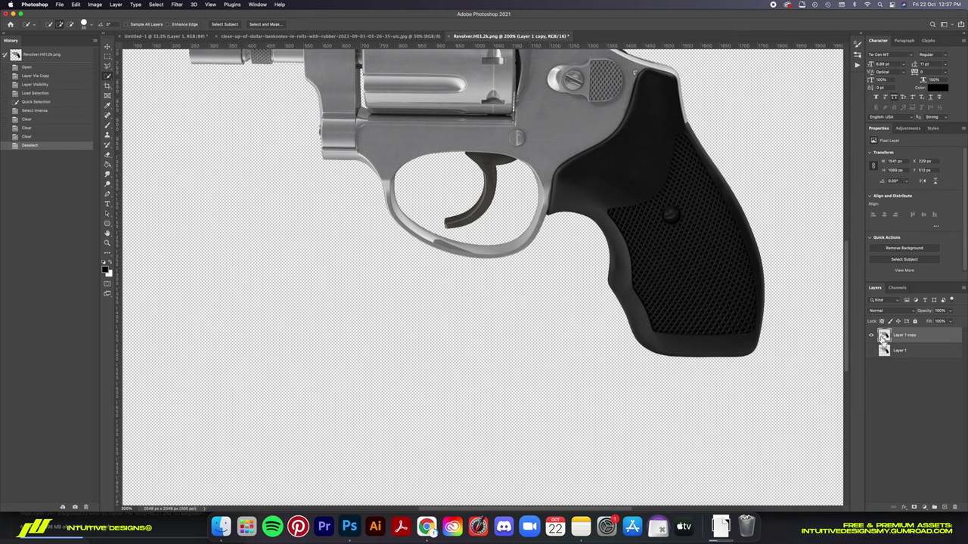
Invert the selection again to clear the leftover background around the revolver.
{"action": "right_click", "coordinate": [648, 354]}
{"action": "left_click", "coordinate": [597, 349]}
{"action": "key", "text": "Delete"}
{"action": "key", "text": "super+d"}
{"action": "key", "text": "super+t"}
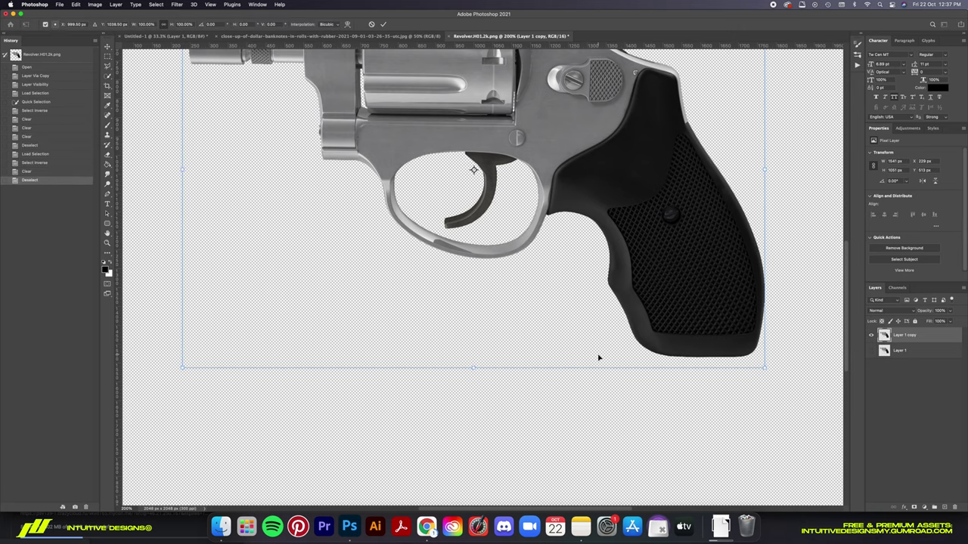
{"action": "key", "text": "Escape"}
{"action": "key", "text": "m"}
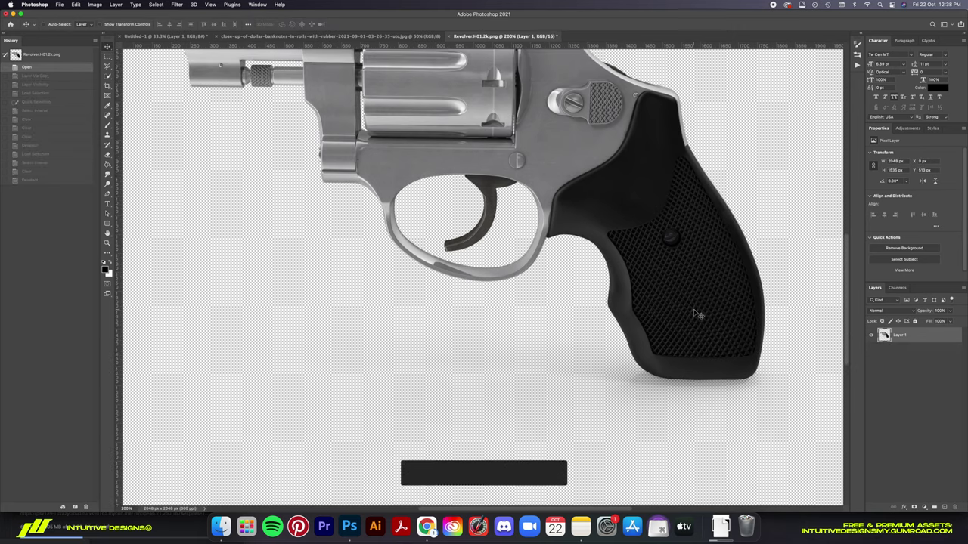
Hide the shadowed original layer and put a white fill layer beneath the revolver copy.
{"action": "left_click", "coordinate": [870, 350]}
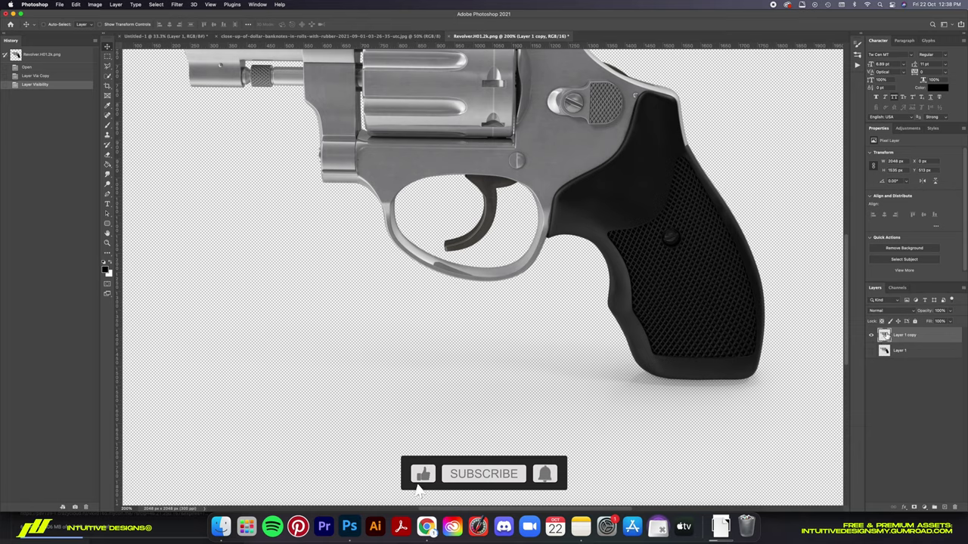
{"action": "left_click", "coordinate": [943, 507]}
{"action": "key", "text": "alt+BackSpace"}
{"action": "key", "text": "super+i"}
{"action": "left_click_drag", "start_coordinate": [928, 358], "coordinate": [888, 332]}
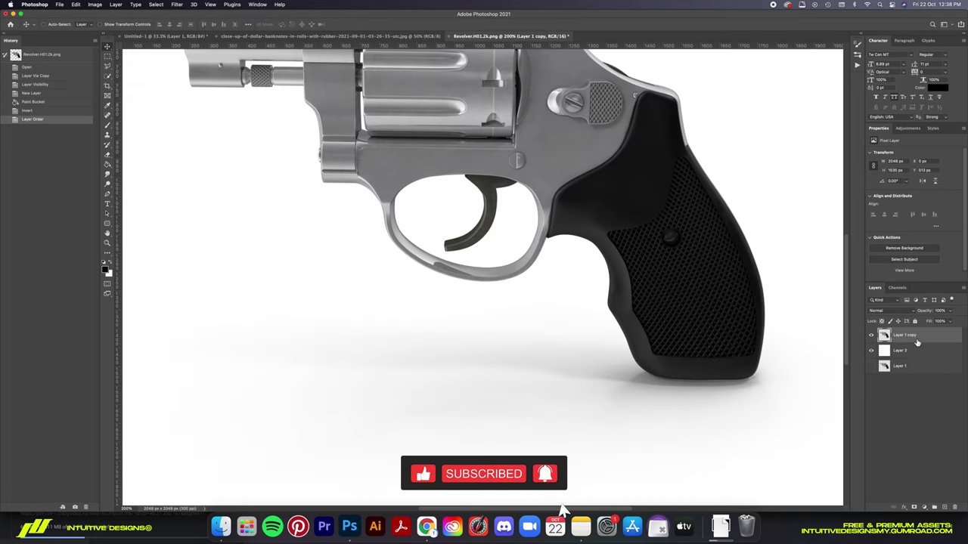
Refine the revolver's selection at the grip in Select and Mask, then apply it as a layer mask.
{"action": "left_click", "coordinate": [884, 335], "text": "super"}
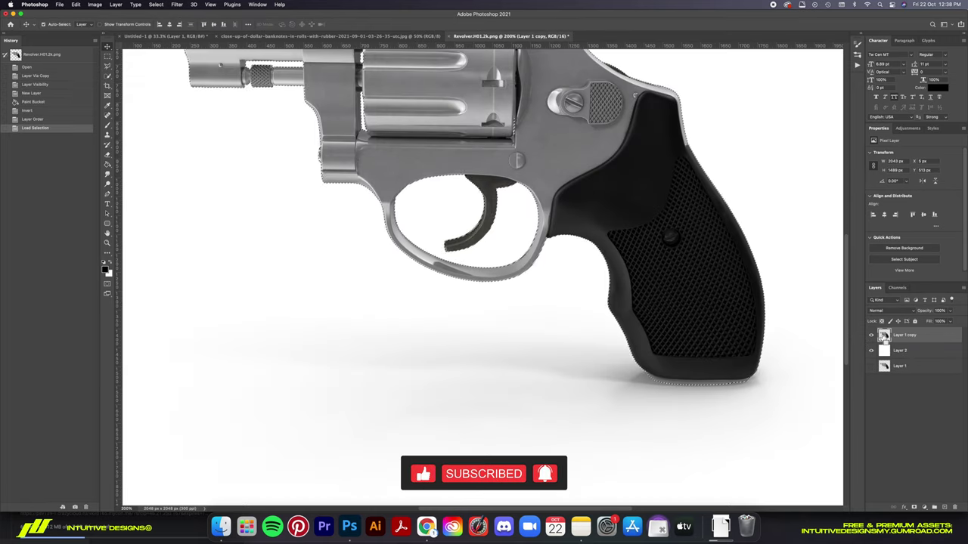
{"action": "left_click", "coordinate": [686, 391]}
{"action": "left_click", "coordinate": [685, 382]}
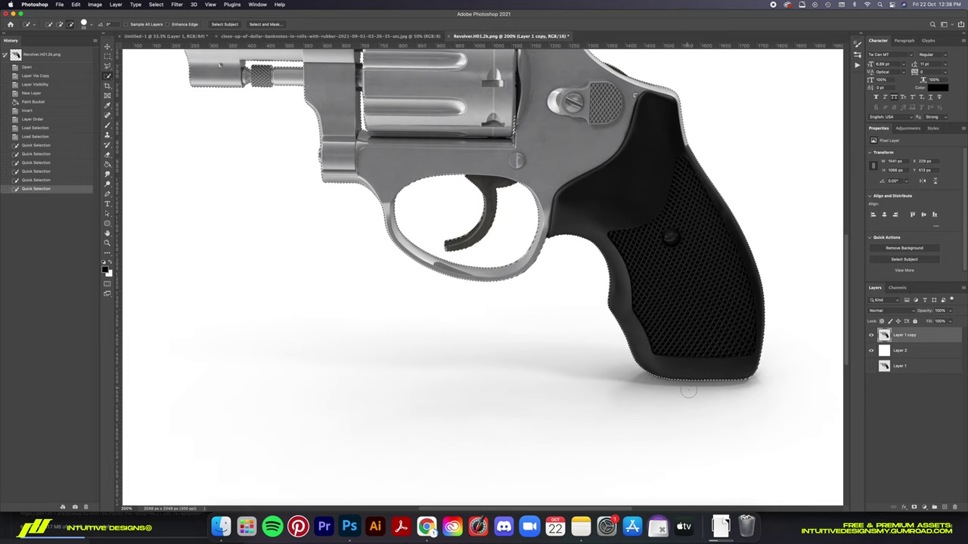
{"action": "left_click", "coordinate": [688, 392]}
{"action": "left_click", "coordinate": [265, 25]}
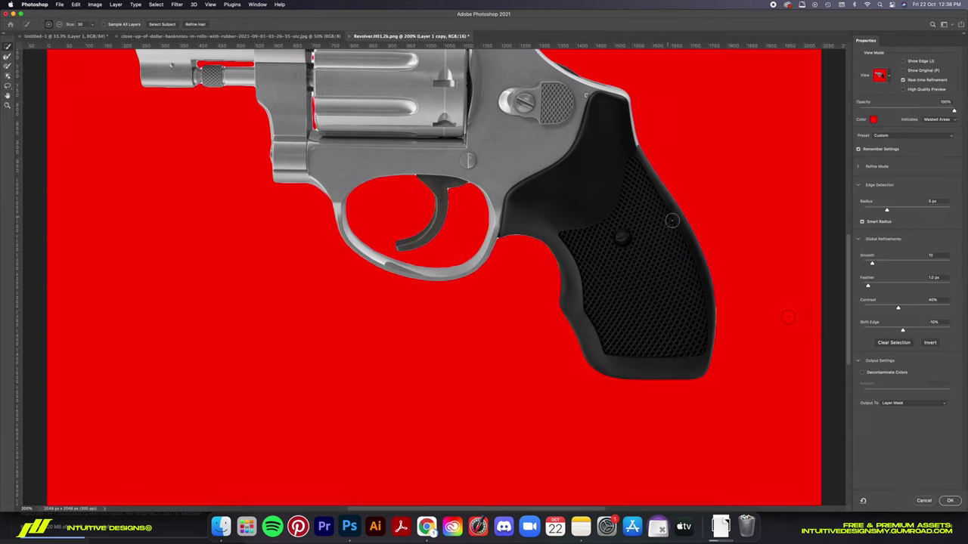
{"action": "left_click", "coordinate": [951, 501]}
{"action": "right_click", "coordinate": [901, 335]}
{"action": "left_click", "coordinate": [862, 361]}
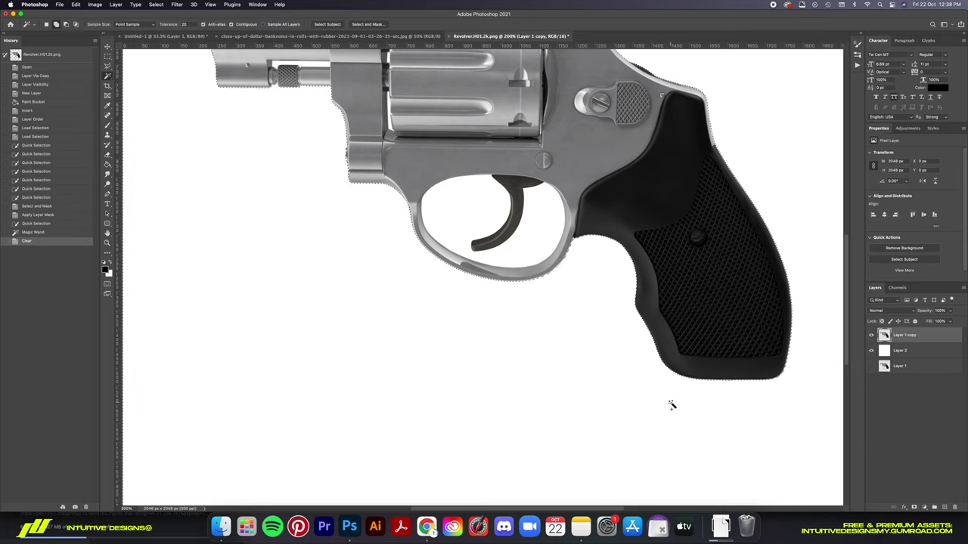
Paste the cut-out revolver into the black Untitled-1 poster and resize it in the centre.
{"action": "key", "text": "v"}
{"action": "key", "text": "ctrl+Tab"}
{"action": "key", "text": "ctrl+v"}
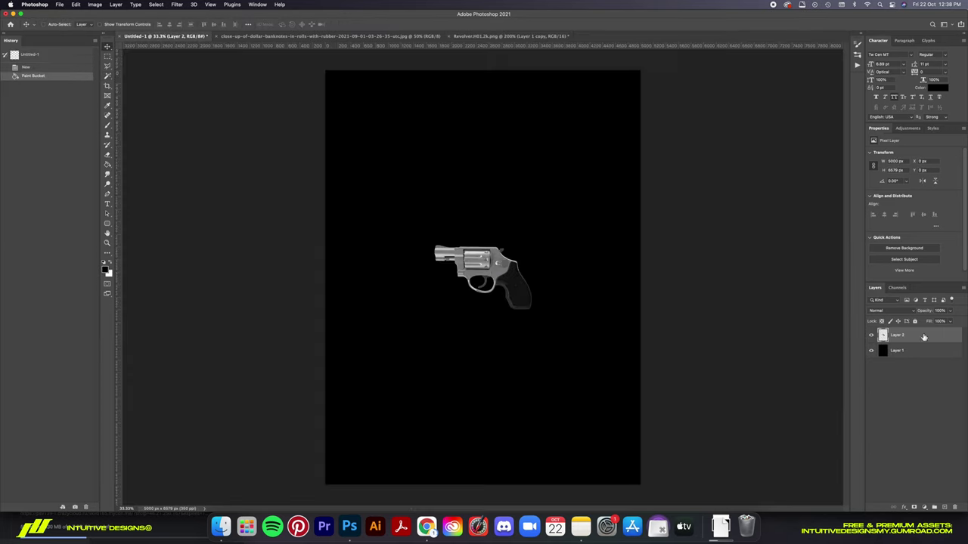
{"action": "key", "text": "ctrl+t"}
{"action": "left_click_drag", "start_coordinate": [537, 243], "coordinate": [592, 225]}
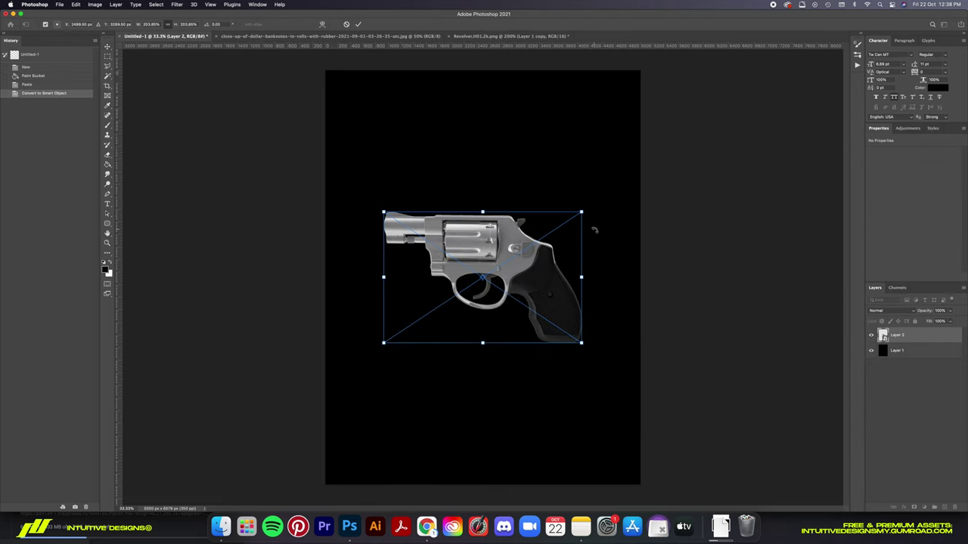
{"action": "key", "text": "Return"}
{"action": "left_click", "coordinate": [75, 4]}
{"action": "left_click", "coordinate": [318, 43]}
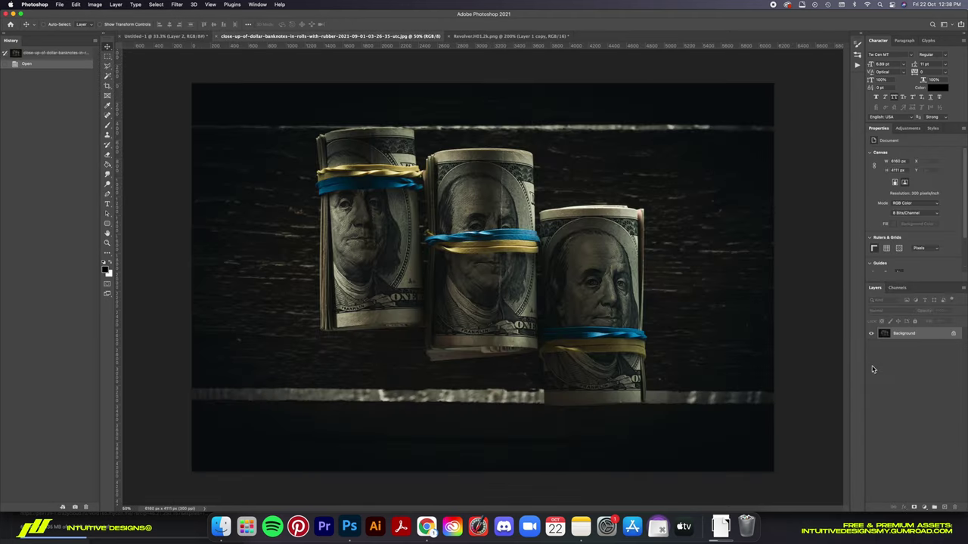
Duplicate the banknotes photo onto a new layer and zoom in on the rolls.
{"action": "key", "text": "ctrl+j"}
{"action": "key", "text": "ctrl+plus"}
{"action": "key", "text": "ctrl+plus"}
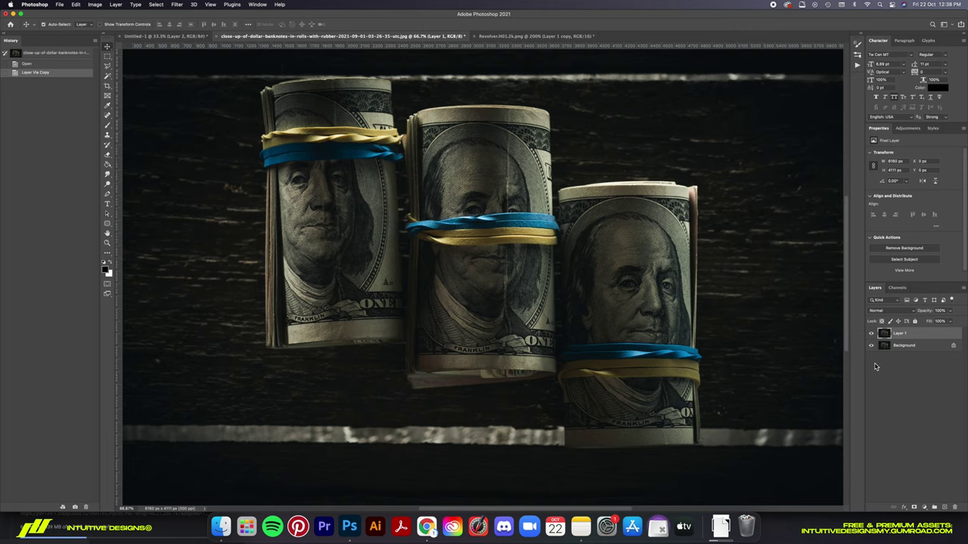
{"action": "key", "text": "ctrl+plus"}
{"action": "key", "text": "ctrl+plus"}
Start a Pen path around the central money roll from its top and right band edge.
{"action": "key", "text": "p"}
{"action": "scroll", "coordinate": [286, 171], "scroll_direction": "up", "scroll_amount": 2}
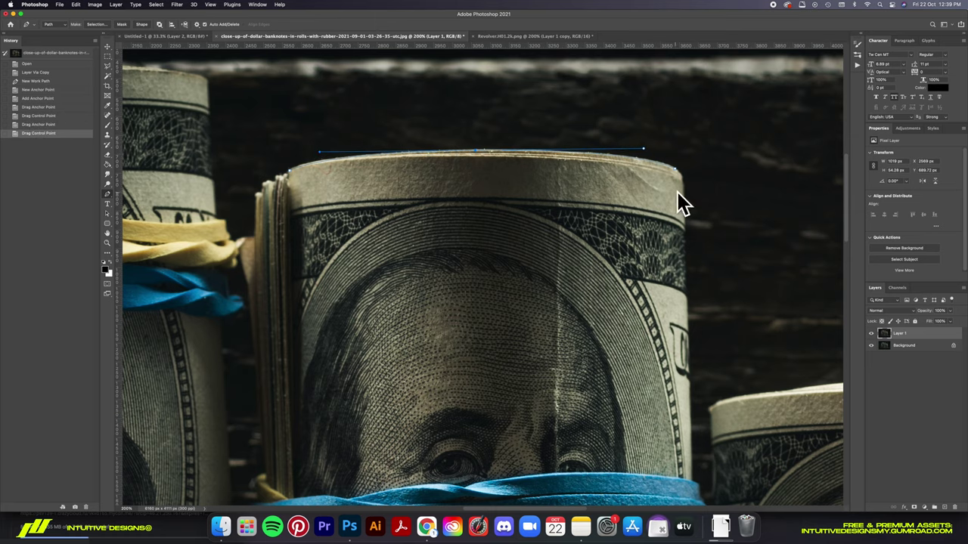
{"action": "left_click", "coordinate": [683, 233]}
{"action": "scroll", "coordinate": [687, 240], "scroll_direction": "down", "scroll_amount": 5}
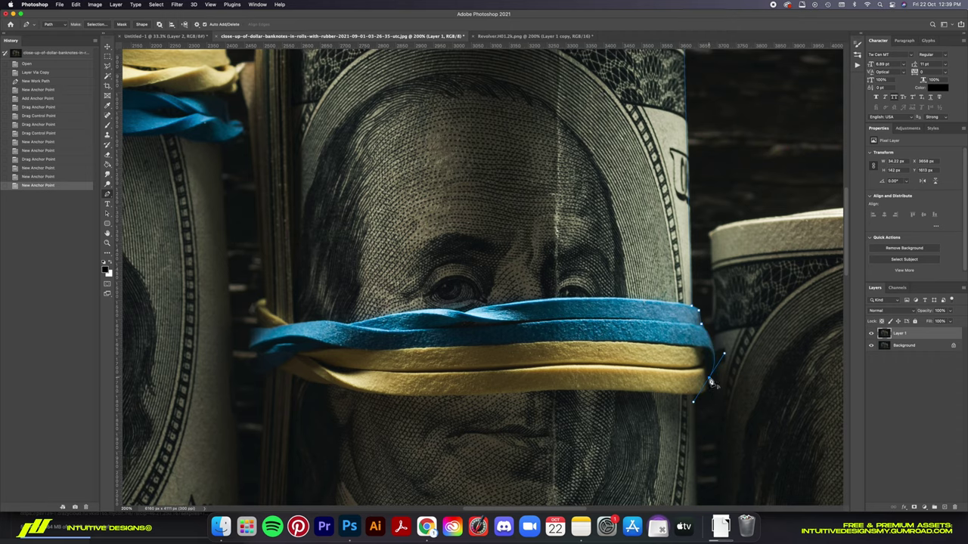
{"action": "left_click", "coordinate": [710, 392]}
{"action": "scroll", "coordinate": [698, 334], "scroll_direction": "down", "scroll_amount": 2}
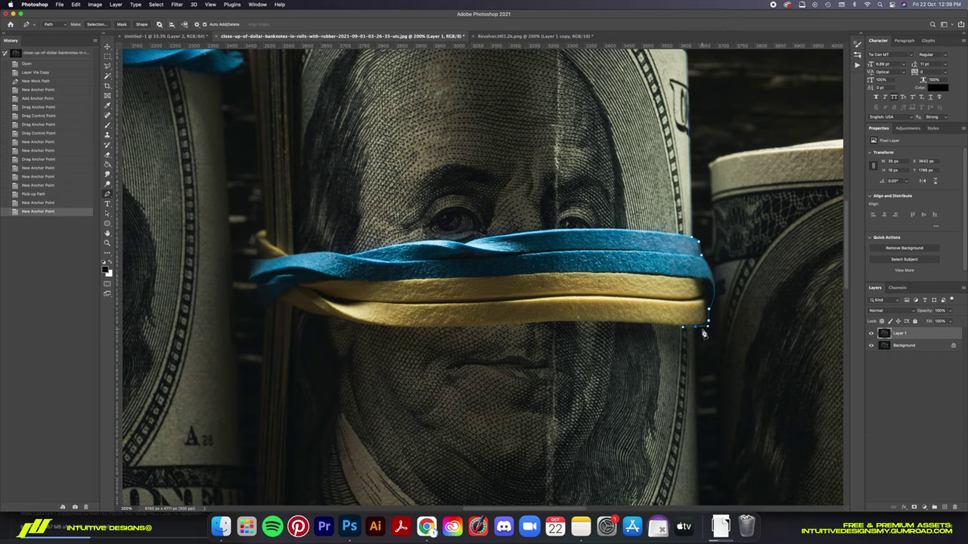
{"action": "left_click", "coordinate": [703, 332]}
{"action": "scroll", "coordinate": [726, 355], "scroll_direction": "down", "scroll_amount": 5}
{"action": "scroll", "coordinate": [726, 378], "scroll_direction": "down", "scroll_amount": 6}
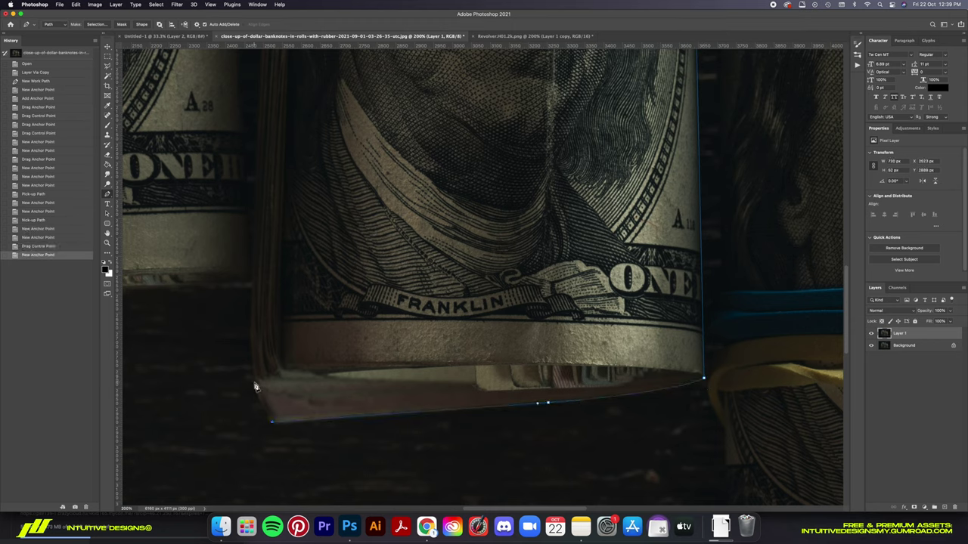
{"action": "key", "text": "super+Tab"}
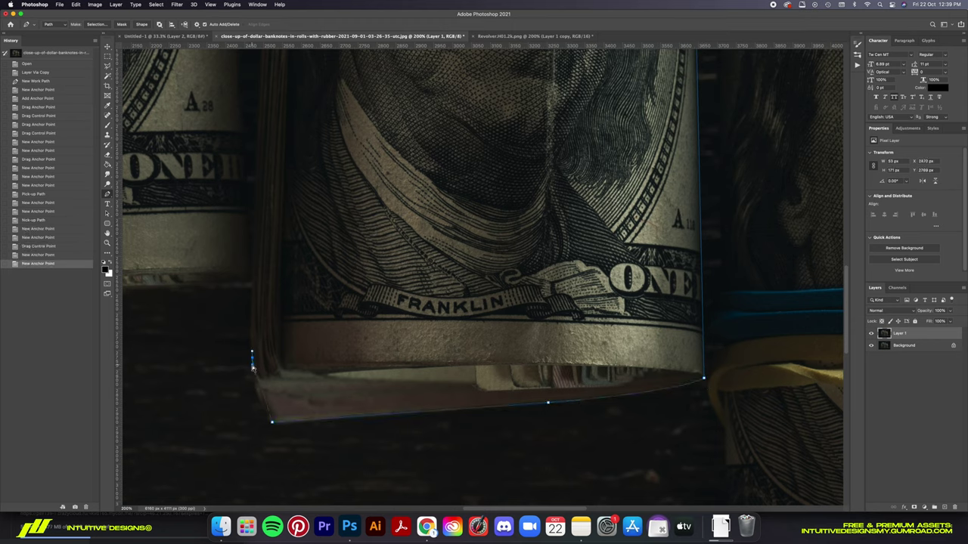
{"action": "left_click_drag", "start_coordinate": [256, 403], "coordinate": [257, 406]}
{"action": "scroll", "coordinate": [258, 405], "scroll_direction": "up", "scroll_amount": 3}
Finish the Pen path along the roll's rubber band and curved left edge.
{"action": "left_click", "coordinate": [266, 179]}
{"action": "scroll", "coordinate": [280, 305], "scroll_direction": "down", "scroll_amount": 3}
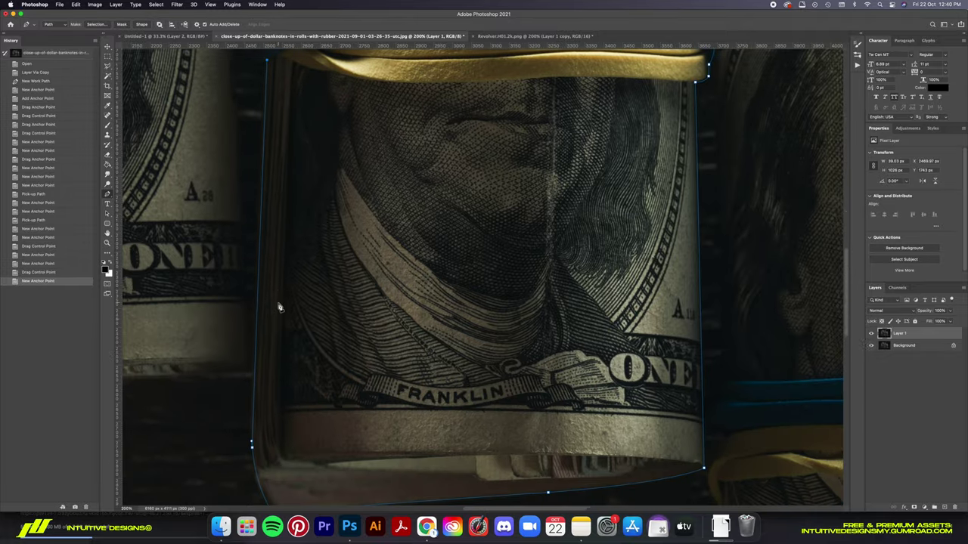
{"action": "scroll", "coordinate": [263, 325], "scroll_direction": "up", "scroll_amount": 2}
{"action": "scroll", "coordinate": [262, 353], "scroll_direction": "up", "scroll_amount": 2}
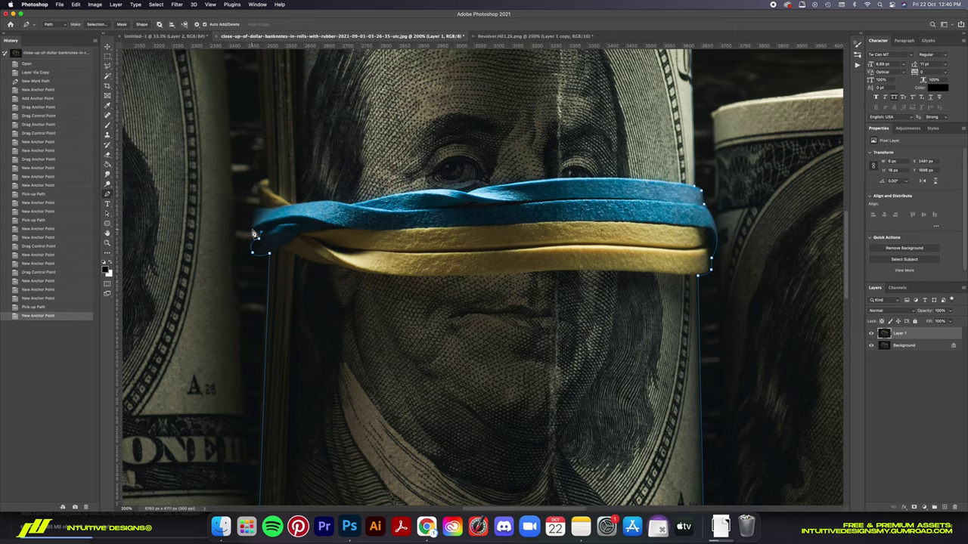
{"action": "left_click", "coordinate": [255, 235]}
{"action": "scroll", "coordinate": [265, 248], "scroll_direction": "up", "scroll_amount": 1}
{"action": "left_click", "coordinate": [263, 242]}
{"action": "scroll", "coordinate": [264, 243], "scroll_direction": "up", "scroll_amount": 3}
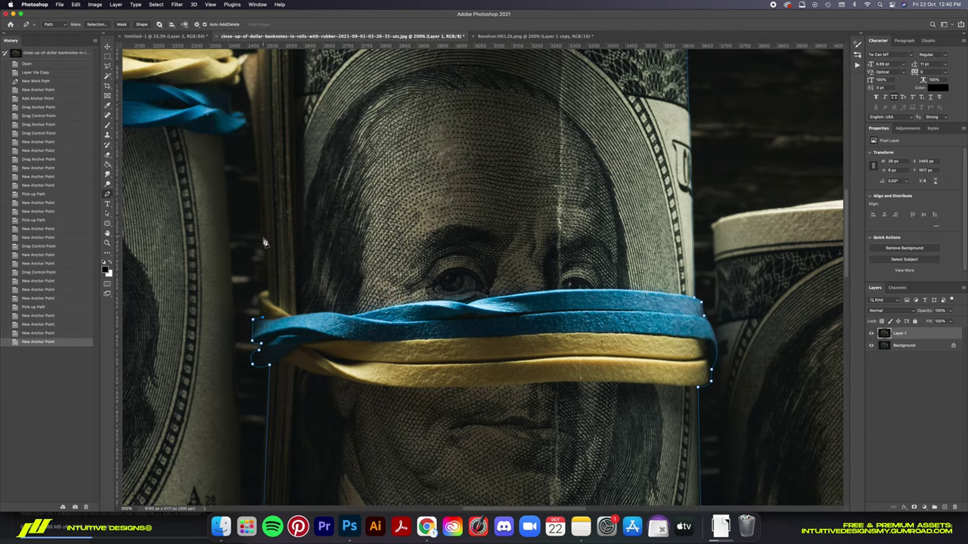
{"action": "left_click", "coordinate": [274, 294]}
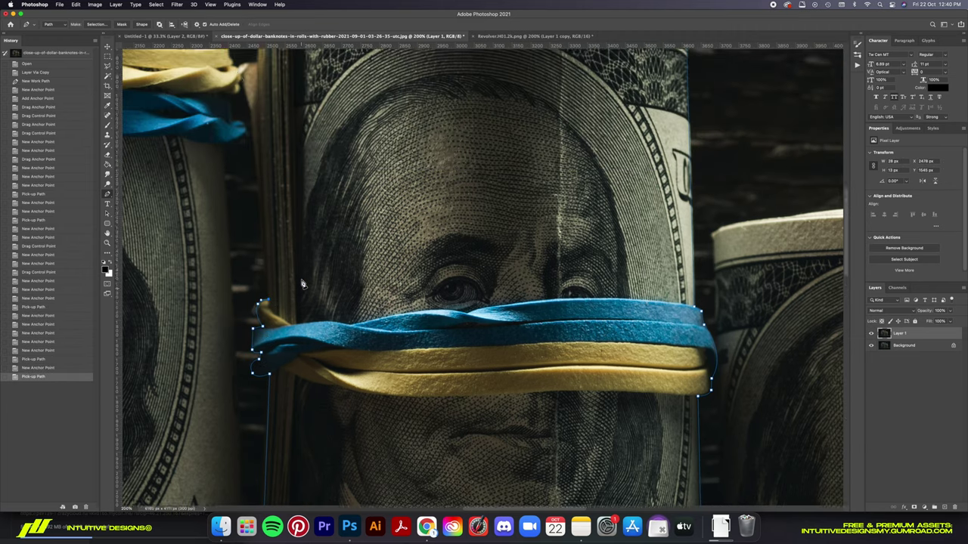
{"action": "scroll", "coordinate": [250, 227], "scroll_direction": "up", "scroll_amount": 4}
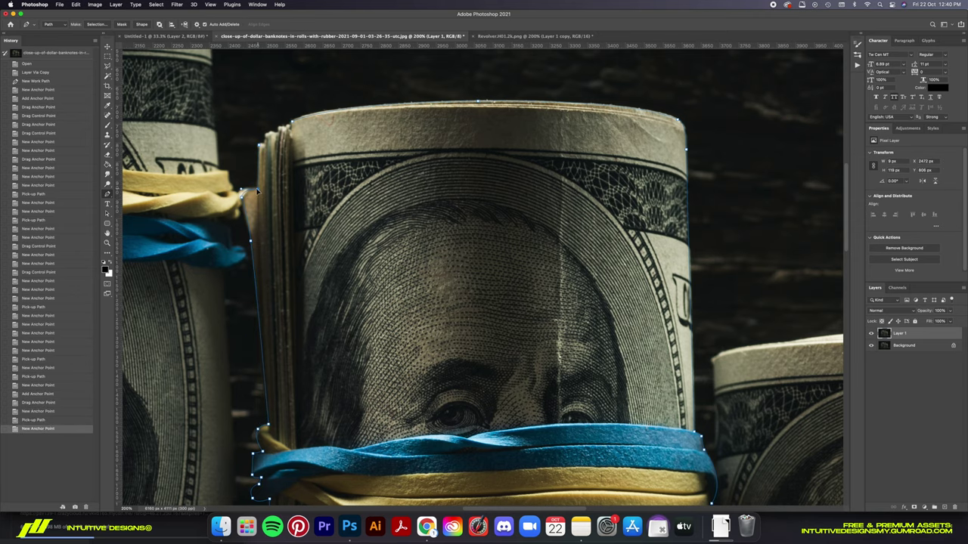
{"action": "left_click_drag", "start_coordinate": [241, 189], "coordinate": [245, 194]}
{"action": "scroll", "coordinate": [257, 204], "scroll_direction": "up", "scroll_amount": 2}
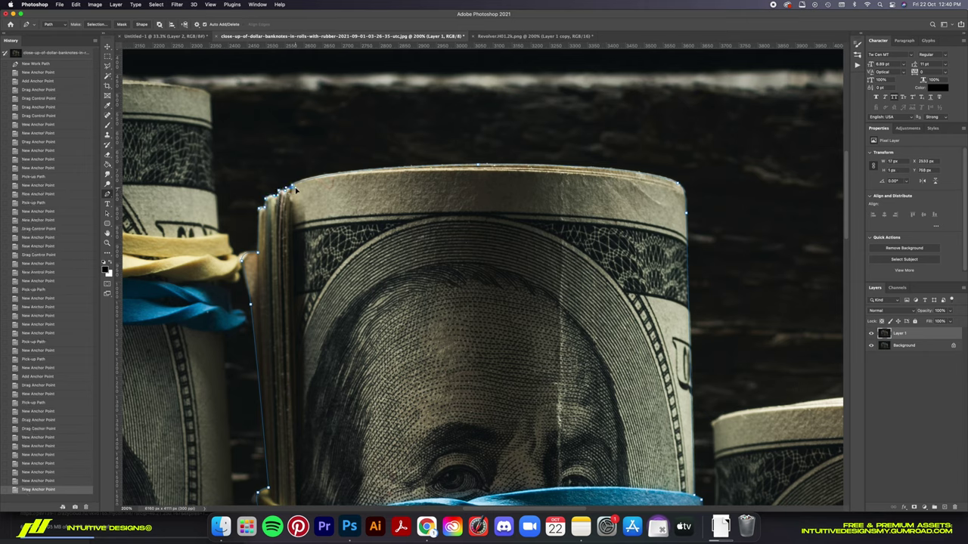
Convert the traced money-roll path into a selection.
{"action": "right_click", "coordinate": [471, 227]}
{"action": "left_click", "coordinate": [501, 273]}
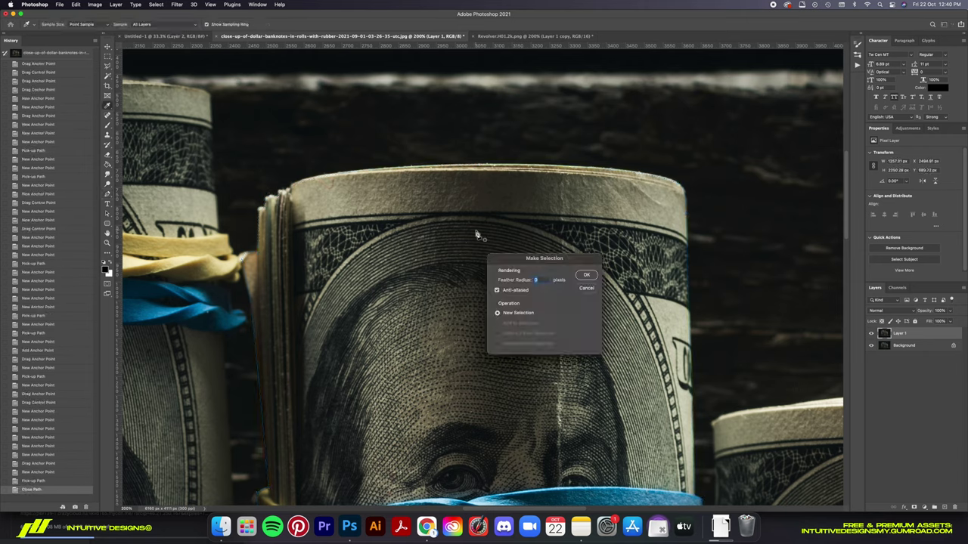
{"action": "key", "text": "Return"}
{"action": "key", "text": "m"}
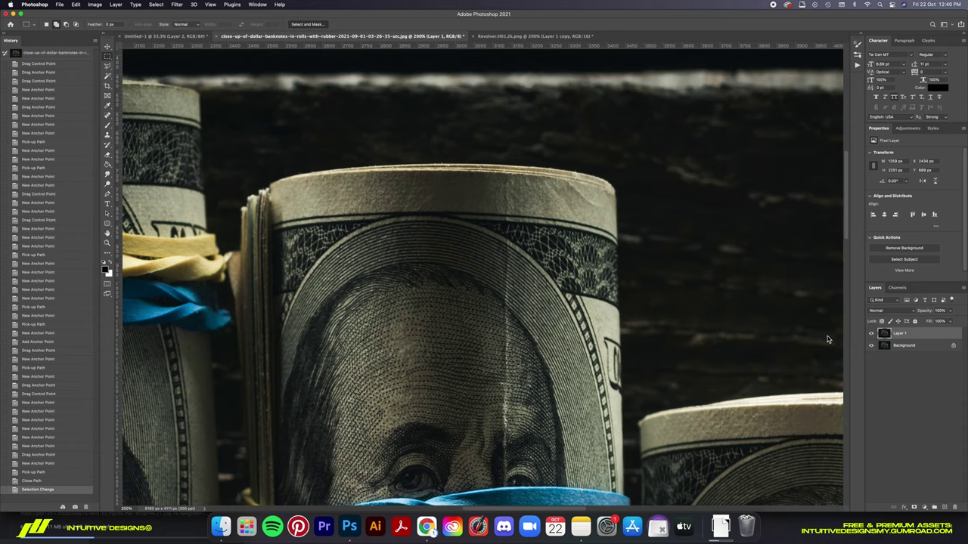
Refine the roll's edges in Select and Mask, output a layer mask, and apply it.
{"action": "key", "text": "super+alt+r"}
{"action": "scroll", "coordinate": [436, 273], "scroll_direction": "down", "scroll_amount": 5}
{"action": "scroll", "coordinate": [435, 273], "scroll_direction": "down", "scroll_amount": 5}
{"action": "left_click", "coordinate": [950, 501]}
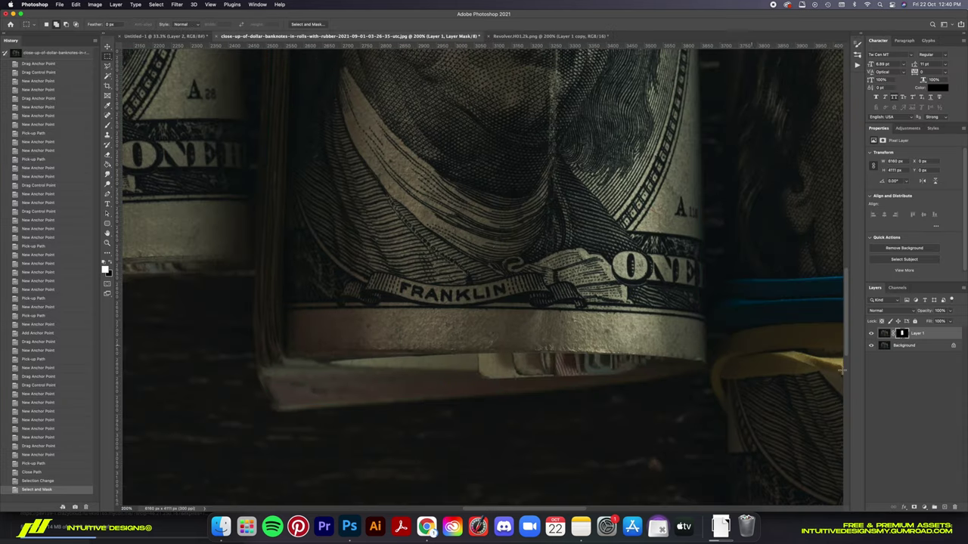
{"action": "right_click", "coordinate": [900, 335]}
{"action": "left_click", "coordinate": [862, 351]}
Paste the cut-out money roll into the poster and convert it to a smart object.
{"action": "left_click", "coordinate": [182, 38]}
{"action": "key", "text": "super+v"}
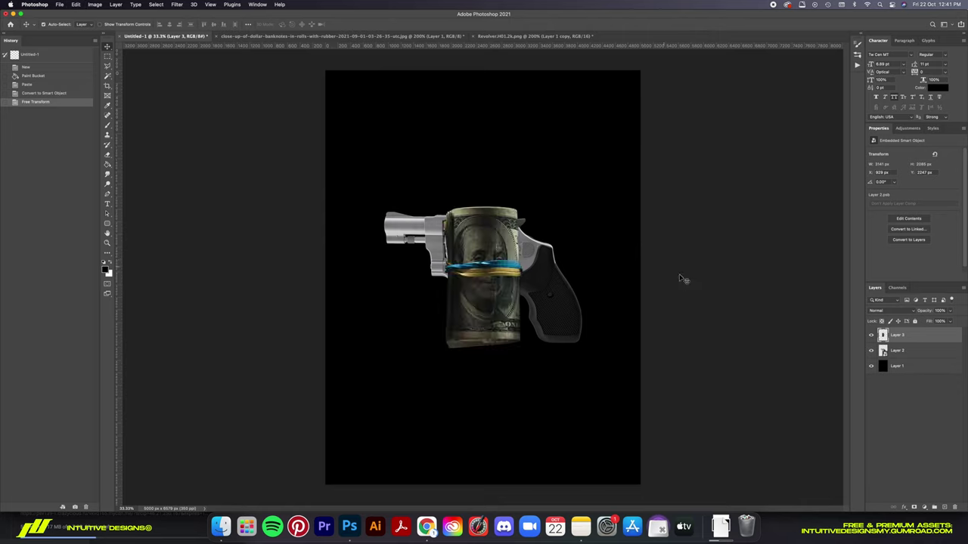
{"action": "right_click", "coordinate": [900, 335]}
{"action": "left_click", "coordinate": [847, 256]}
{"action": "key", "text": "super+t"}
{"action": "key", "text": "Return"}
Duplicate the money roll, rotate it 90°, shrink it, and move it onto the cylinder.
{"action": "key", "text": "super+j"}
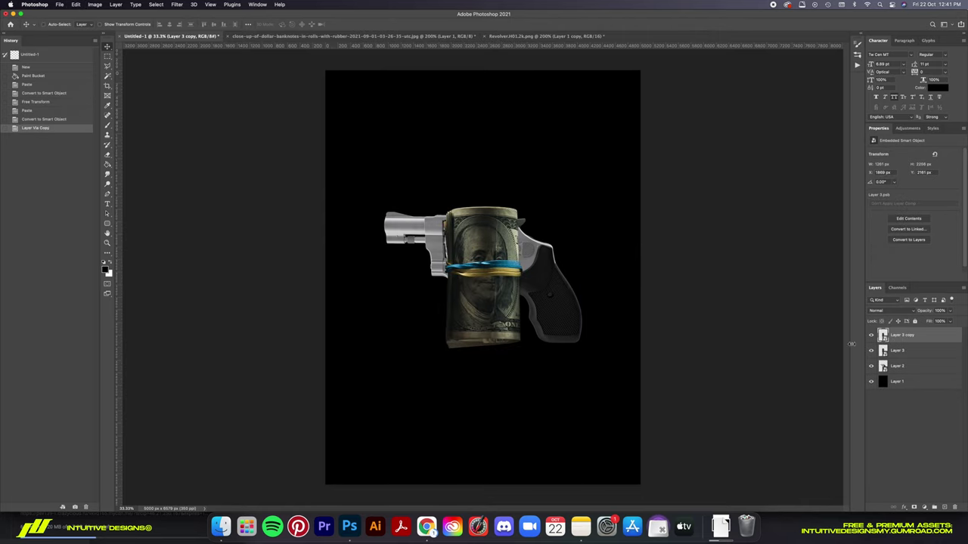
{"action": "key", "text": "super+t"}
{"action": "left_click_drag", "start_coordinate": [558, 225], "coordinate": [371, 189]}
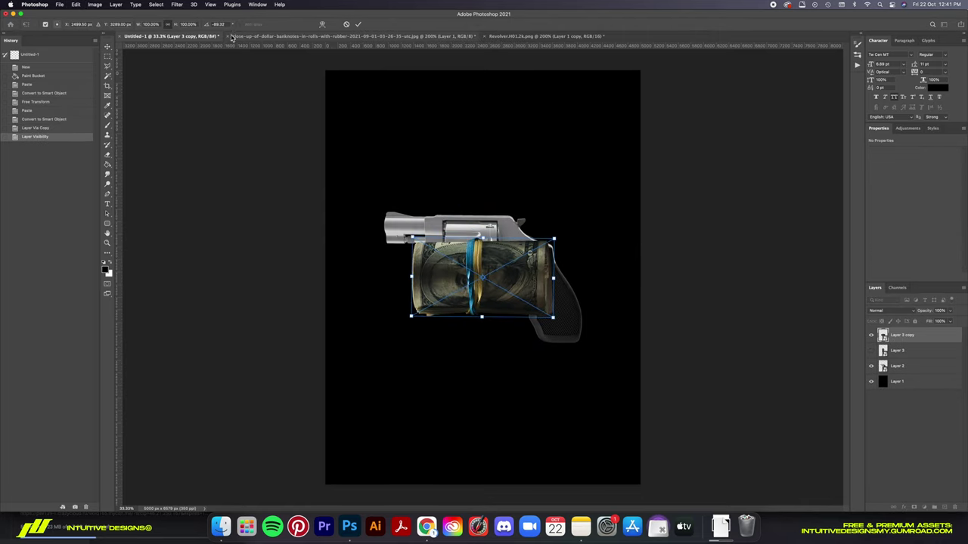
{"action": "left_click_drag", "start_coordinate": [553, 239], "coordinate": [514, 274]}
{"action": "mouse_move", "coordinate": [462, 291]}
{"action": "left_mouse_down"}
{"action": "mouse_move", "coordinate": [518, 216]}
{"action": "mouse_move", "coordinate": [508, 224]}
{"action": "left_mouse_up"}
{"action": "key", "text": "Return"}
Zoom in on the cylinder and stretch the roll copy's top edge upward.
{"action": "key", "text": "super+1"}
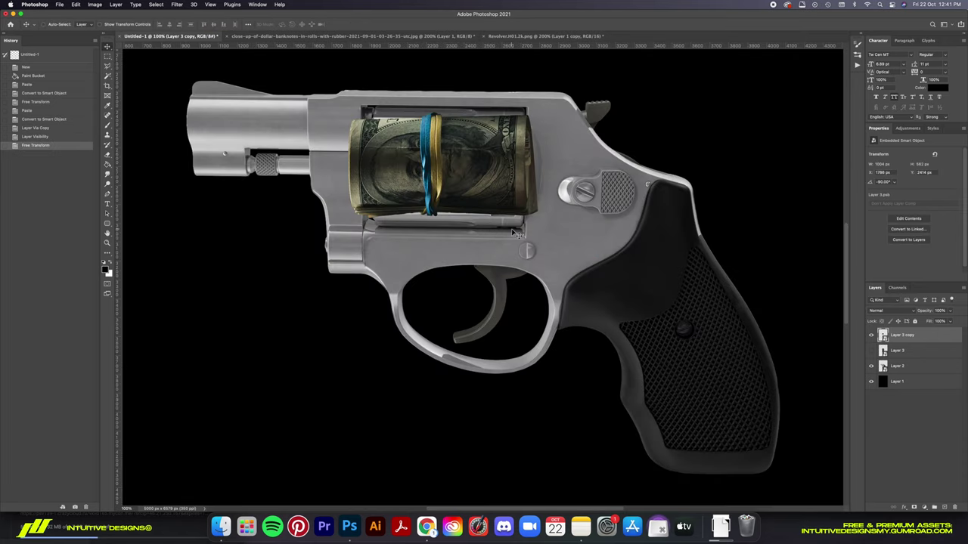
{"action": "key", "text": "super+equal"}
{"action": "key", "text": "super+t"}
{"action": "mouse_move", "coordinate": [440, 155]}
{"action": "left_mouse_down"}
{"action": "mouse_move", "coordinate": [462, 112]}
{"action": "mouse_move", "coordinate": [439, 131]}
{"action": "left_mouse_up"}
{"action": "right_click", "coordinate": [602, 149]}
{"action": "key", "text": "Escape"}
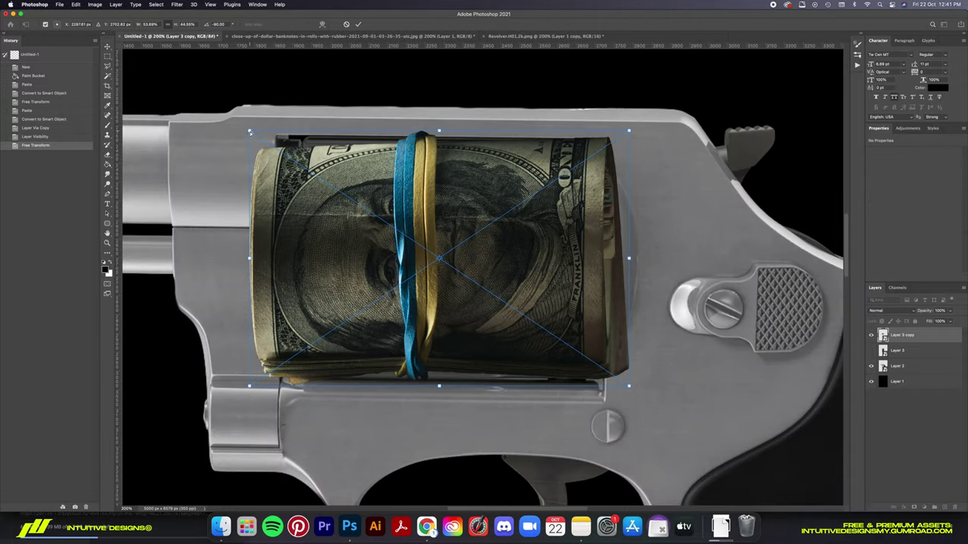
Distort the roll copy's four corners to fit the cylinder opening, then nudge it into place.
{"action": "left_click_drag", "start_coordinate": [249, 132], "coordinate": [255, 120]}
{"action": "left_click_drag", "start_coordinate": [628, 134], "coordinate": [626, 138]}
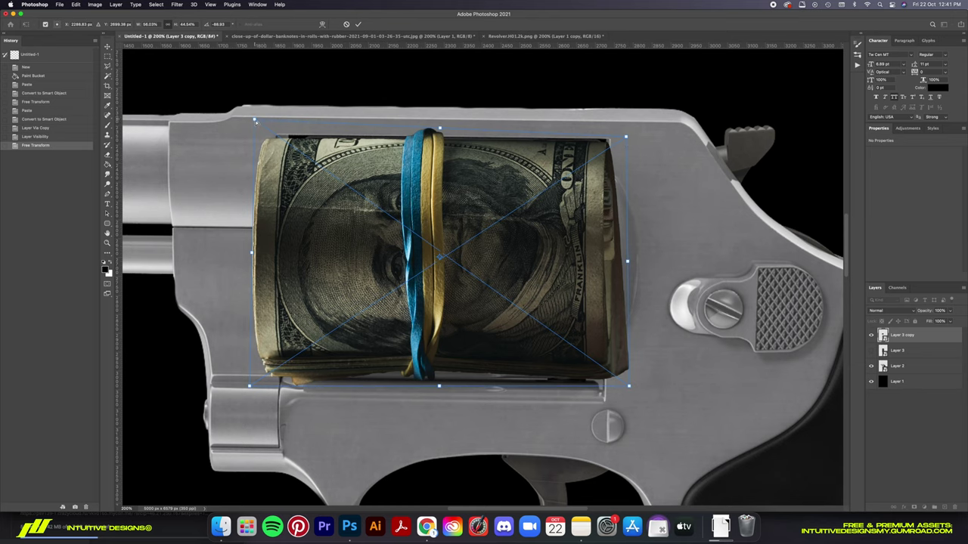
{"action": "left_click_drag", "start_coordinate": [255, 119], "coordinate": [265, 125]}
{"action": "left_click_drag", "start_coordinate": [265, 376], "coordinate": [261, 378]}
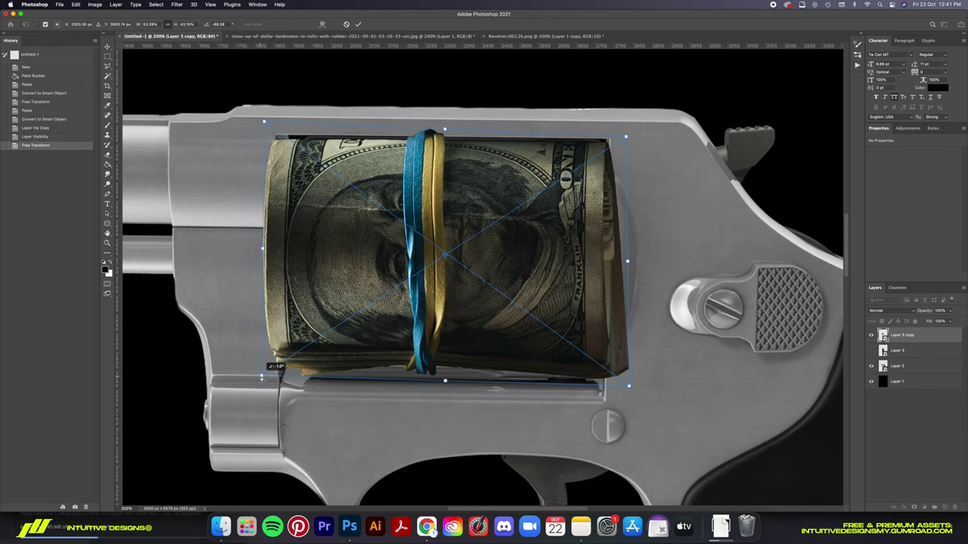
{"action": "left_click_drag", "start_coordinate": [624, 385], "coordinate": [623, 387]}
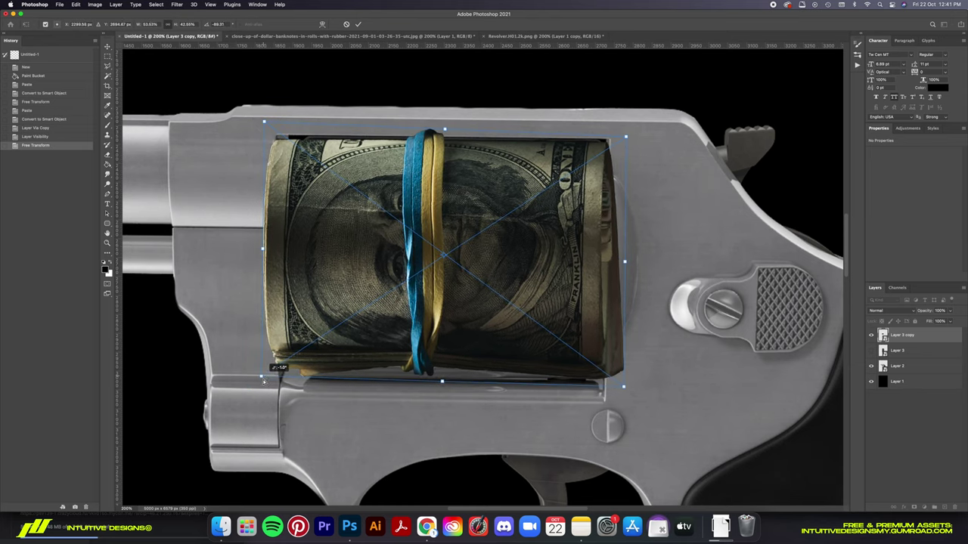
{"action": "left_click_drag", "start_coordinate": [264, 382], "coordinate": [262, 384]}
{"action": "left_click_drag", "start_coordinate": [263, 253], "coordinate": [274, 255]}
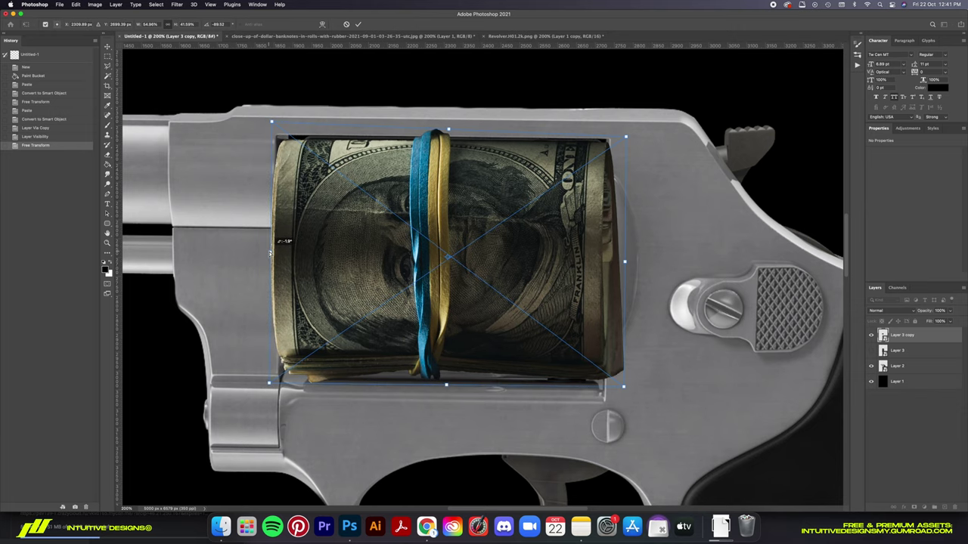
{"action": "left_click_drag", "start_coordinate": [626, 265], "coordinate": [623, 262]}
{"action": "key", "text": "Return"}
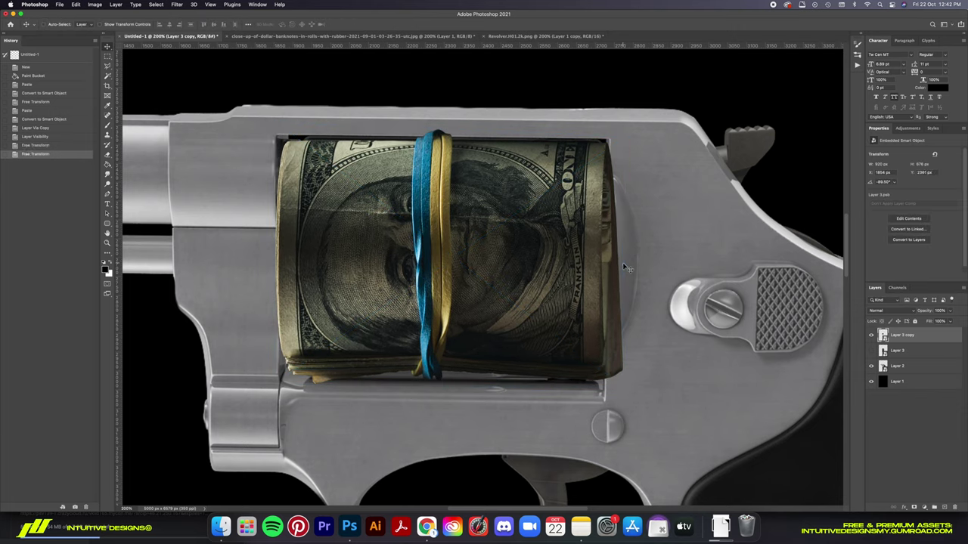
{"action": "key", "text": "Left"}
{"action": "key", "text": "super+0"}
{"action": "key", "text": "super+equal"}
{"action": "key", "text": "super+equal"}
{"action": "key", "text": "super+equal"}
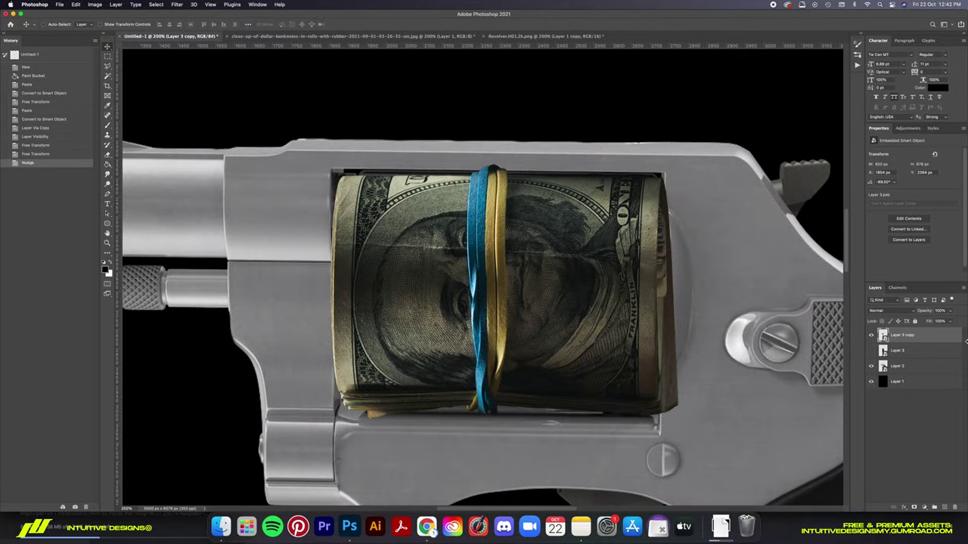
Duplicate the revolver layer and hide the original and the money roll layers.
{"action": "left_click", "coordinate": [871, 337]}
{"action": "left_click", "coordinate": [917, 369]}
{"action": "key", "text": "super+j"}
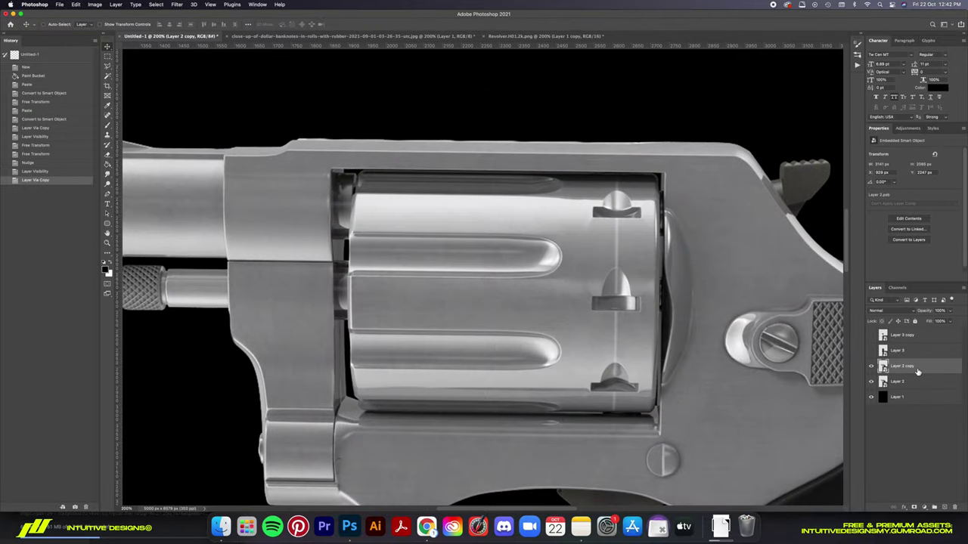
{"action": "left_click", "coordinate": [871, 383]}
Trace the cylinder's top, right and bottom edges with the Pen tool.
{"action": "key", "text": "super+equal"}
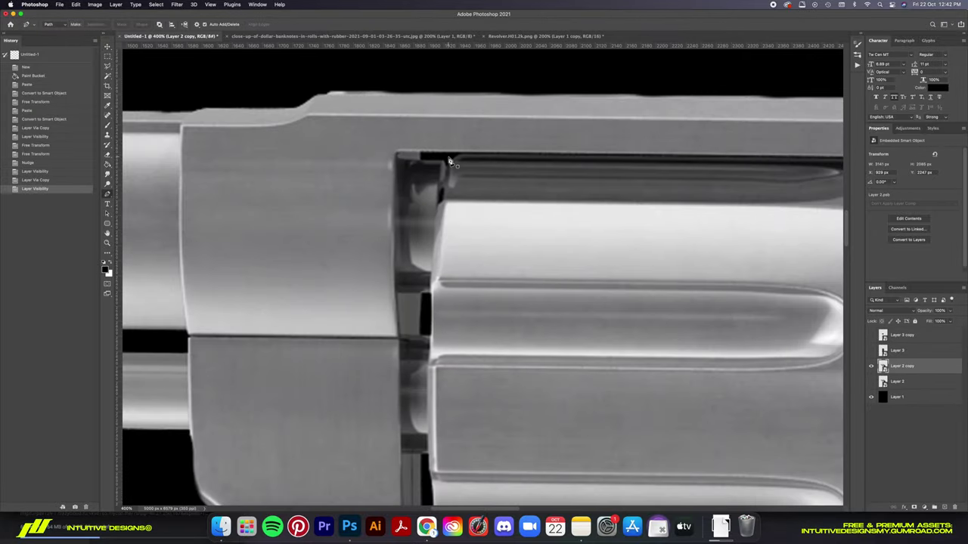
{"action": "left_click", "coordinate": [453, 155]}
{"action": "scroll", "coordinate": [456, 159], "scroll_direction": "right", "scroll_amount": 5}
{"action": "left_click", "coordinate": [814, 165]}
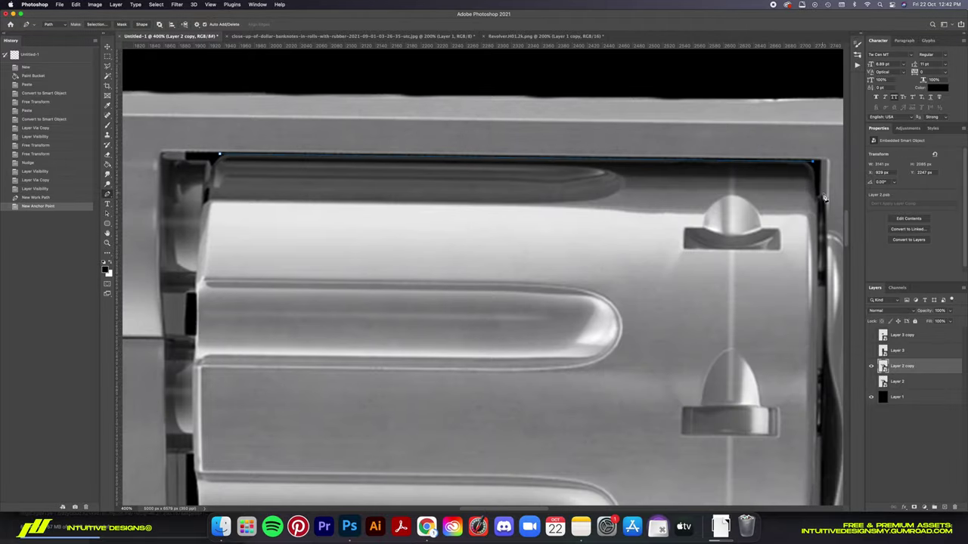
{"action": "left_click", "coordinate": [823, 201]}
{"action": "scroll", "coordinate": [835, 273], "scroll_direction": "down", "scroll_amount": 5}
{"action": "scroll", "coordinate": [747, 439], "scroll_direction": "down", "scroll_amount": 3}
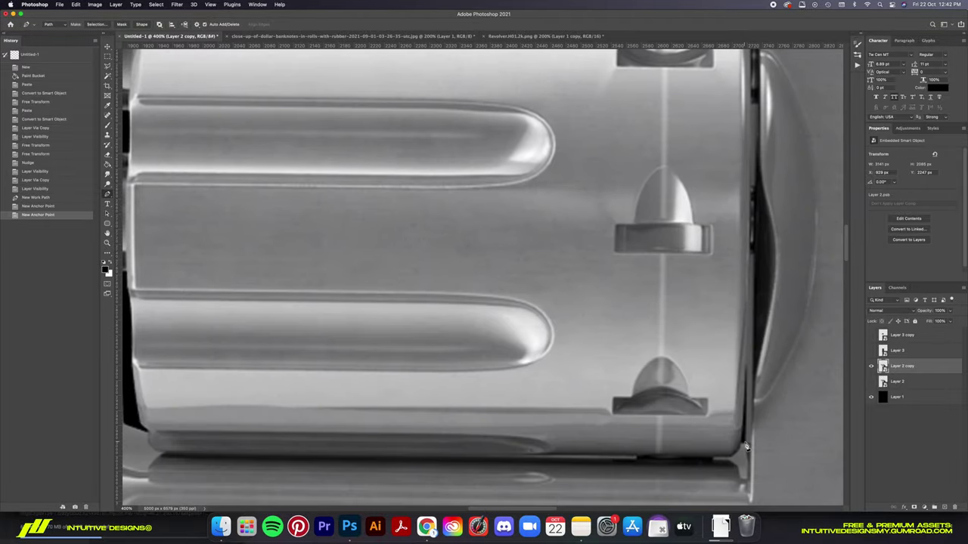
{"action": "left_click", "coordinate": [745, 445]}
{"action": "left_click", "coordinate": [751, 199]}
{"action": "left_click_drag", "start_coordinate": [751, 199], "coordinate": [751, 195]}
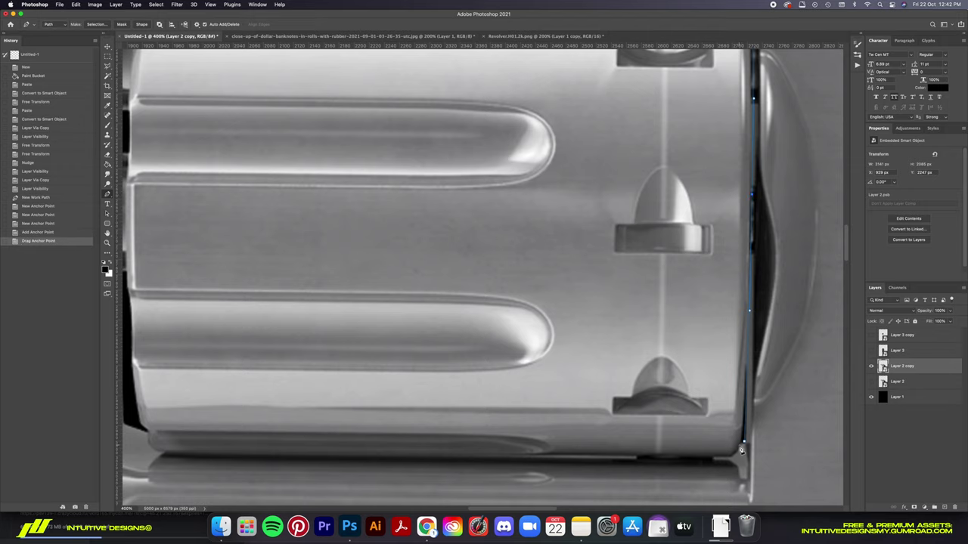
{"action": "left_click", "coordinate": [720, 457]}
{"action": "left_click", "coordinate": [156, 456]}
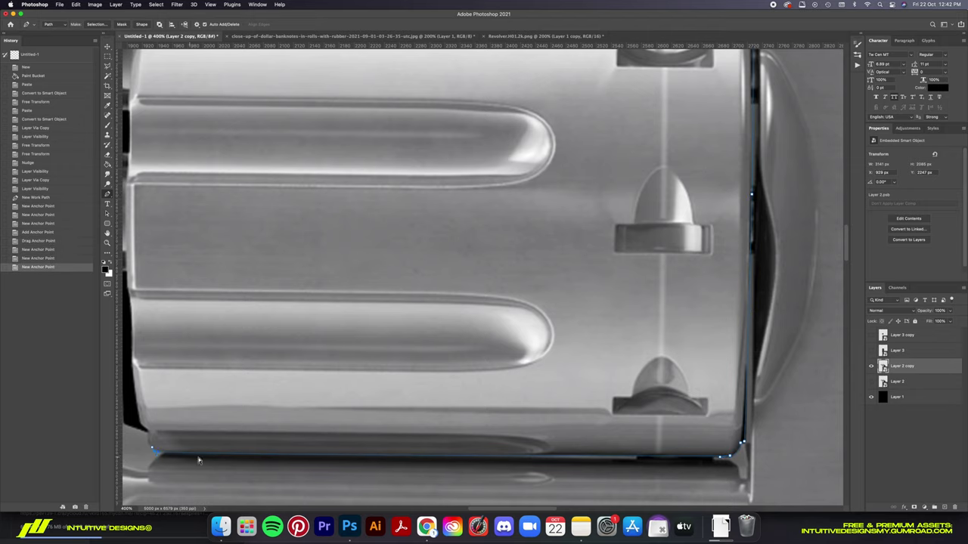
{"action": "left_click", "coordinate": [443, 457]}
{"action": "left_click_drag", "start_coordinate": [443, 456], "coordinate": [439, 460]}
Trace up the cylinder's left edge and close the path at its start.
{"action": "scroll", "coordinate": [431, 450], "scroll_direction": "left", "scroll_amount": 5}
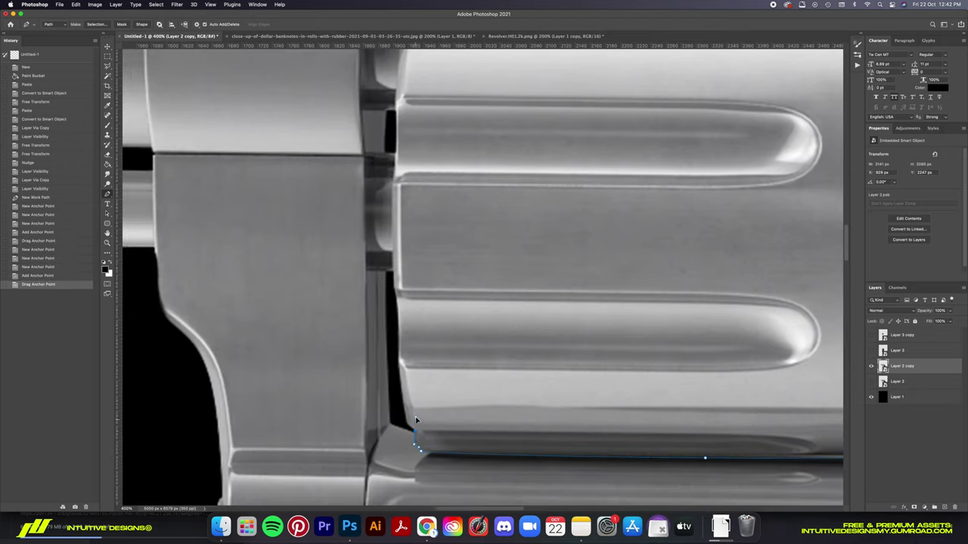
{"action": "left_click", "coordinate": [415, 423]}
{"action": "left_click", "coordinate": [414, 431]}
{"action": "left_click", "coordinate": [390, 283]}
{"action": "scroll", "coordinate": [405, 244], "scroll_direction": "up", "scroll_amount": 2}
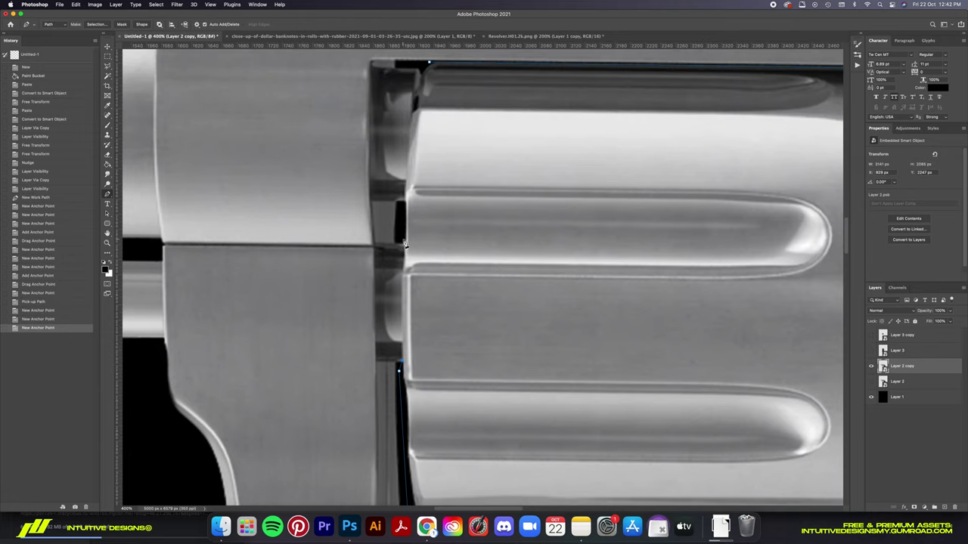
{"action": "left_click", "coordinate": [405, 243]}
{"action": "left_click", "coordinate": [407, 299]}
{"action": "left_click_drag", "start_coordinate": [405, 300], "coordinate": [403, 250]}
{"action": "scroll", "coordinate": [403, 246], "scroll_direction": "up", "scroll_amount": 2}
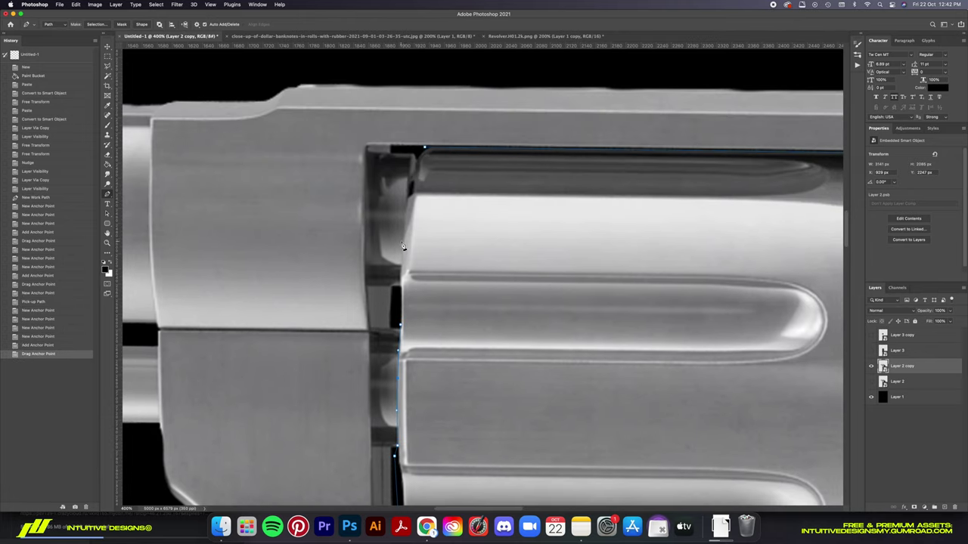
{"action": "left_click", "coordinate": [416, 153]}
{"action": "left_click_drag", "start_coordinate": [423, 150], "coordinate": [435, 151]}
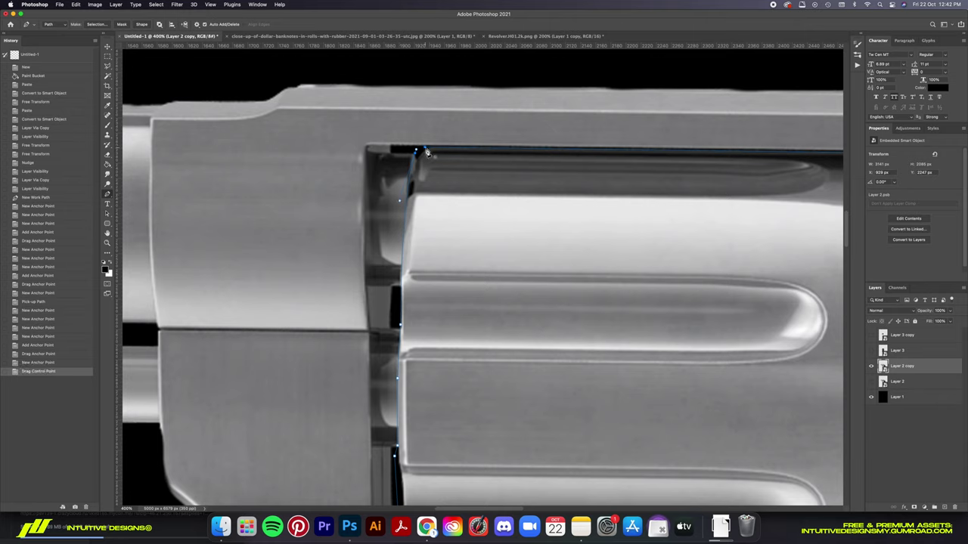
{"action": "left_click", "coordinate": [424, 150]}
Convert the cylinder path to a selection and give Layer 2 copy an inverted mask.
{"action": "right_click", "coordinate": [426, 158]}
{"action": "left_click", "coordinate": [480, 200]}
{"action": "left_click", "coordinate": [915, 508]}
{"action": "key", "text": "super+i"}
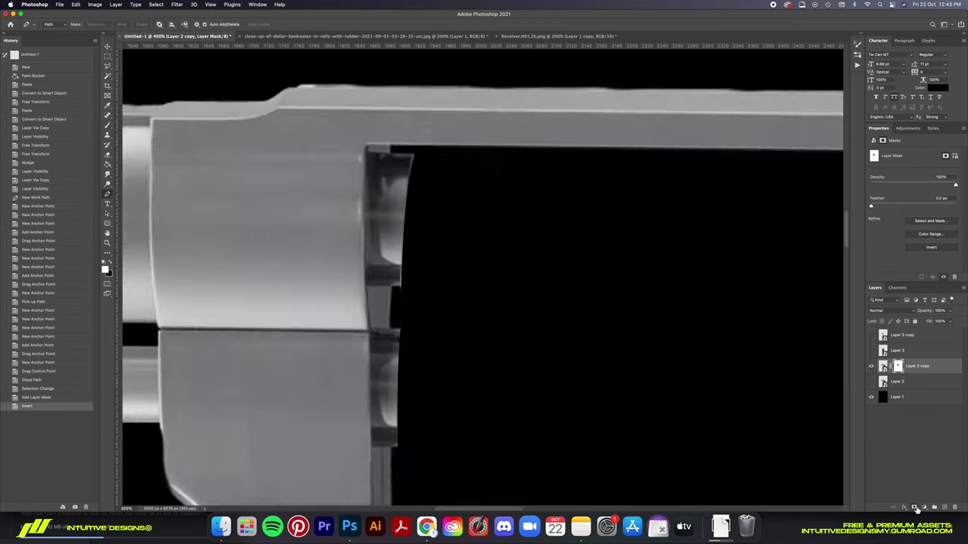
Show the money roll layer, add its own mask, and load its outline as a selection.
{"action": "key", "text": "super+0"}
{"action": "key", "text": "super+plus"}
{"action": "key", "text": "super+plus"}
{"action": "key", "text": "super+plus"}
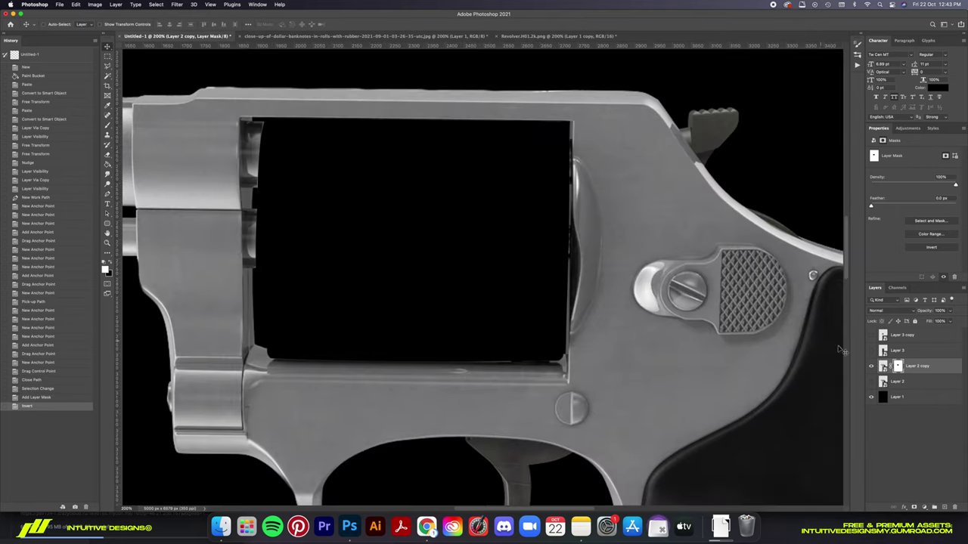
{"action": "left_click", "coordinate": [871, 335]}
{"action": "scroll", "coordinate": [622, 310], "scroll_direction": "up", "scroll_amount": 2}
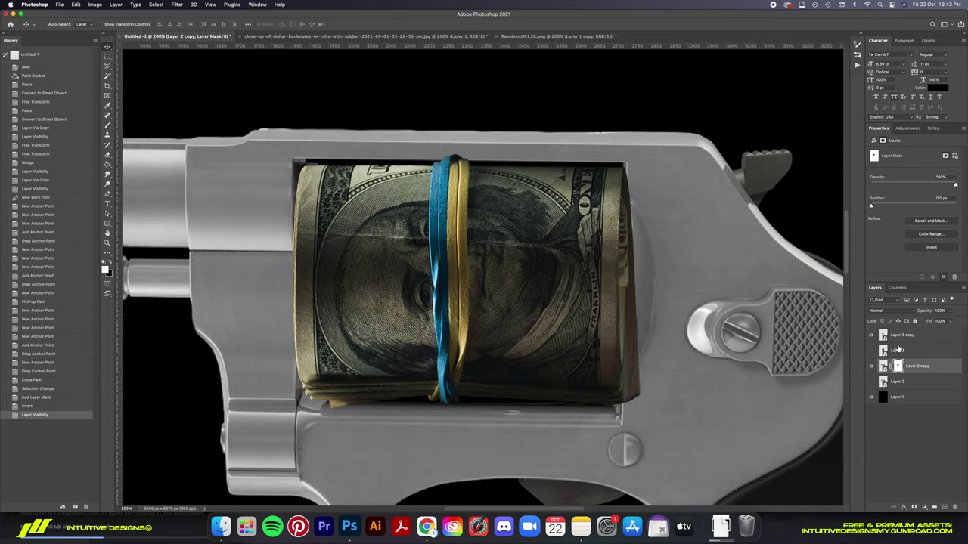
{"action": "left_click", "coordinate": [915, 335]}
{"action": "left_click", "coordinate": [915, 507]}
{"action": "left_click", "coordinate": [898, 366], "text": "super"}
Invert the selection around the money roll and choose a Soft Round brush.
{"action": "key", "text": "super+plus"}
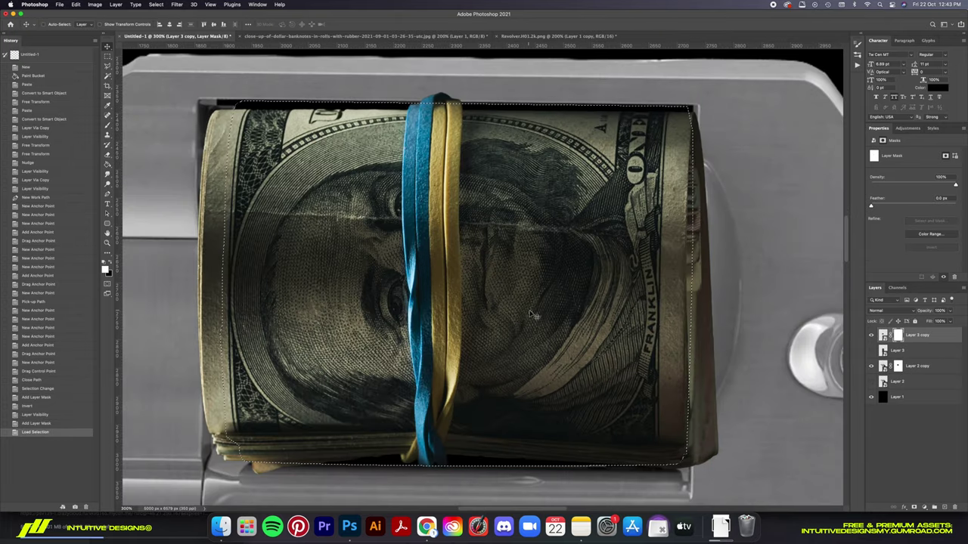
{"action": "right_click", "coordinate": [533, 316]}
{"action": "left_click", "coordinate": [564, 329]}
{"action": "scroll", "coordinate": [529, 316], "scroll_direction": "right", "scroll_amount": 5}
{"action": "key", "text": "b"}
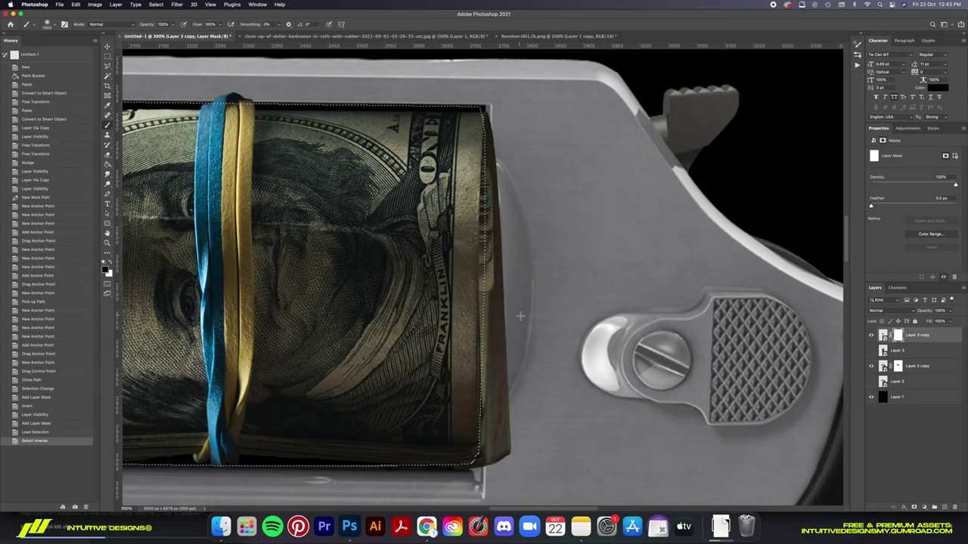
{"action": "right_click", "coordinate": [520, 316]}
{"action": "left_click", "coordinate": [495, 291]}
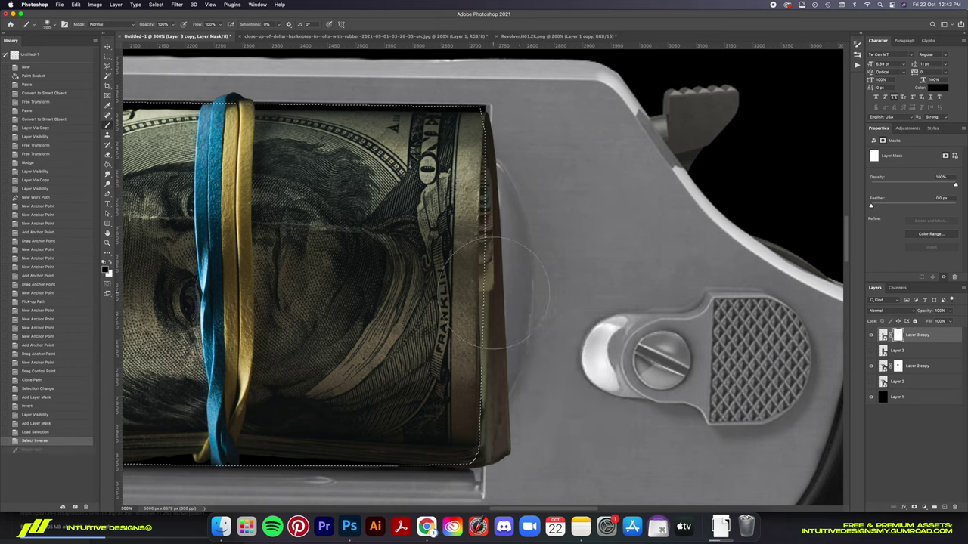
{"action": "right_click", "coordinate": [445, 283]}
{"action": "key", "text": "Escape"}
{"action": "key", "text": "shift+super+i"}
{"action": "right_click", "coordinate": [563, 366]}
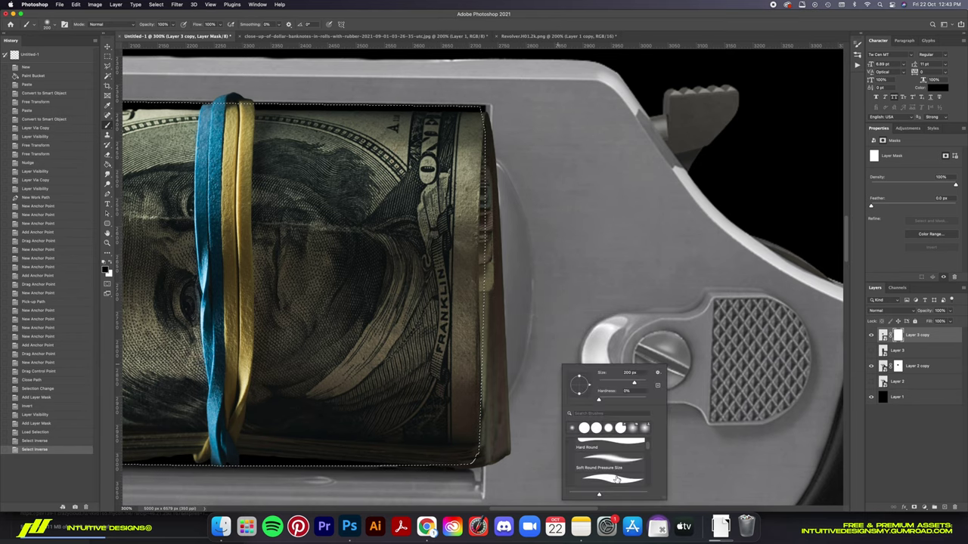
{"action": "double_click", "coordinate": [617, 480]}
Paint black on the mask along the roll's right and bottom edges, then deselect.
{"action": "left_click_drag", "start_coordinate": [529, 258], "coordinate": [484, 461]}
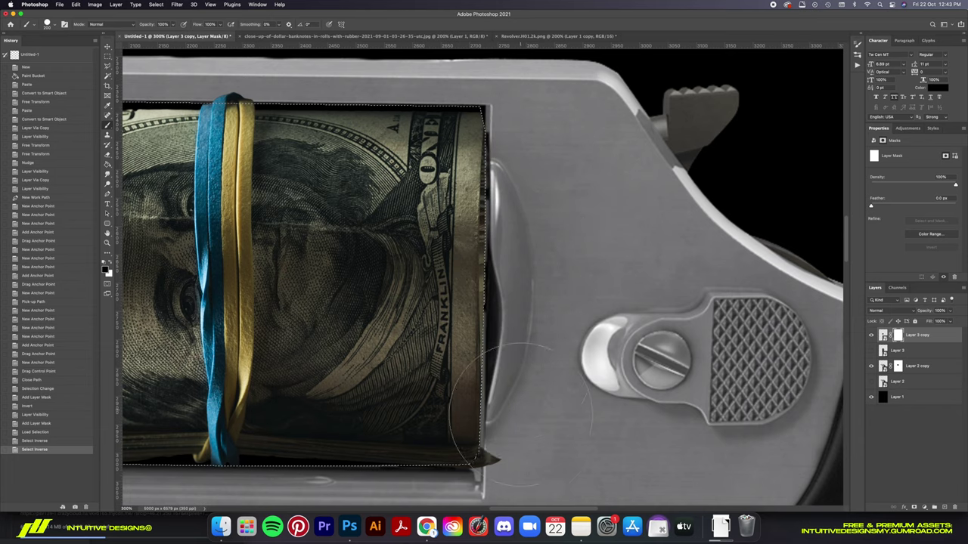
{"action": "scroll", "coordinate": [560, 225], "scroll_direction": "up", "scroll_amount": 3}
{"action": "key", "text": "super+d"}
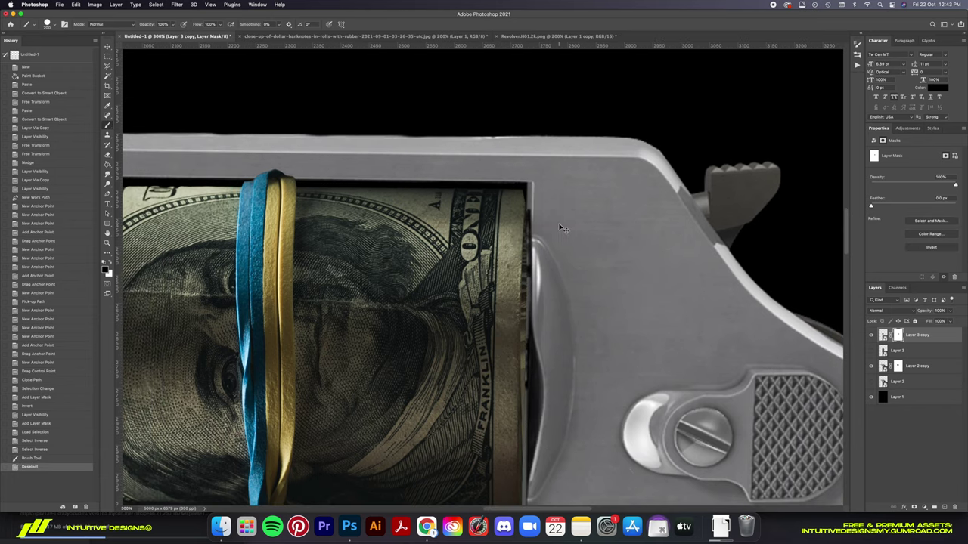
{"action": "key", "text": "super+equal"}
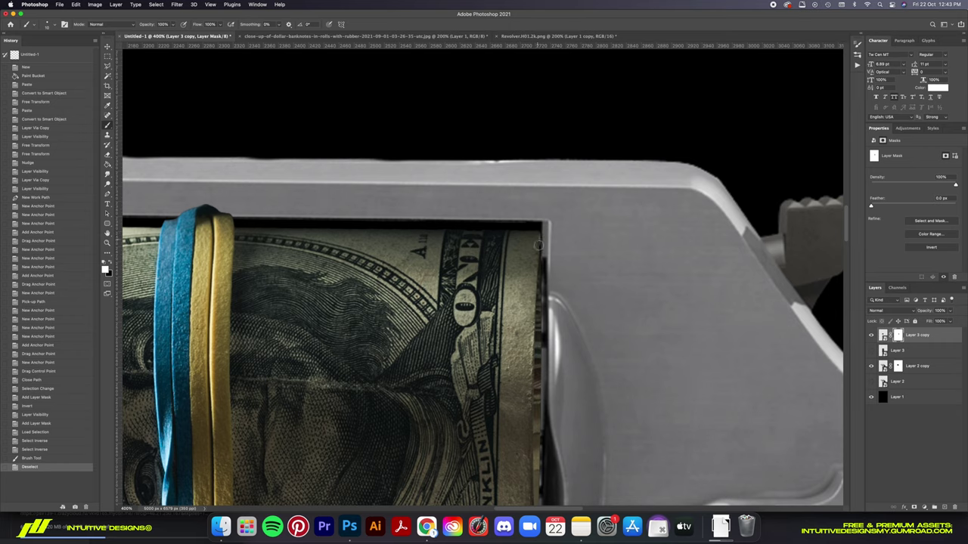
Touch up the mask along the roll's right edge and fit the revolver in view.
{"action": "left_click_drag", "start_coordinate": [539, 288], "coordinate": [539, 325]}
{"action": "scroll", "coordinate": [530, 340], "scroll_direction": "down", "scroll_amount": 3}
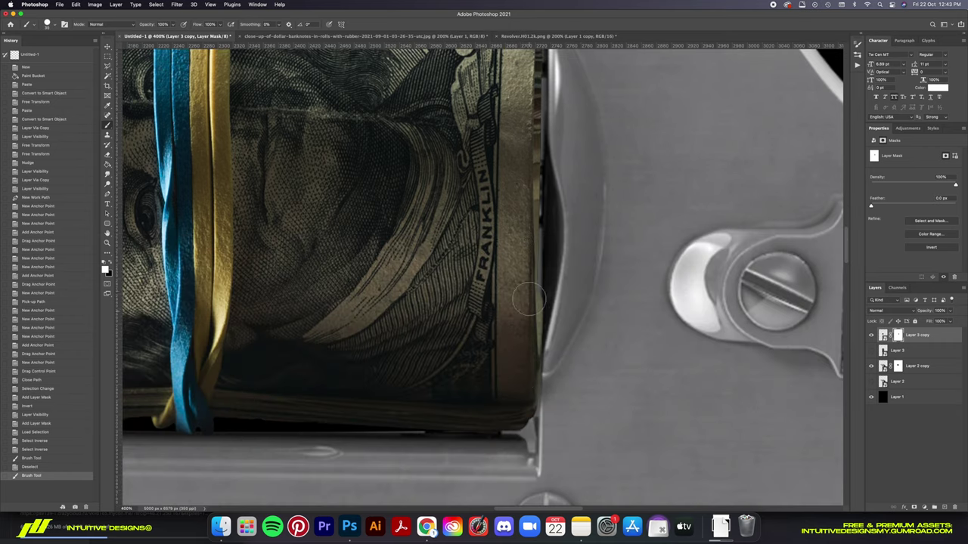
{"action": "mouse_move", "coordinate": [529, 301]}
{"action": "left_mouse_down"}
{"action": "mouse_move", "coordinate": [529, 212]}
{"action": "mouse_move", "coordinate": [535, 227]}
{"action": "left_mouse_up"}
{"action": "scroll", "coordinate": [527, 306], "scroll_direction": "up", "scroll_amount": 3}
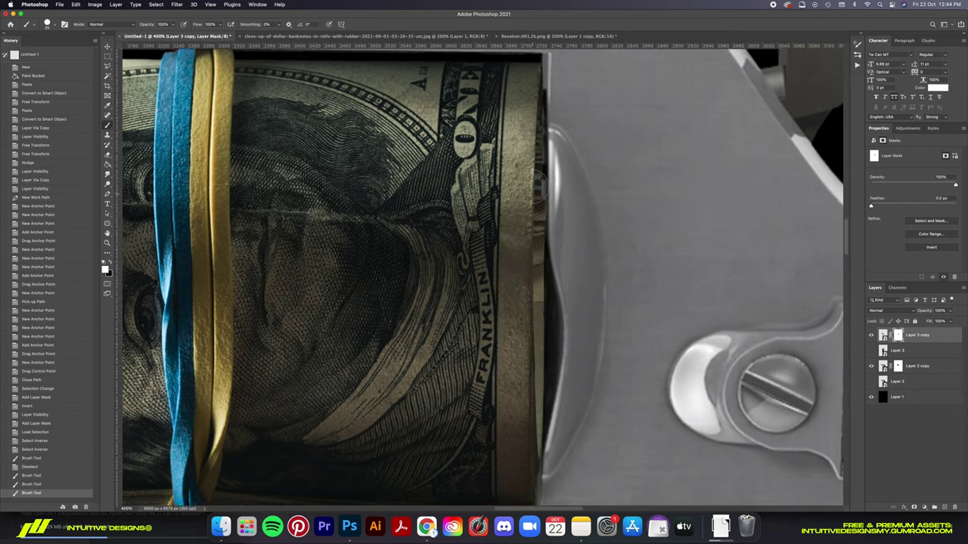
{"action": "scroll", "coordinate": [540, 259], "scroll_direction": "up", "scroll_amount": 3}
{"action": "scroll", "coordinate": [537, 272], "scroll_direction": "left", "scroll_amount": 10}
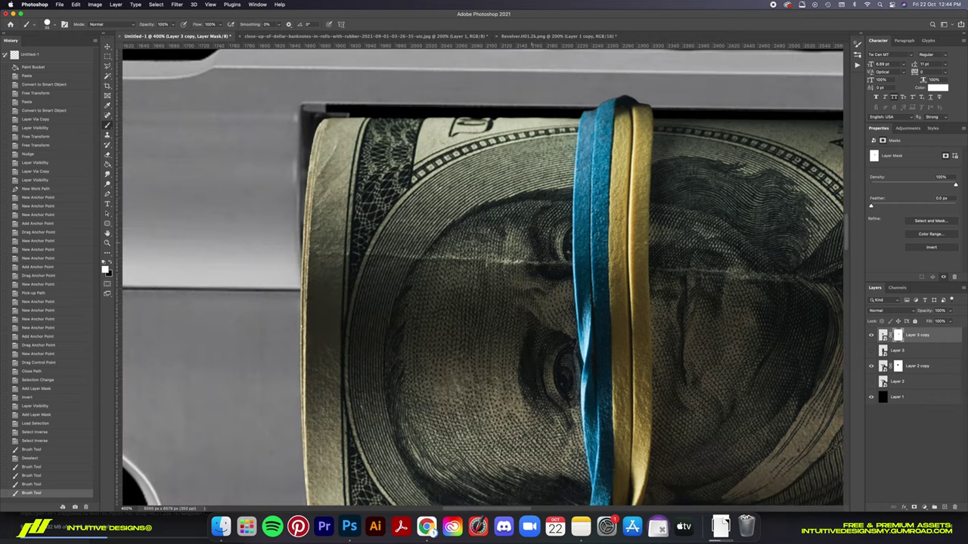
{"action": "scroll", "coordinate": [535, 257], "scroll_direction": "down", "scroll_amount": 5}
{"action": "key", "text": "v"}
{"action": "key", "text": "super+0"}
Add a new Layer 4 above the money roll and clip it to Layer 3 copy.
{"action": "key", "text": "Up"}
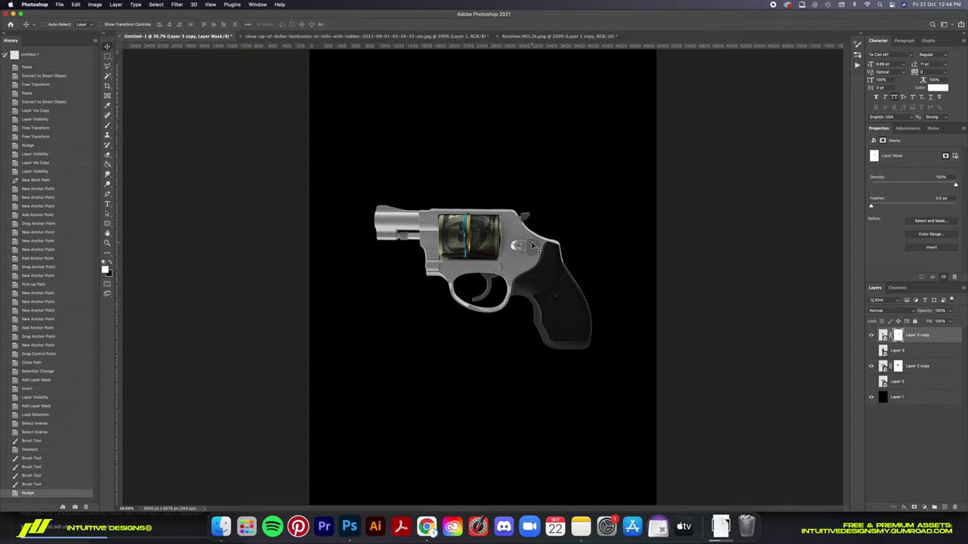
{"action": "scroll", "coordinate": [533, 246], "scroll_direction": "up", "scroll_amount": 3}
{"action": "scroll", "coordinate": [619, 384], "scroll_direction": "down", "scroll_amount": 2}
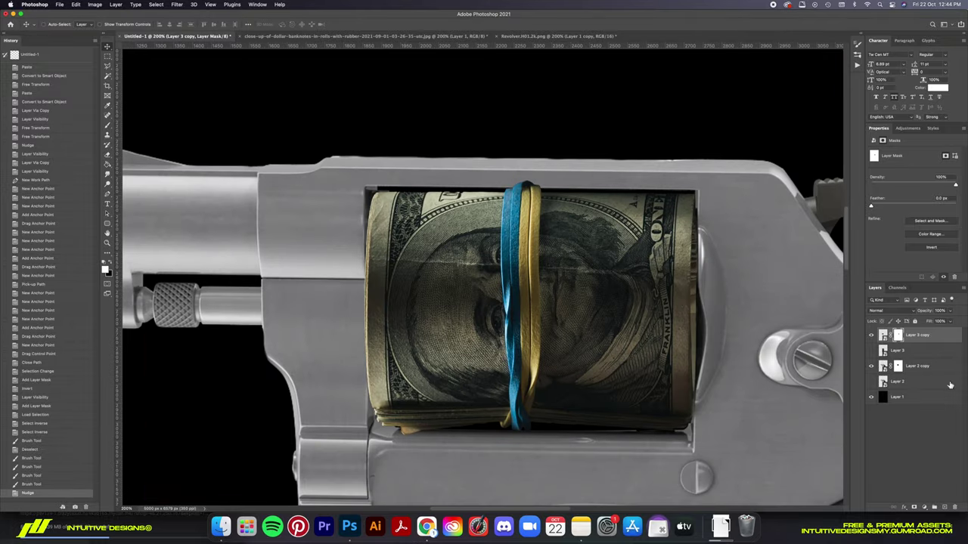
{"action": "left_click", "coordinate": [927, 368]}
{"action": "left_click", "coordinate": [930, 341]}
{"action": "key", "text": "super+shift+alt+n"}
{"action": "key", "text": "super+alt+g"}
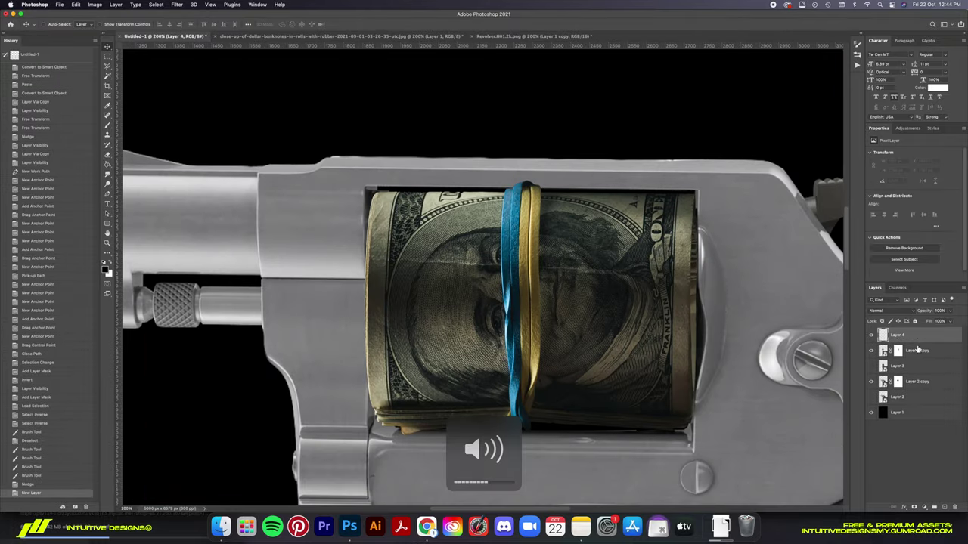
Pick a Soft Round brush, load the money roll's outline as a selection, then deselect.
{"action": "key", "text": "i"}
{"action": "scroll", "coordinate": [588, 327], "scroll_direction": "right", "scroll_amount": 5}
{"action": "left_click", "coordinate": [588, 327]}
{"action": "key", "text": "b"}
{"action": "right_click", "coordinate": [587, 327]}
{"action": "left_click", "coordinate": [612, 393]}
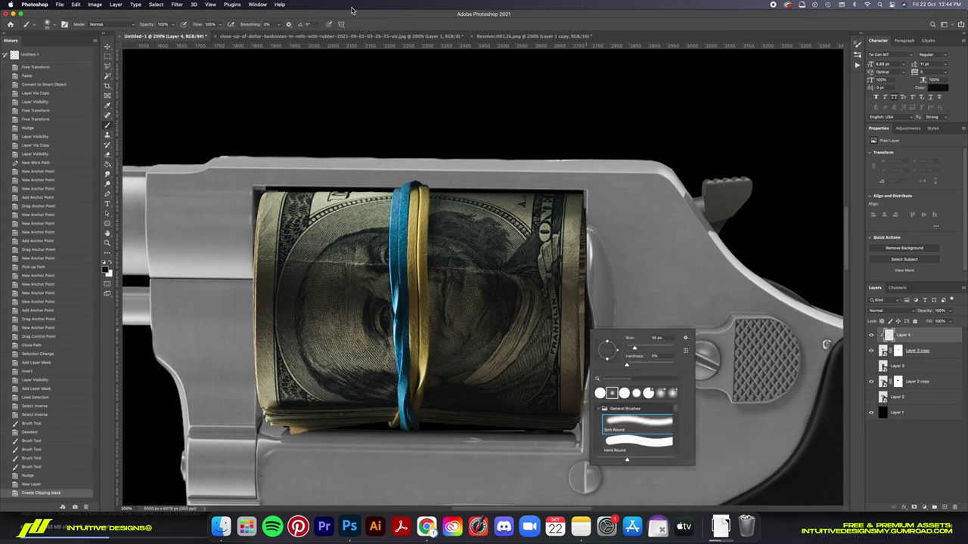
{"action": "key", "text": "Return"}
{"action": "left_click", "coordinate": [897, 381], "text": "super"}
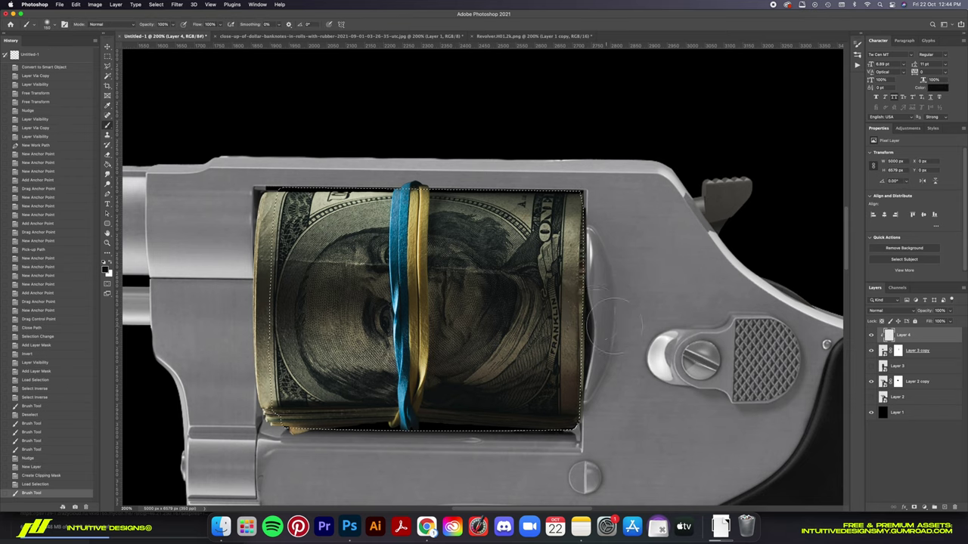
{"action": "key", "text": "super+d"}
Draw a closed pen path along the roll's right side and convert it to a selection.
{"action": "key", "text": "p"}
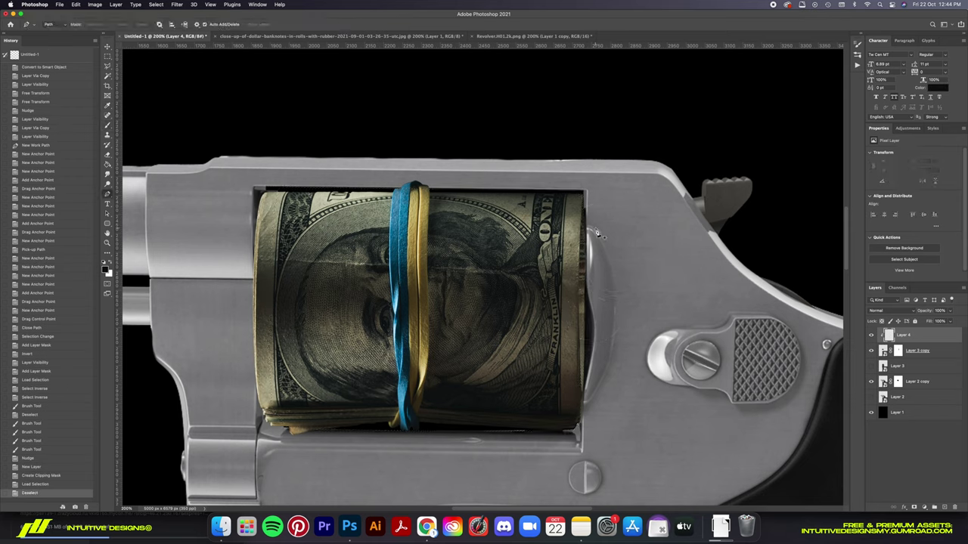
{"action": "left_click", "coordinate": [584, 194]}
{"action": "left_click", "coordinate": [582, 398]}
{"action": "left_click", "coordinate": [583, 306]}
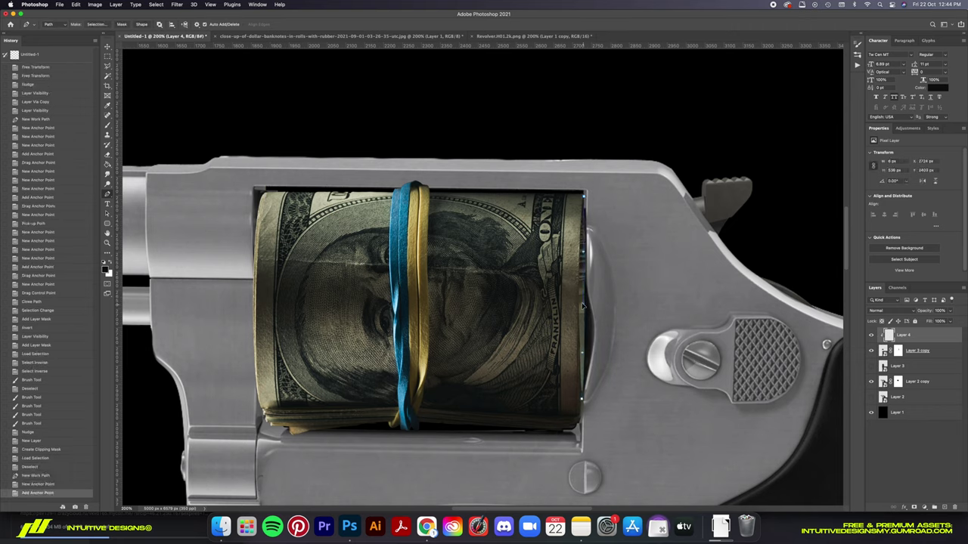
{"action": "left_click_drag", "start_coordinate": [580, 303], "coordinate": [578, 299]}
{"action": "left_click", "coordinate": [577, 428]}
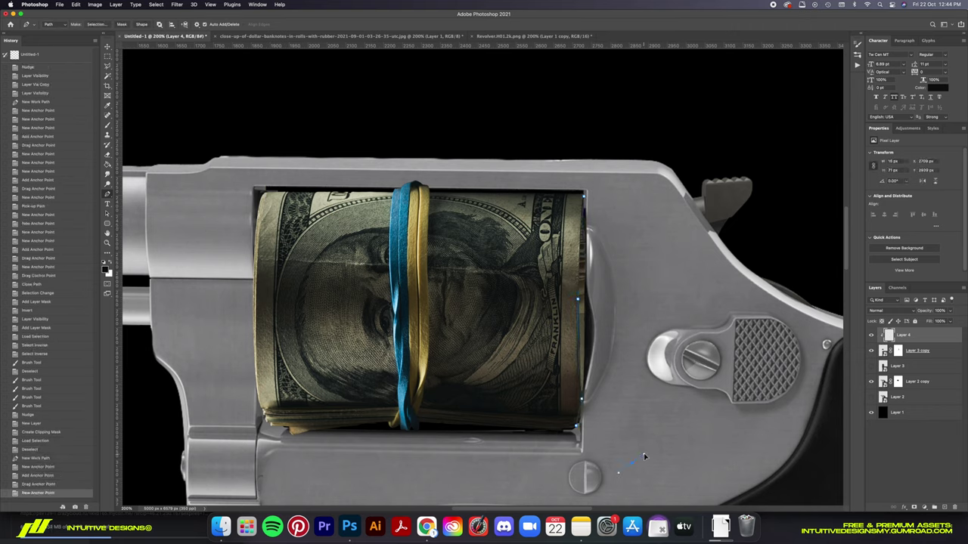
{"action": "left_click", "coordinate": [622, 465]}
{"action": "left_click", "coordinate": [656, 446]}
{"action": "left_click", "coordinate": [681, 276]}
{"action": "left_click", "coordinate": [646, 192]}
{"action": "left_click", "coordinate": [584, 195]}
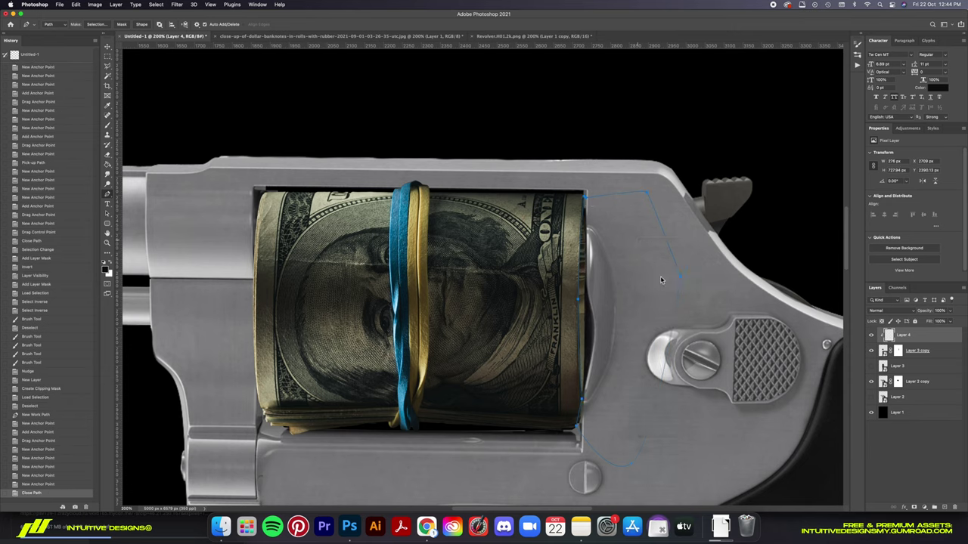
{"action": "key", "text": "ctrl+Return"}
Brush dark shading onto the roll's right side, deselect, and start darkening its top edge.
{"action": "key", "text": "b"}
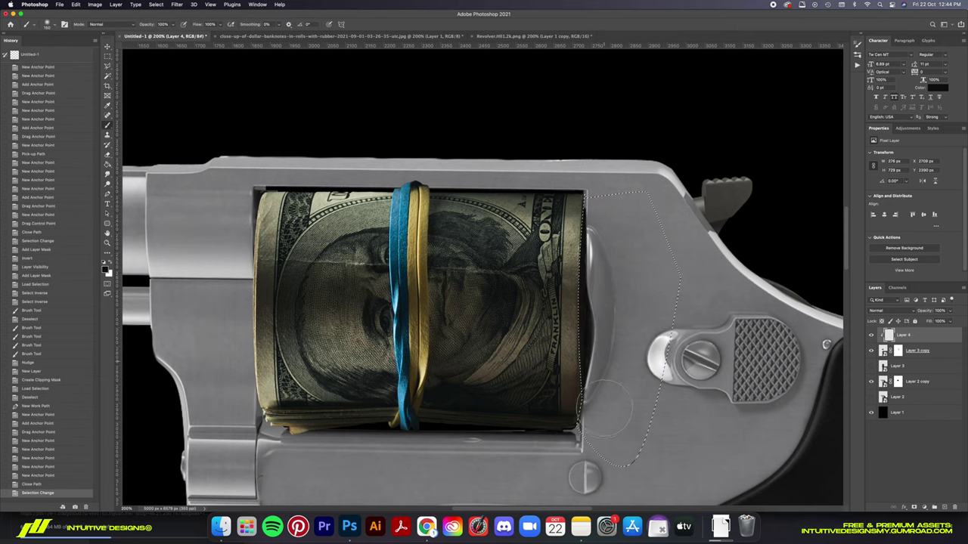
{"action": "left_click_drag", "start_coordinate": [602, 432], "coordinate": [657, 227]}
{"action": "key", "text": "ctrl+d"}
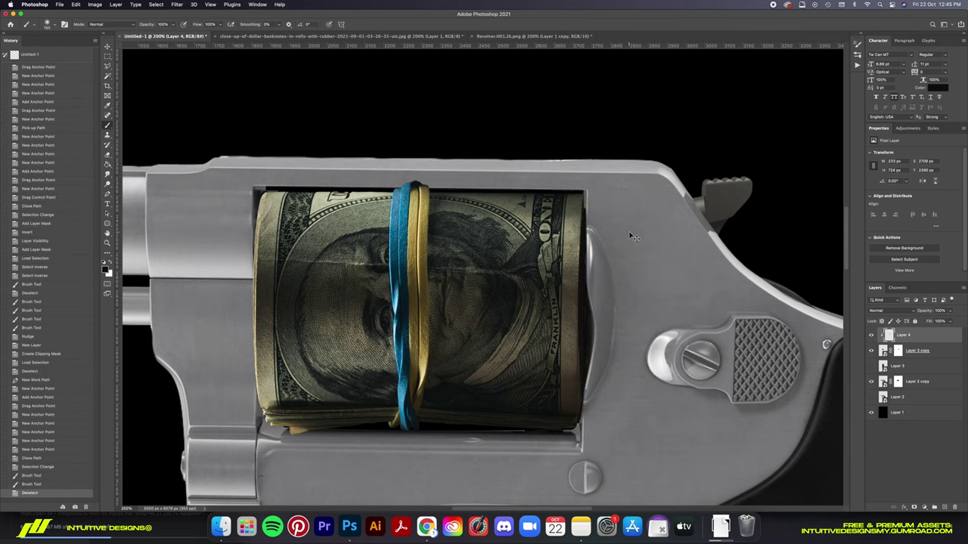
{"action": "key", "text": "ctrl+plus"}
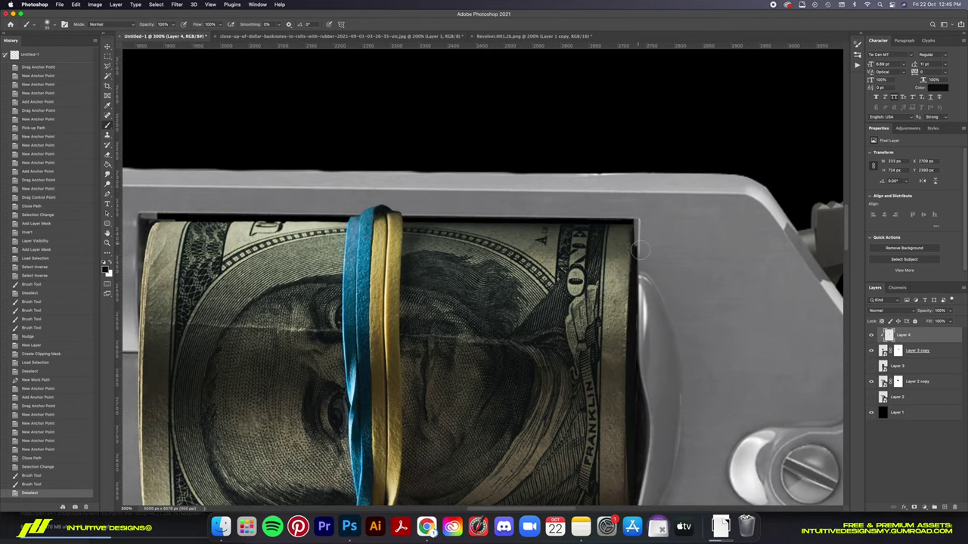
{"action": "left_click", "coordinate": [640, 250]}
{"action": "scroll", "coordinate": [639, 250], "scroll_direction": "left", "scroll_amount": 5}
{"action": "left_click_drag", "start_coordinate": [393, 230], "coordinate": [517, 228]}
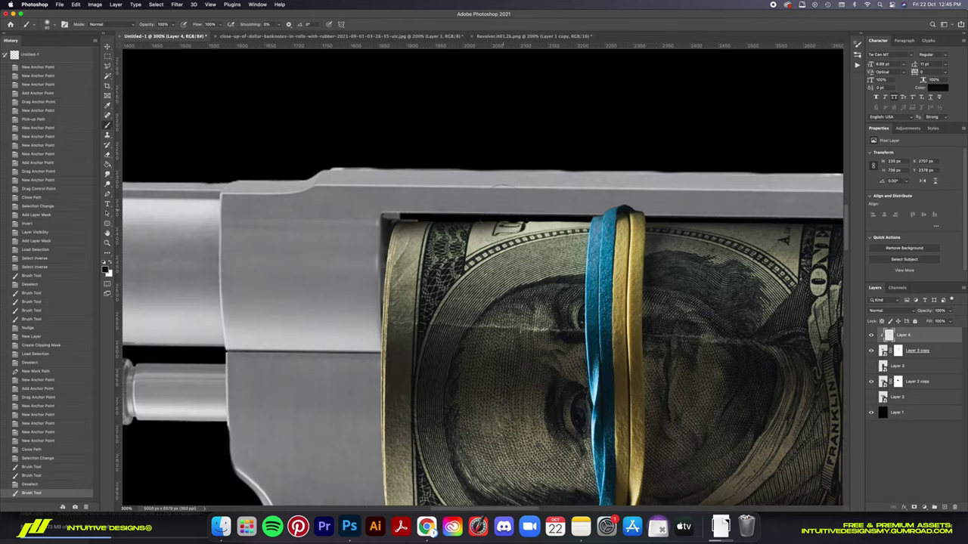
{"action": "key", "text": "ctrl+z"}
{"action": "mouse_move", "coordinate": [393, 227]}
{"action": "left_mouse_down"}
{"action": "mouse_move", "coordinate": [643, 221]}
{"action": "mouse_move", "coordinate": [461, 227]}
{"action": "left_mouse_up"}
At 30% flow, darken the roll's top edge and erase some shading near the blue band.
{"action": "key", "text": "shift+3"}
{"action": "key", "text": "shift+0"}
{"action": "key", "text": "ctrl+z"}
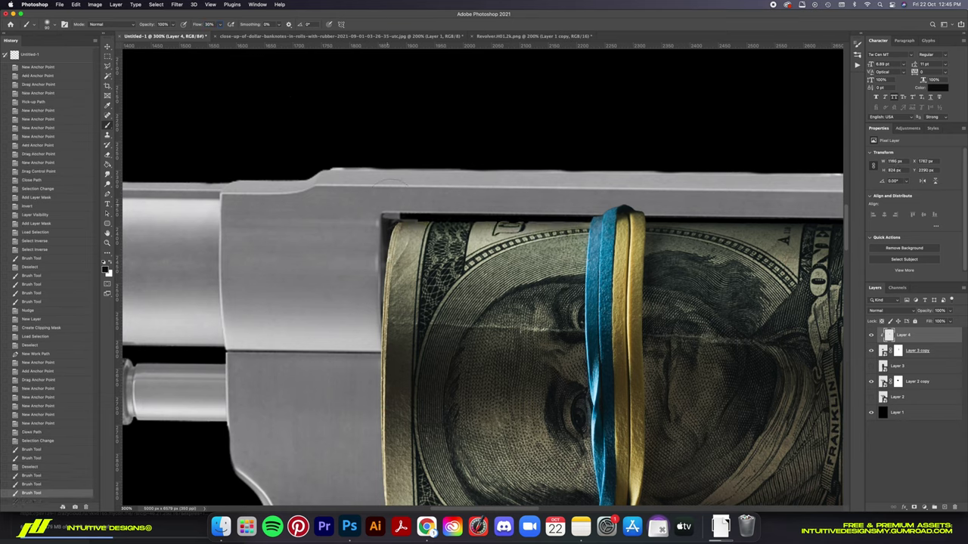
{"action": "left_click_drag", "start_coordinate": [558, 219], "coordinate": [386, 219]}
{"action": "mouse_move", "coordinate": [574, 221]}
{"action": "left_mouse_down"}
{"action": "mouse_move", "coordinate": [609, 227]}
{"action": "mouse_move", "coordinate": [475, 227]}
{"action": "left_mouse_up"}
{"action": "scroll", "coordinate": [551, 214], "scroll_direction": "right", "scroll_amount": 5}
{"action": "key", "text": "e"}
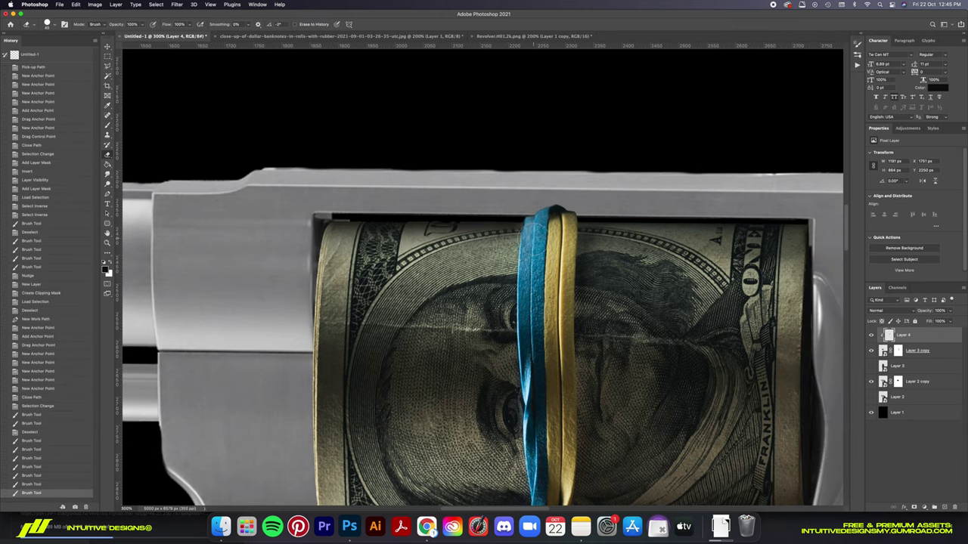
{"action": "mouse_move", "coordinate": [521, 221]}
{"action": "left_mouse_down"}
{"action": "mouse_move", "coordinate": [522, 237]}
{"action": "mouse_move", "coordinate": [552, 218]}
{"action": "left_mouse_up"}
{"action": "key", "text": "b"}
{"action": "scroll", "coordinate": [484, 287], "scroll_direction": "down", "scroll_amount": 5}
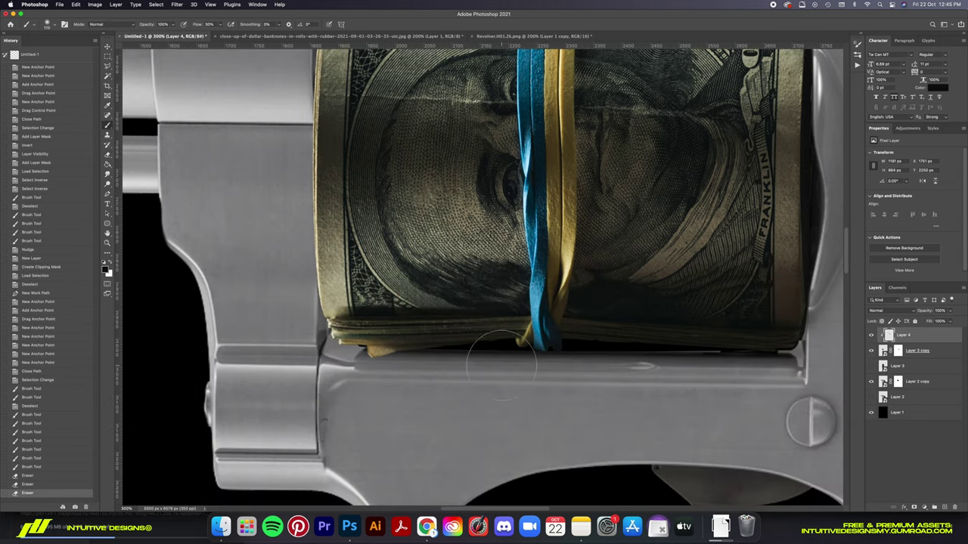
Add a clipped Layer 5 and paint dark shading along the bill roll's lower edge.
{"action": "mouse_move", "coordinate": [762, 348]}
{"action": "left_mouse_down"}
{"action": "mouse_move", "coordinate": [393, 349]}
{"action": "mouse_move", "coordinate": [529, 349]}
{"action": "left_mouse_up"}
{"action": "left_click_drag", "start_coordinate": [439, 349], "coordinate": [530, 349]}
{"action": "left_click", "coordinate": [924, 506]}
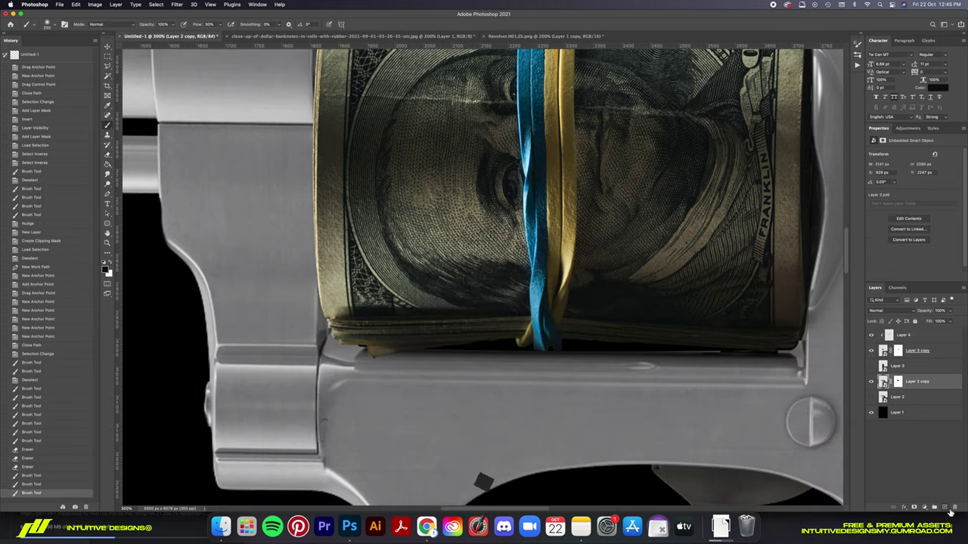
{"action": "left_click", "coordinate": [924, 384], "text": "alt"}
{"action": "mouse_move", "coordinate": [666, 344]}
{"action": "left_mouse_down"}
{"action": "mouse_move", "coordinate": [784, 349]}
{"action": "mouse_move", "coordinate": [529, 344]}
{"action": "left_mouse_up"}
{"action": "mouse_move", "coordinate": [726, 341]}
{"action": "left_mouse_down"}
{"action": "mouse_move", "coordinate": [525, 326]}
{"action": "mouse_move", "coordinate": [363, 337]}
{"action": "left_mouse_up"}
{"action": "key", "text": "bracketright"}
{"action": "key", "text": "bracketright"}
{"action": "left_click_drag", "start_coordinate": [431, 325], "coordinate": [756, 326]}
{"action": "left_click_drag", "start_coordinate": [665, 325], "coordinate": [801, 333]}
On Layer 4, dab dark shading onto the roll beneath the blue strap.
{"action": "key", "text": "v"}
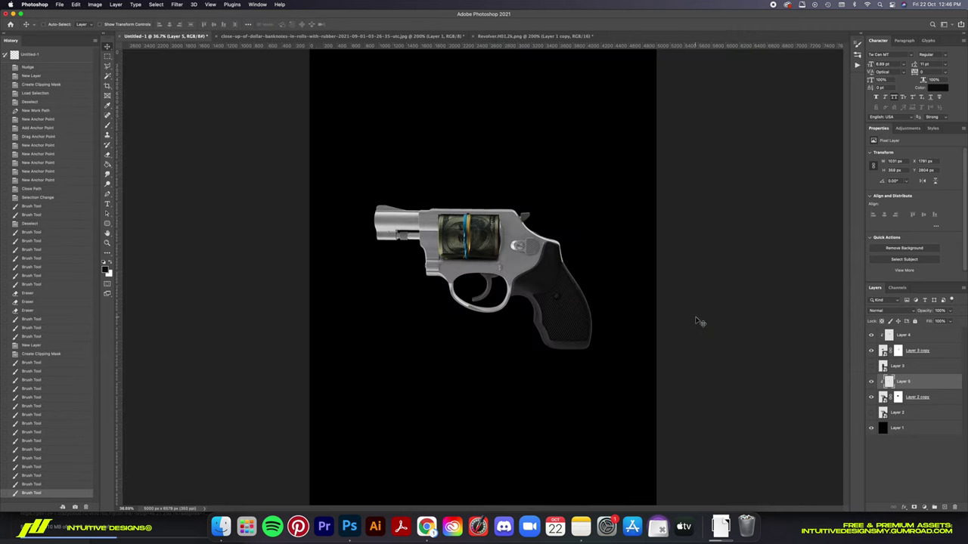
{"action": "key", "text": "super+0"}
{"action": "key", "text": "super+plus"}
{"action": "key", "text": "super+plus"}
{"action": "key", "text": "super+plus"}
{"action": "key", "text": "super+plus"}
{"action": "key", "text": "b"}
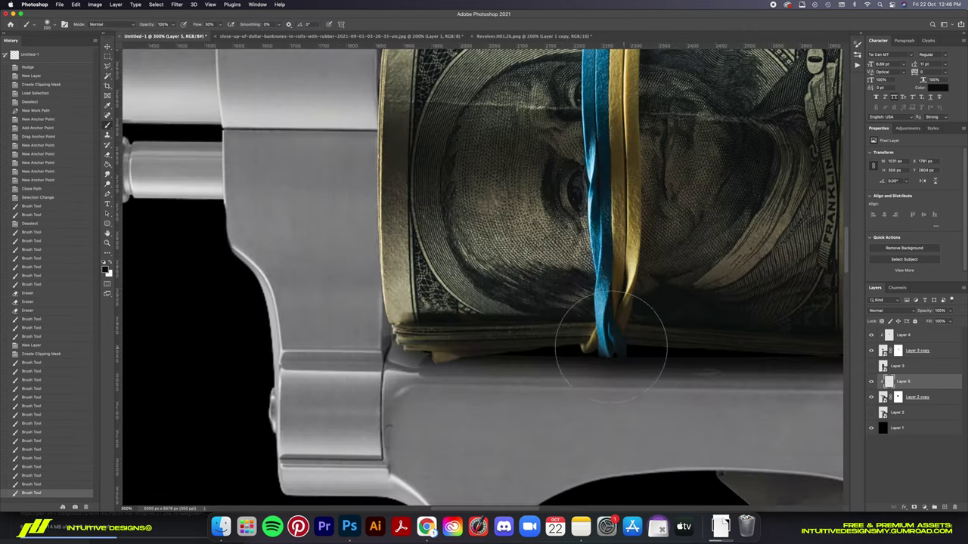
{"action": "left_click", "coordinate": [890, 338]}
{"action": "left_click", "coordinate": [602, 351]}
{"action": "mouse_move", "coordinate": [605, 344]}
{"action": "left_mouse_down"}
{"action": "mouse_move", "coordinate": [605, 335]}
{"action": "mouse_move", "coordinate": [579, 346]}
{"action": "mouse_move", "coordinate": [618, 346]}
{"action": "left_mouse_up"}
Reselect Layer 5 with the brush and zoom back in on the money roll.
{"action": "key", "text": "v"}
{"action": "key", "text": "super+0"}
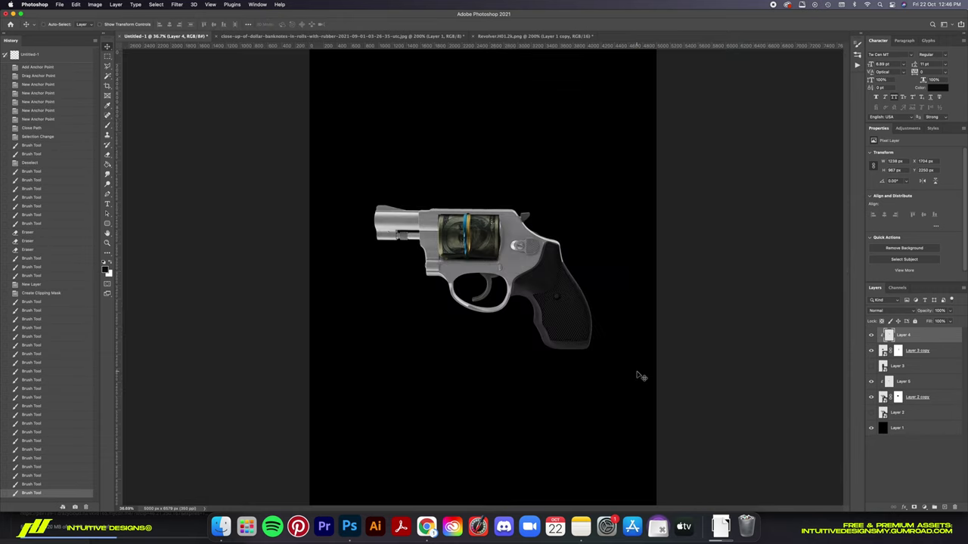
{"action": "key", "text": "super+plus"}
{"action": "key", "text": "super+plus"}
{"action": "key", "text": "super+plus"}
{"action": "key", "text": "super+plus"}
{"action": "key", "text": "super+minus"}
{"action": "key", "text": "super+minus"}
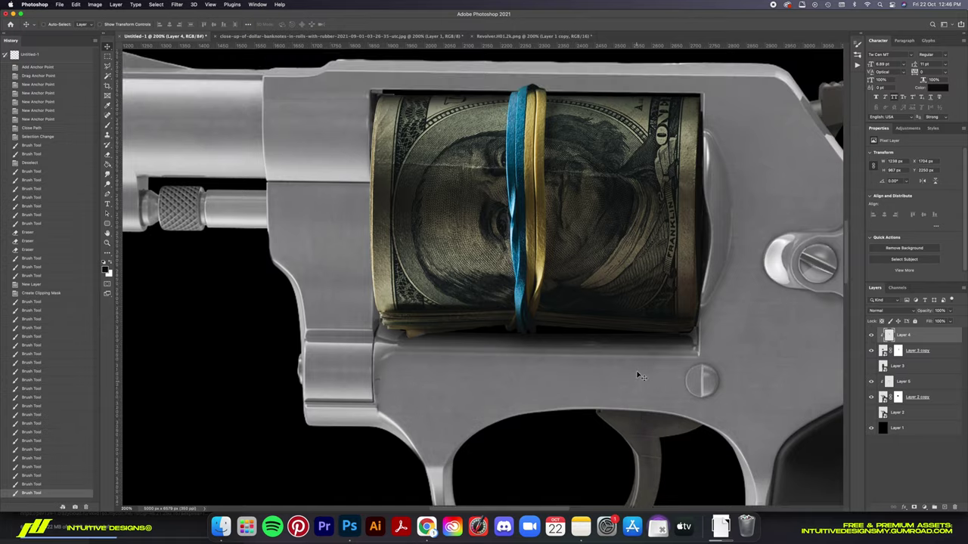
{"action": "key", "text": "super+plus"}
{"action": "key", "text": "super+plus"}
{"action": "key", "text": "super+plus"}
{"action": "left_click", "coordinate": [469, 120], "text": "super"}
{"action": "key", "text": "b"}
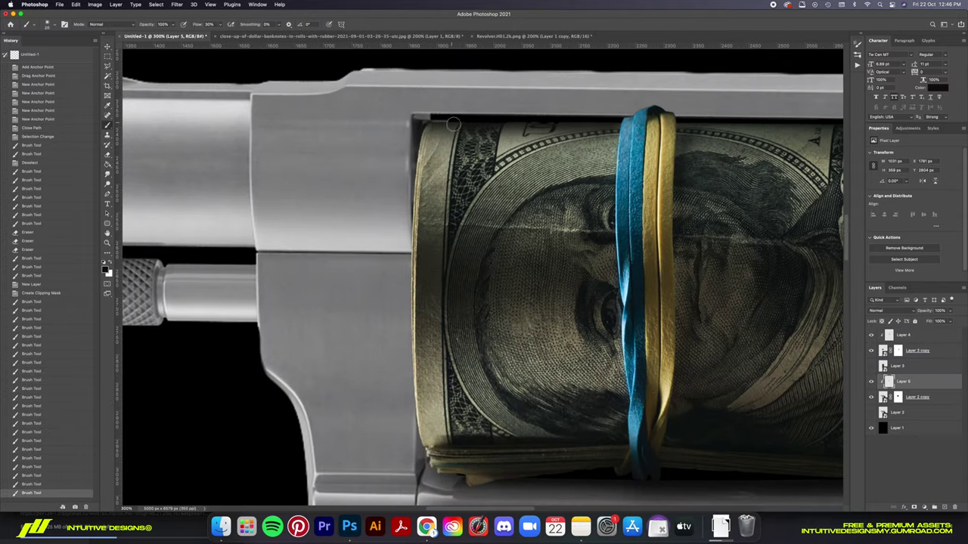
{"action": "key", "text": "v"}
{"action": "key", "text": "super+0"}
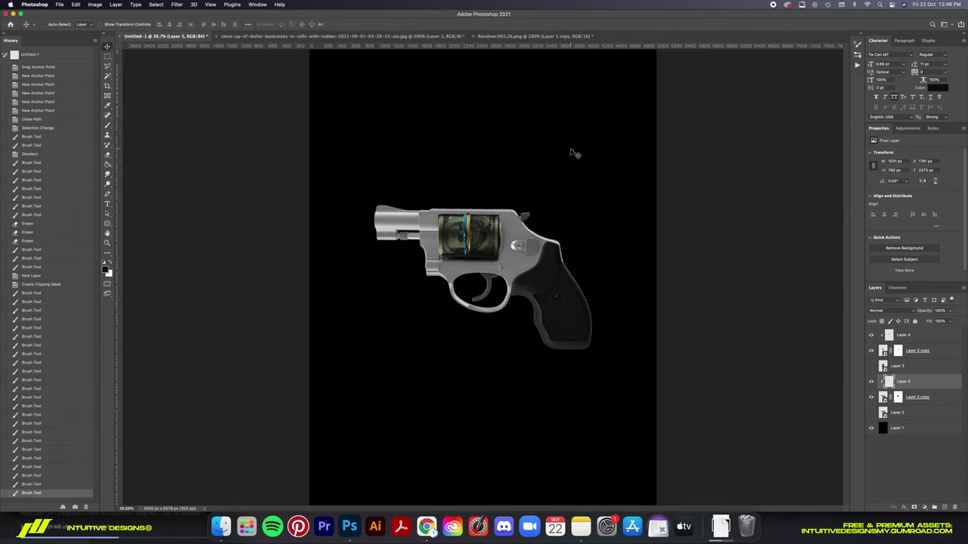
{"action": "key", "text": "super+plus"}
{"action": "key", "text": "super+plus"}
{"action": "key", "text": "super+plus"}
{"action": "key", "text": "super+plus"}
{"action": "key", "text": "super+plus"}
Load the bill roll's outline as a selection on Layer 3 copy's mask and invert it.
{"action": "left_click", "coordinate": [605, 233], "text": "super"}
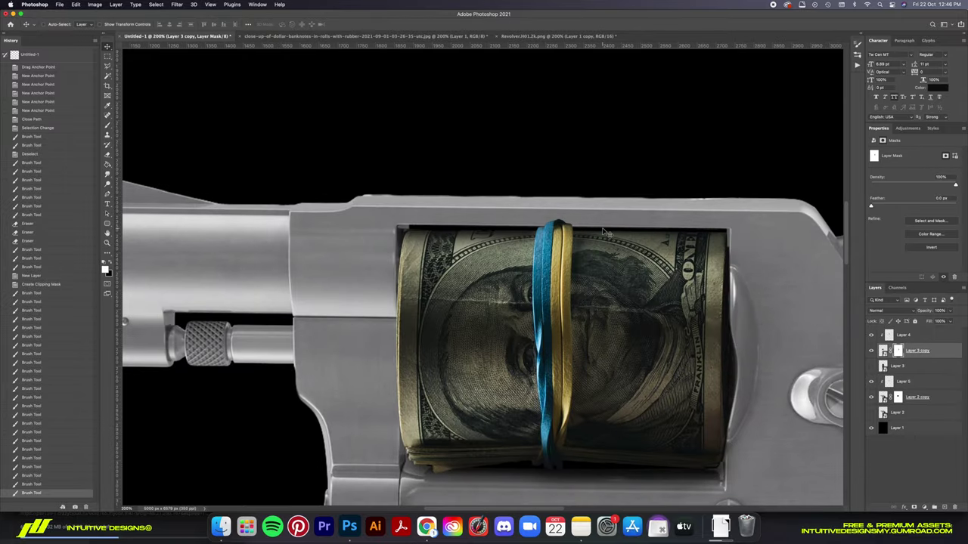
{"action": "key", "text": "b"}
{"action": "key", "text": "super+plus"}
{"action": "left_click", "coordinate": [898, 398], "text": "super"}
{"action": "key", "text": "m"}
{"action": "key", "text": "Up"}
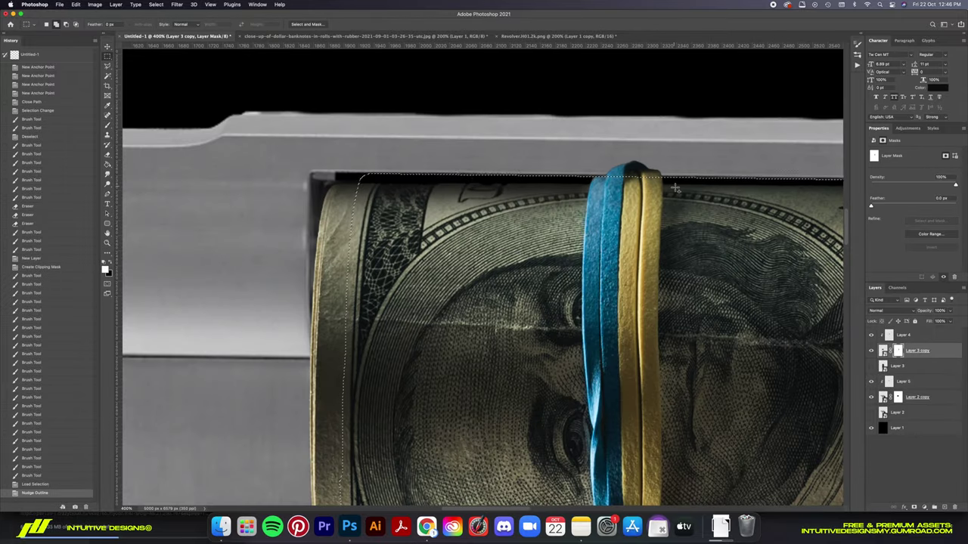
{"action": "right_click", "coordinate": [652, 194]}
{"action": "left_click", "coordinate": [670, 206]}
Paint Layer 3 copy's mask to hide the roll above the window's top edge.
{"action": "key", "text": "b"}
{"action": "left_click", "coordinate": [801, 284]}
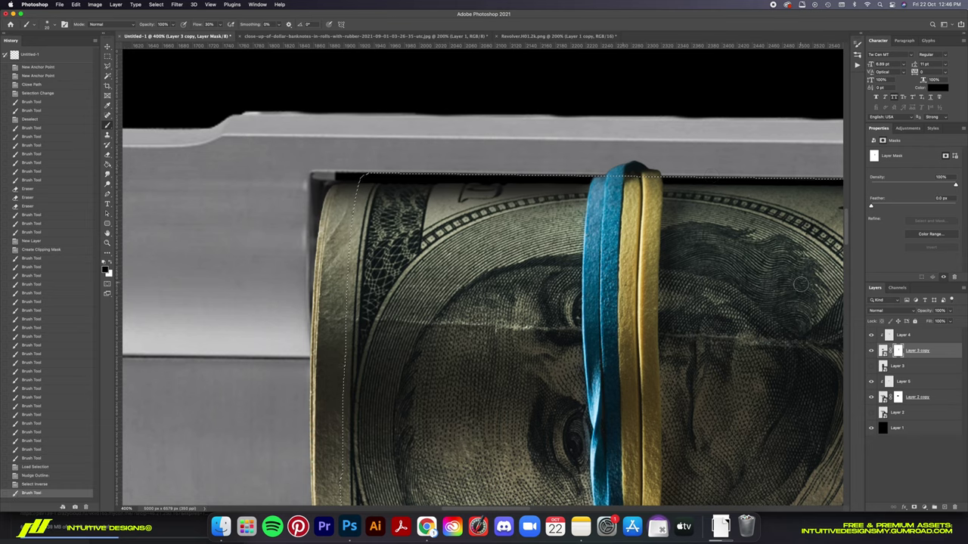
{"action": "right_click", "coordinate": [656, 206]}
{"action": "left_click", "coordinate": [673, 216]}
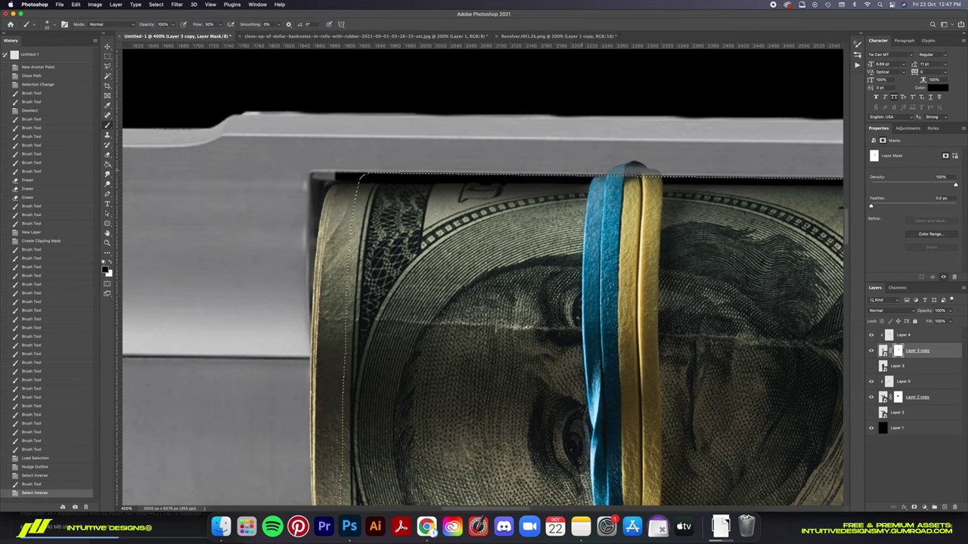
{"action": "left_click_drag", "start_coordinate": [756, 176], "coordinate": [696, 175]}
{"action": "key", "text": "super+d"}
Paint shadow on Layer 4 where the rubber bands meet the top edge, then compare.
{"action": "key", "text": "alt+bracketright"}
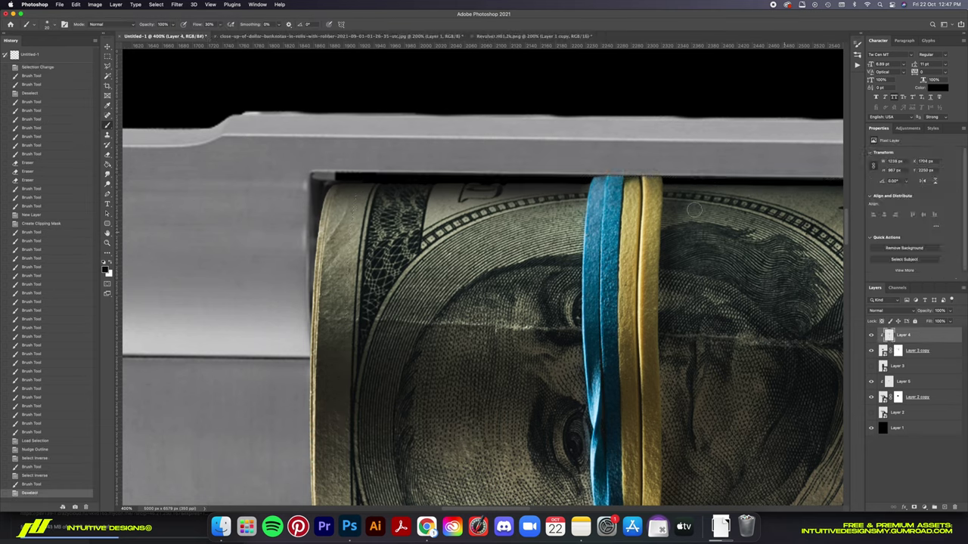
{"action": "mouse_move", "coordinate": [604, 181]}
{"action": "left_mouse_down"}
{"action": "mouse_move", "coordinate": [658, 189]}
{"action": "mouse_move", "coordinate": [657, 204]}
{"action": "mouse_move", "coordinate": [628, 197]}
{"action": "mouse_move", "coordinate": [665, 189]}
{"action": "mouse_move", "coordinate": [613, 193]}
{"action": "mouse_move", "coordinate": [628, 212]}
{"action": "left_mouse_up"}
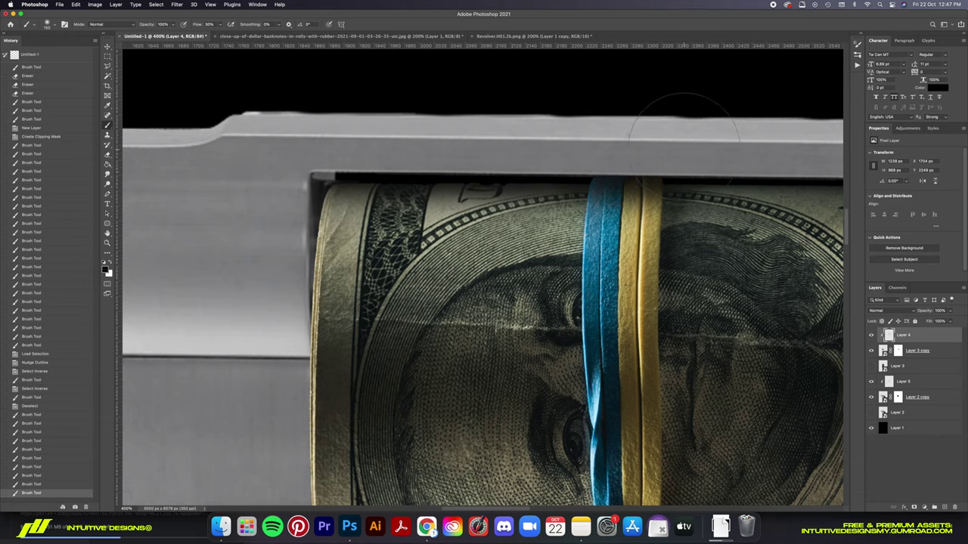
{"action": "key", "text": "bracketright"}
{"action": "key", "text": "v"}
{"action": "key", "text": "super+0"}
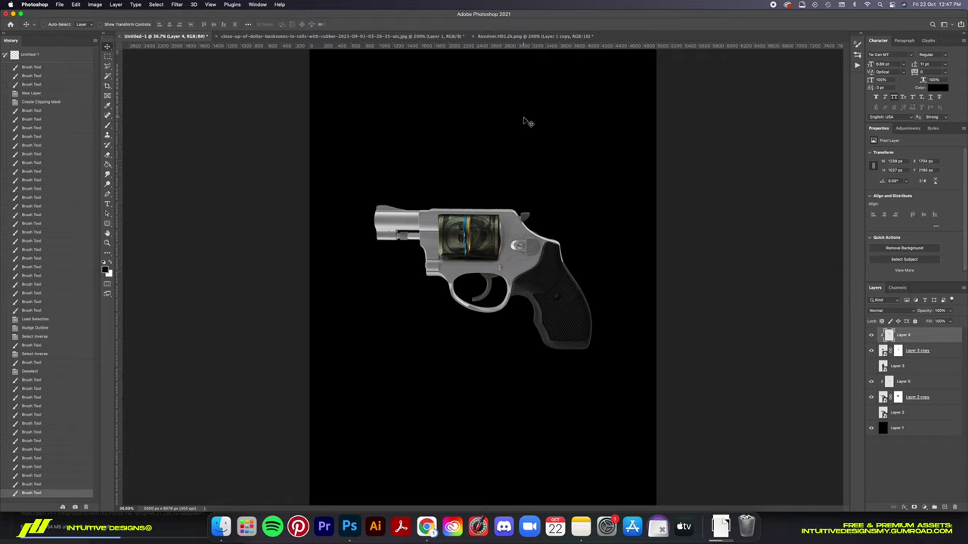
{"action": "scroll", "coordinate": [524, 123], "scroll_direction": "up", "scroll_amount": 5}
{"action": "left_click", "coordinate": [871, 335]}
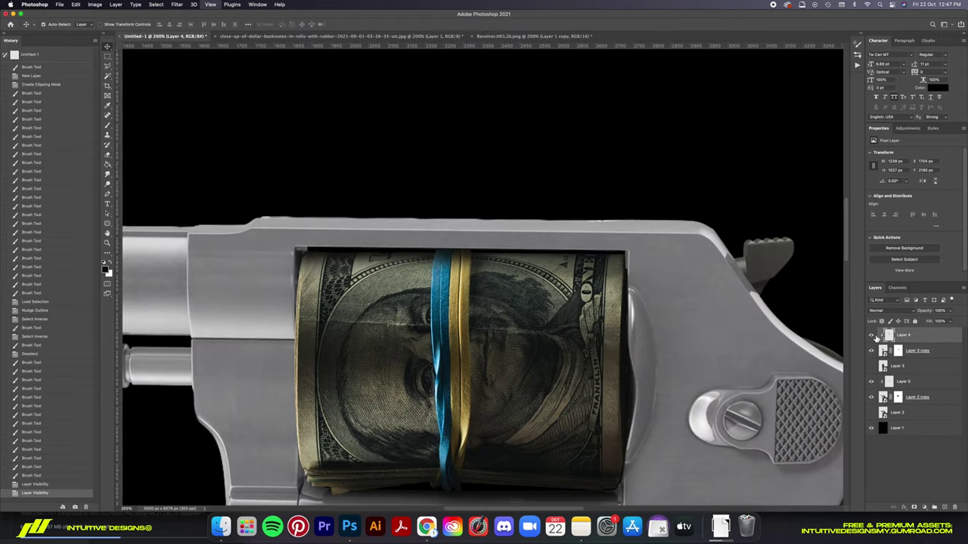
{"action": "key", "text": "super+plus"}
Add a mask to Layer 4 and brush away the yellow and blue band tops.
{"action": "left_click", "coordinate": [914, 507]}
{"action": "key", "text": "b"}
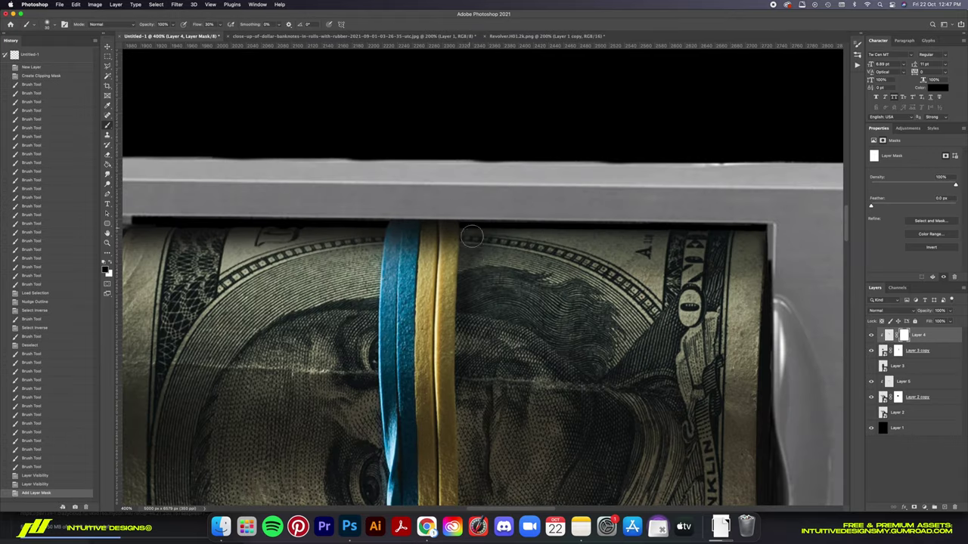
{"action": "key", "text": "super+z"}
{"action": "mouse_move", "coordinate": [472, 236]}
{"action": "left_mouse_down"}
{"action": "mouse_move", "coordinate": [492, 241]}
{"action": "mouse_move", "coordinate": [450, 254]}
{"action": "left_mouse_up"}
{"action": "mouse_move", "coordinate": [446, 253]}
{"action": "left_mouse_down"}
{"action": "mouse_move", "coordinate": [431, 261]}
{"action": "mouse_move", "coordinate": [408, 236]}
{"action": "left_mouse_up"}
{"action": "left_click_drag", "start_coordinate": [393, 258], "coordinate": [414, 244]}
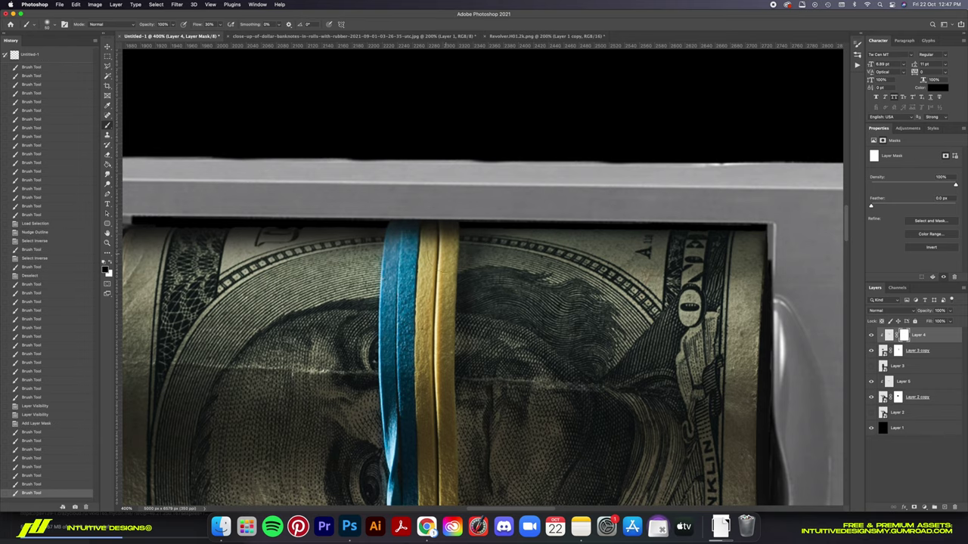
Select Layer 2 copy, the revolver photo, and check the result at fit and 100% zoom.
{"action": "key", "text": "v"}
{"action": "key", "text": "super+0"}
{"action": "key", "text": "super+1"}
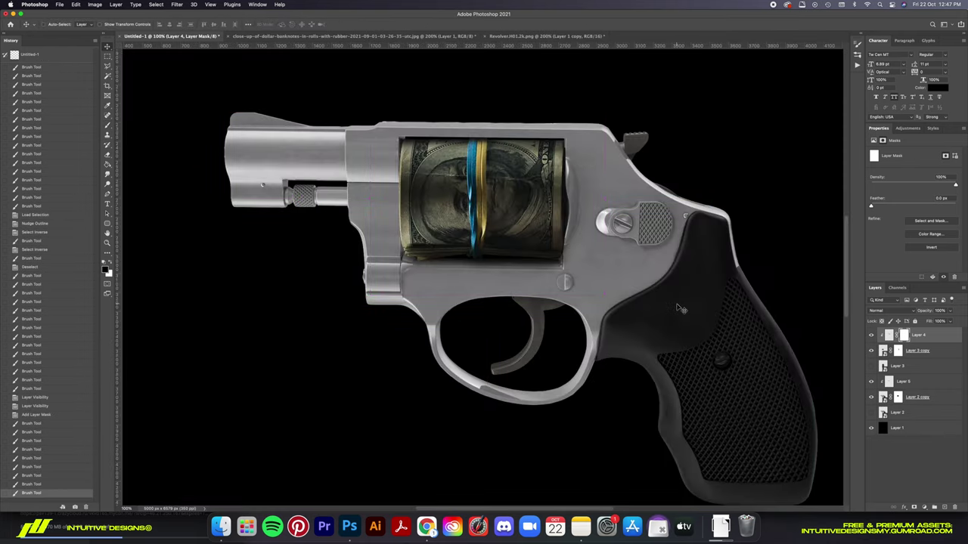
{"action": "left_click", "coordinate": [911, 399]}
{"action": "key", "text": "super+0"}
{"action": "key", "text": "super+1"}
Open the scratched aluminium grunge texture from the Stocks texture folder.
{"action": "left_click", "coordinate": [59, 4]}
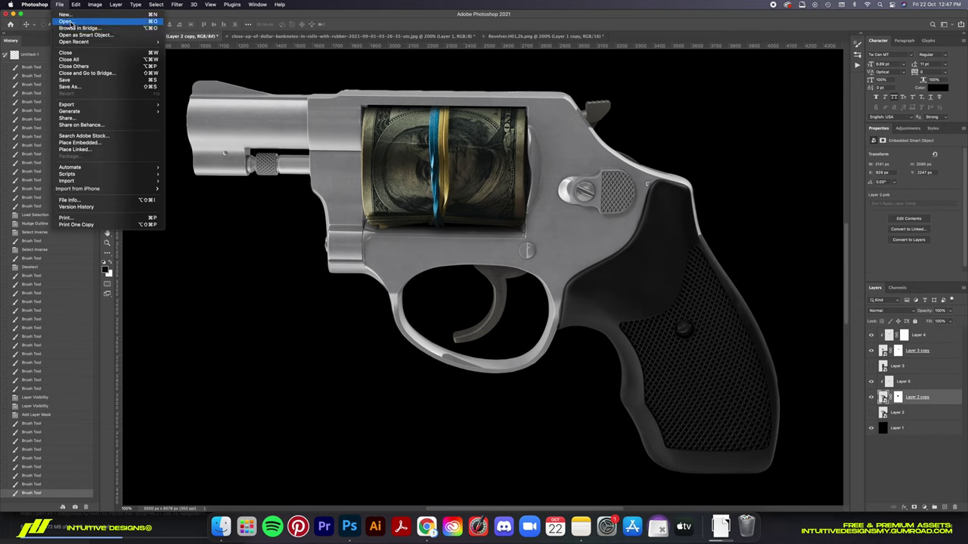
{"action": "left_click", "coordinate": [267, 119]}
{"action": "key", "text": "super+o"}
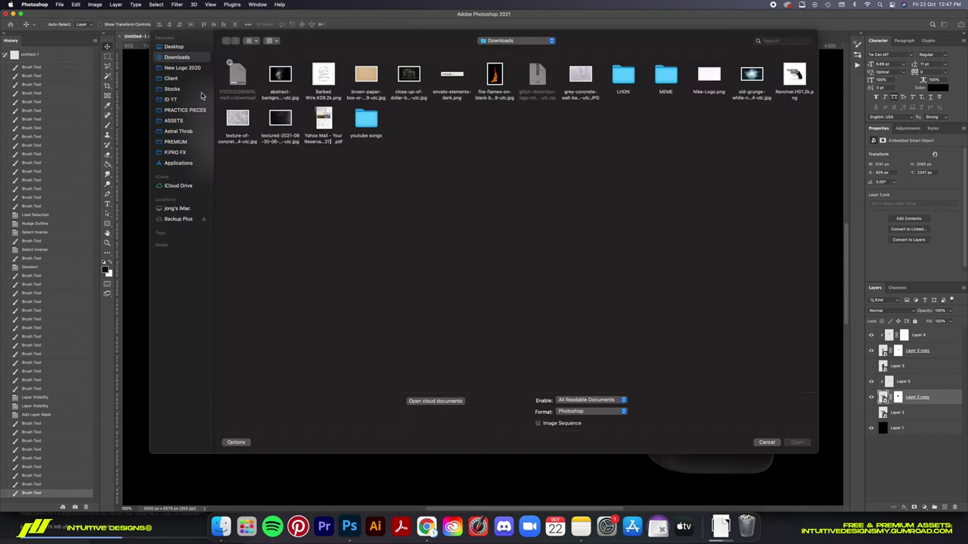
{"action": "left_click", "coordinate": [185, 88]}
{"action": "double_click", "coordinate": [444, 78]}
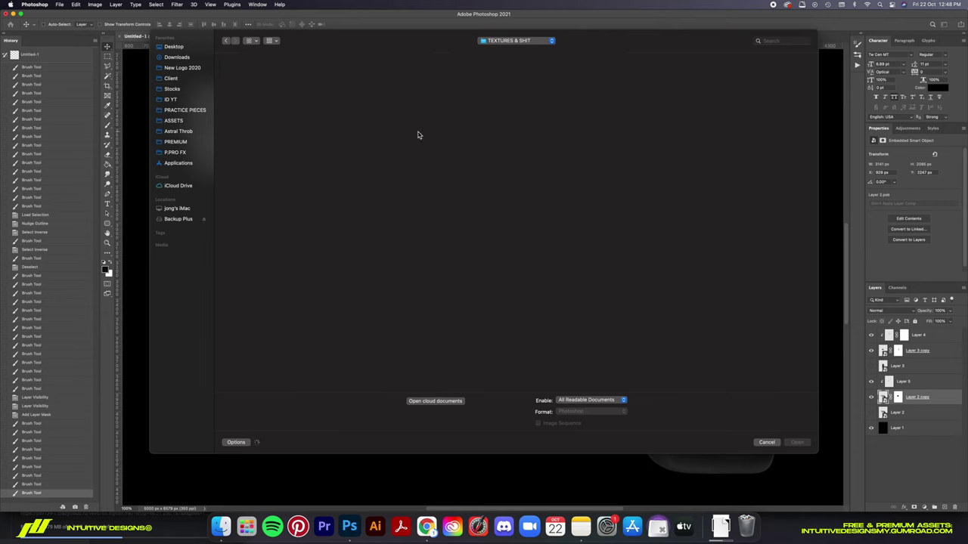
{"action": "left_click", "coordinate": [751, 120]}
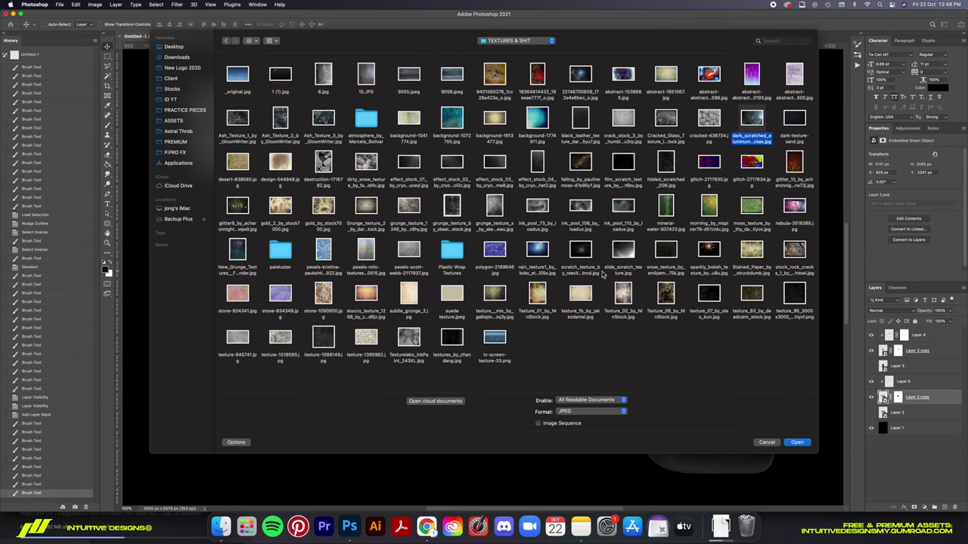
{"action": "double_click", "coordinate": [495, 206]}
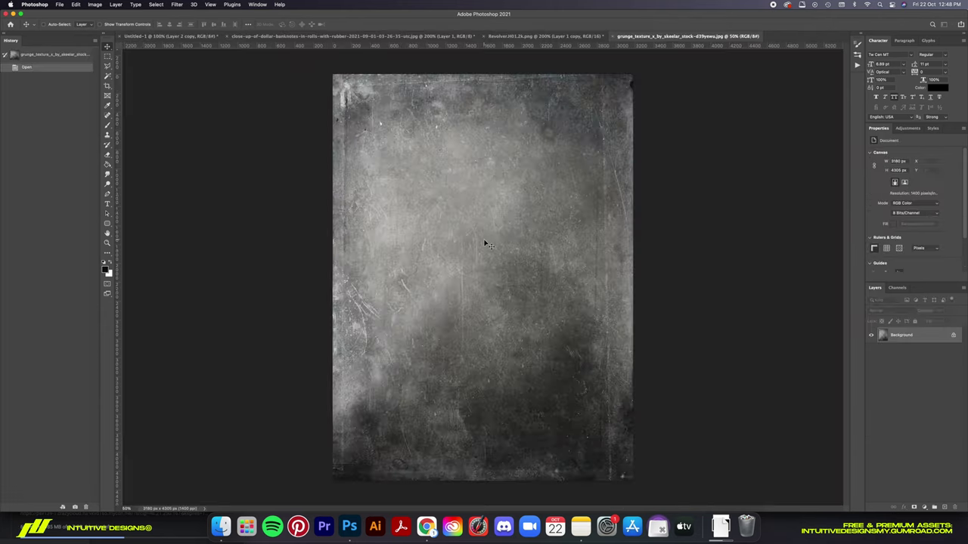
Paste the whole texture into the poster, clip it to the gun, and convert it to a smart object.
{"action": "key", "text": "ctrl+a"}
{"action": "key", "text": "ctrl+c"}
{"action": "key", "text": "ctrl+Tab"}
{"action": "key", "text": "ctrl+v"}
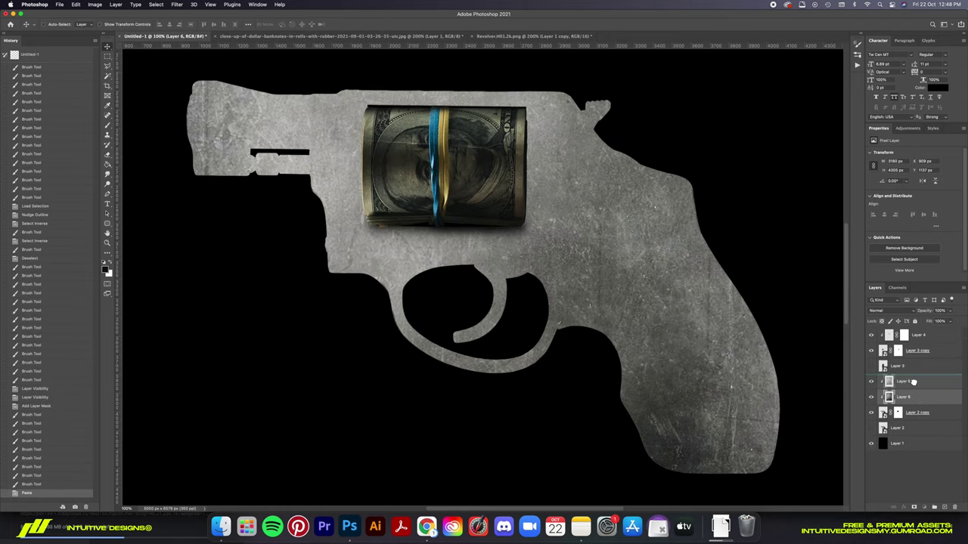
{"action": "key", "text": "ctrl+bracketleft"}
{"action": "right_click", "coordinate": [915, 382]}
{"action": "left_click", "coordinate": [846, 252]}
Rotate the texture 90° clockwise and set its blend mode to Soft Light.
{"action": "key", "text": "ctrl+t"}
{"action": "key", "text": "ctrl+minus"}
{"action": "key", "text": "ctrl+minus"}
{"action": "key", "text": "ctrl+minus"}
{"action": "right_click", "coordinate": [535, 217]}
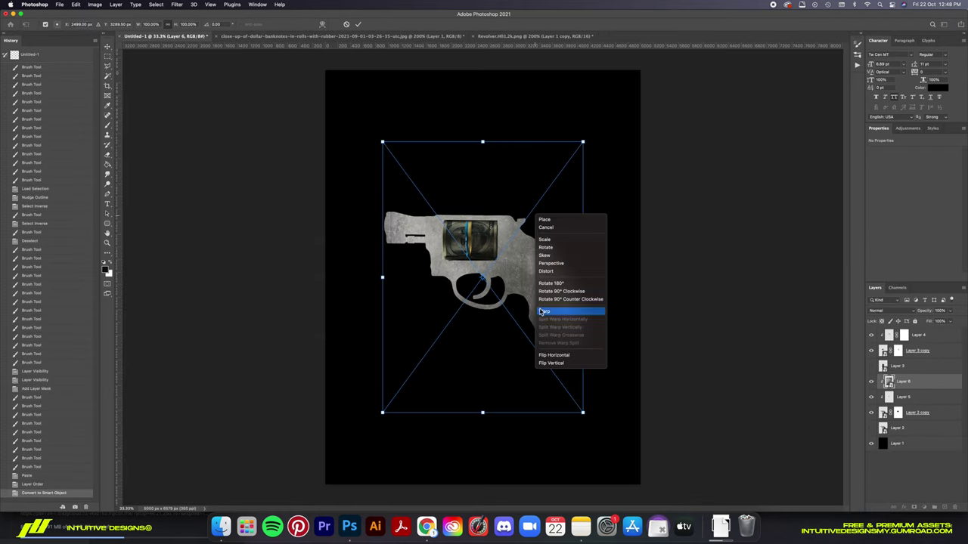
{"action": "left_click", "coordinate": [564, 293]}
{"action": "key", "text": "Return"}
{"action": "left_click", "coordinate": [889, 310]}
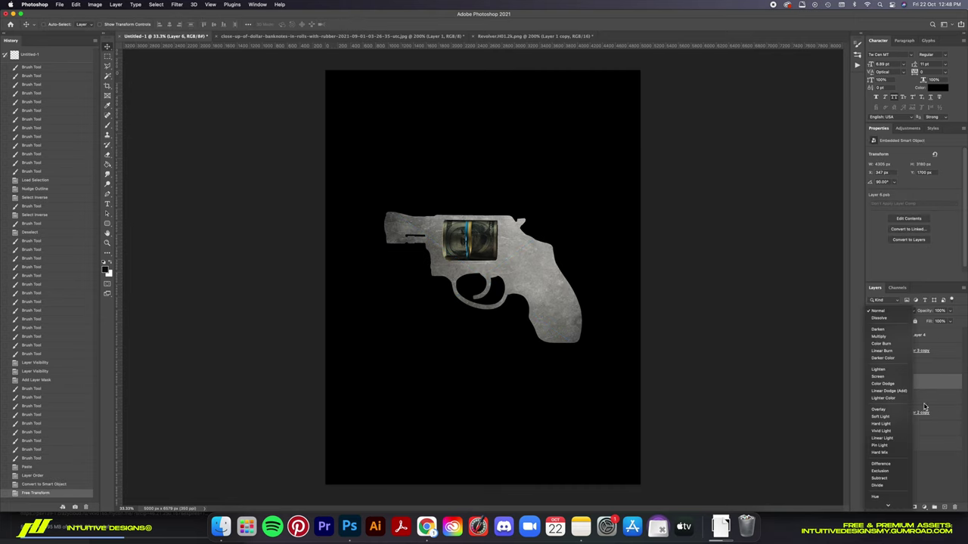
{"action": "left_click", "coordinate": [881, 417]}
{"action": "key", "text": "ctrl+1"}
{"action": "left_click", "coordinate": [872, 383]}
{"action": "left_click", "coordinate": [872, 383]}
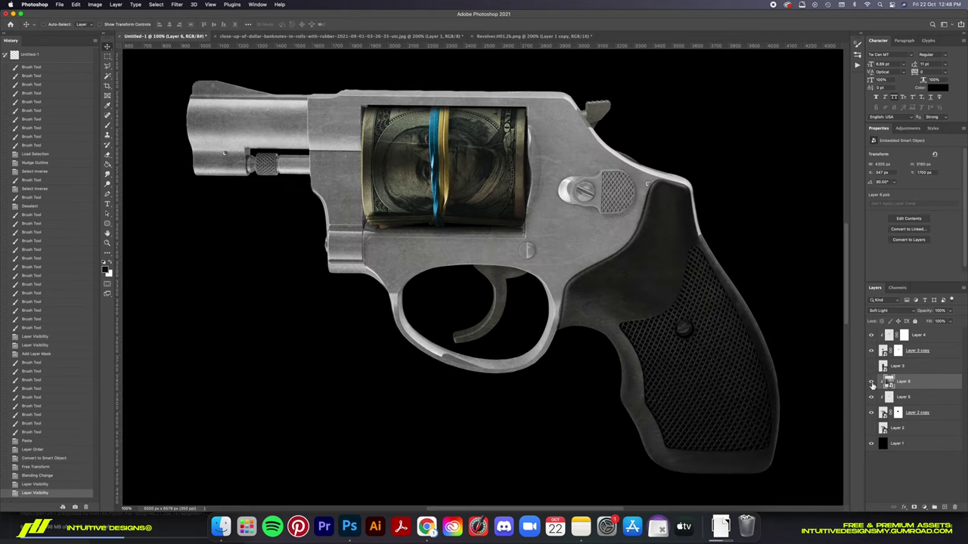
Scale the texture down over the revolver, then select Layer 2 copy.
{"action": "key", "text": "ctrl+t"}
{"action": "key", "text": "ctrl+0"}
{"action": "left_click_drag", "start_coordinate": [627, 166], "coordinate": [596, 194]}
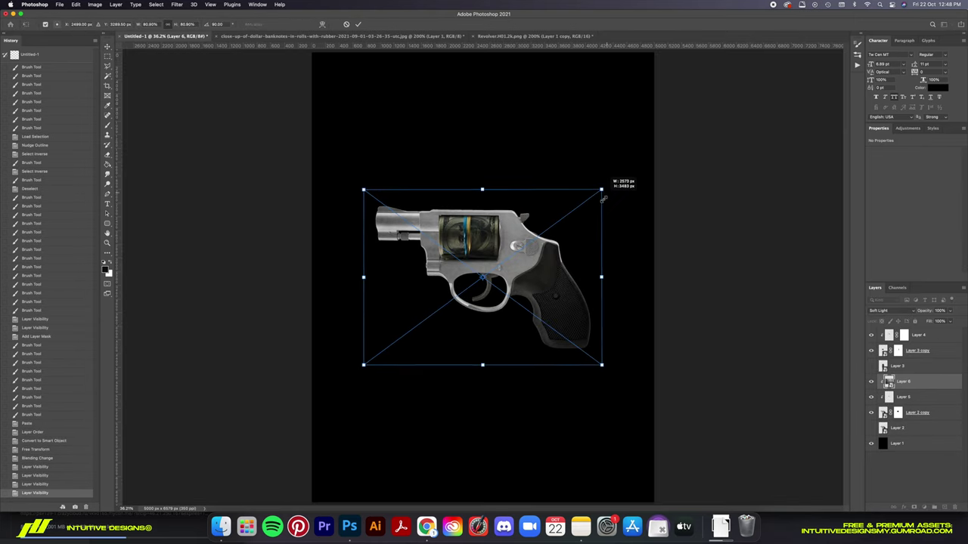
{"action": "key", "text": "Return"}
{"action": "key", "text": "ctrl+1"}
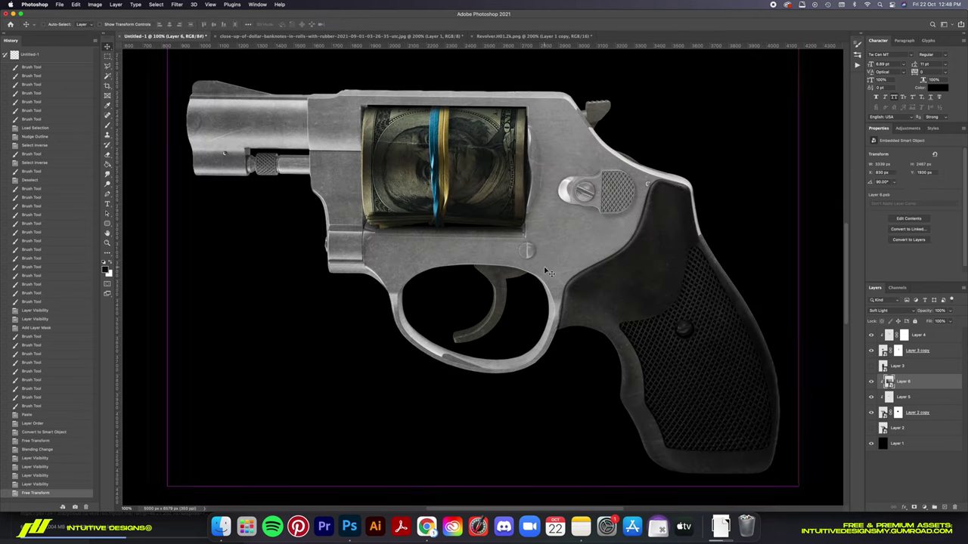
{"action": "left_click", "coordinate": [917, 413]}
{"action": "left_click", "coordinate": [95, 5]}
Apply Curves to the revolver: brighter highlights, darker midtones, slightly lifted shadows.
{"action": "left_click", "coordinate": [204, 44]}
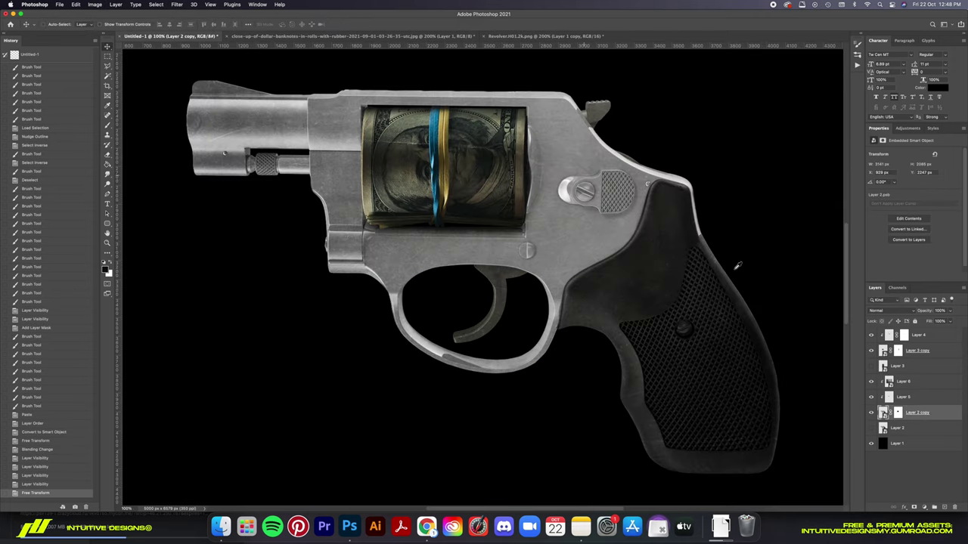
{"action": "left_click_drag", "start_coordinate": [875, 255], "coordinate": [747, 192]}
{"action": "left_click_drag", "start_coordinate": [636, 317], "coordinate": [688, 245]}
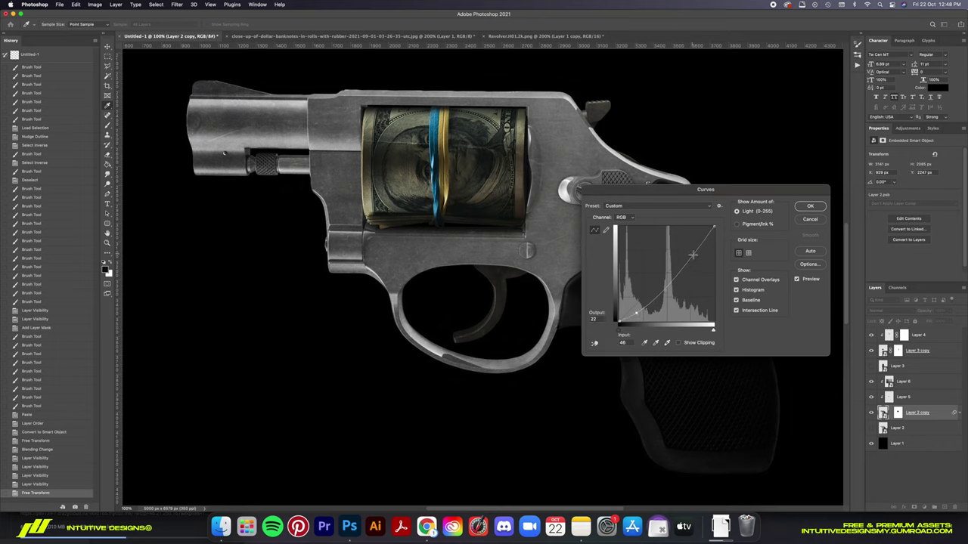
{"action": "left_click_drag", "start_coordinate": [666, 282], "coordinate": [667, 299]}
{"action": "left_click_drag", "start_coordinate": [690, 250], "coordinate": [692, 246]}
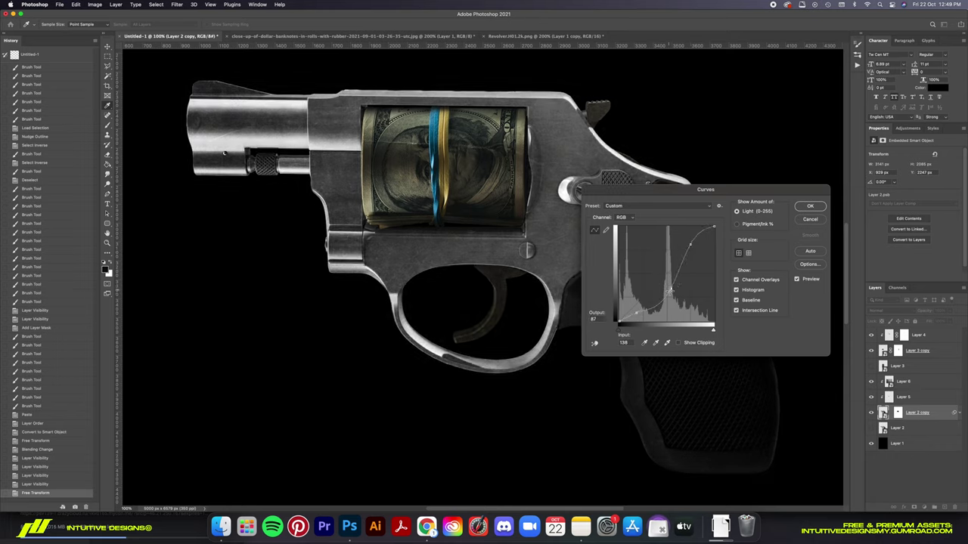
{"action": "left_click_drag", "start_coordinate": [636, 316], "coordinate": [638, 305]}
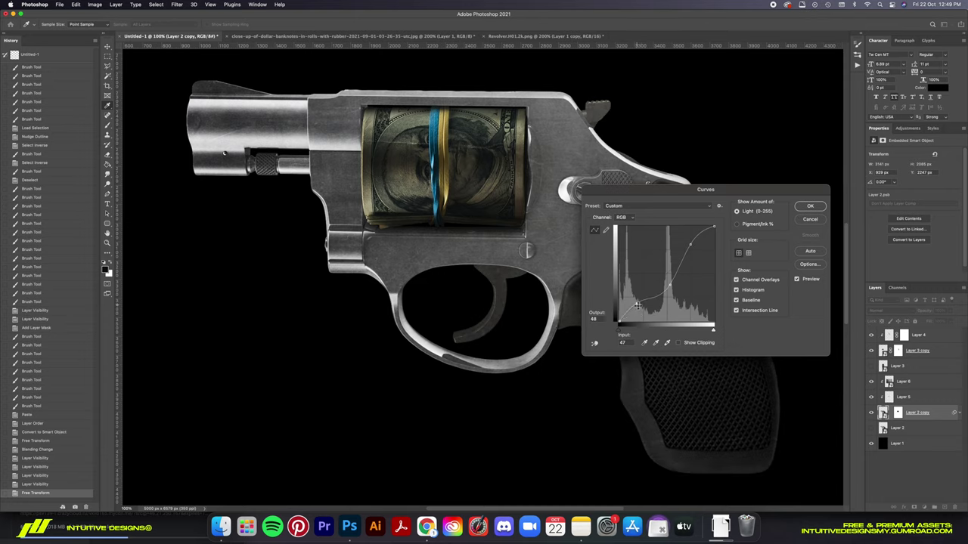
{"action": "left_click", "coordinate": [809, 279]}
{"action": "left_click", "coordinate": [809, 279]}
{"action": "left_click", "coordinate": [809, 206]}
Apply Curves to Layer 3 copy with a highlight point and a shadow point for punchier contrast.
{"action": "scroll", "coordinate": [697, 224], "scroll_direction": "down", "scroll_amount": 3}
{"action": "scroll", "coordinate": [697, 223], "scroll_direction": "up", "scroll_amount": 3}
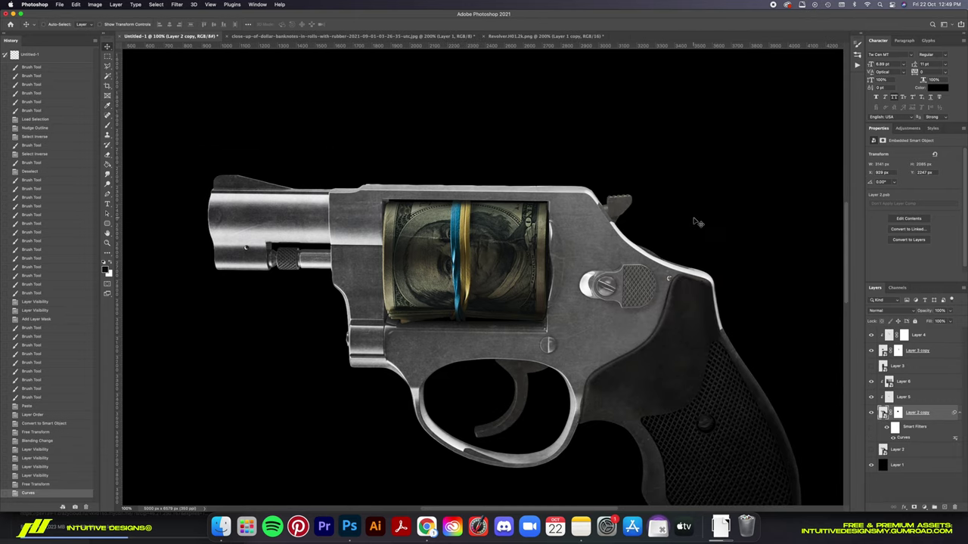
{"action": "left_click", "coordinate": [917, 351]}
{"action": "left_click", "coordinate": [95, 5]}
{"action": "left_click", "coordinate": [198, 48]}
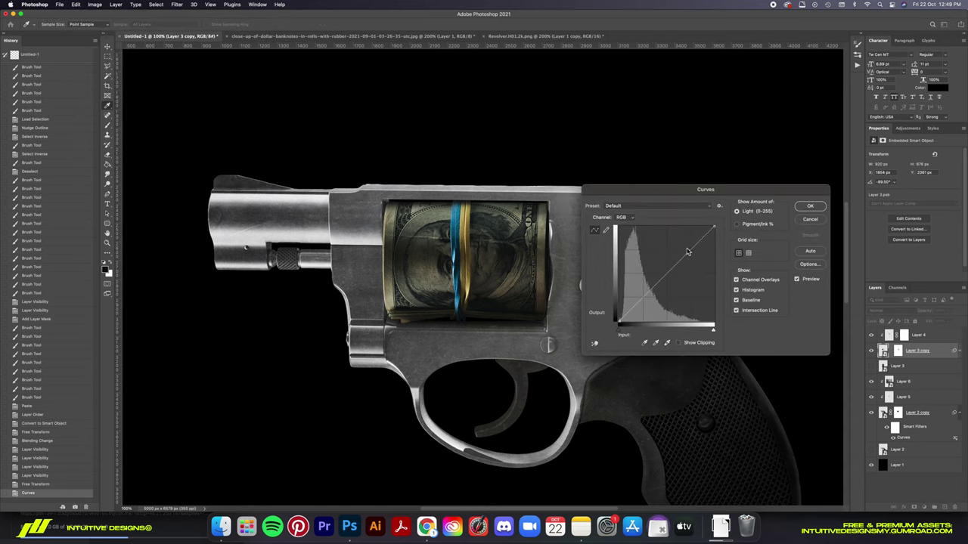
{"action": "left_click", "coordinate": [683, 250]}
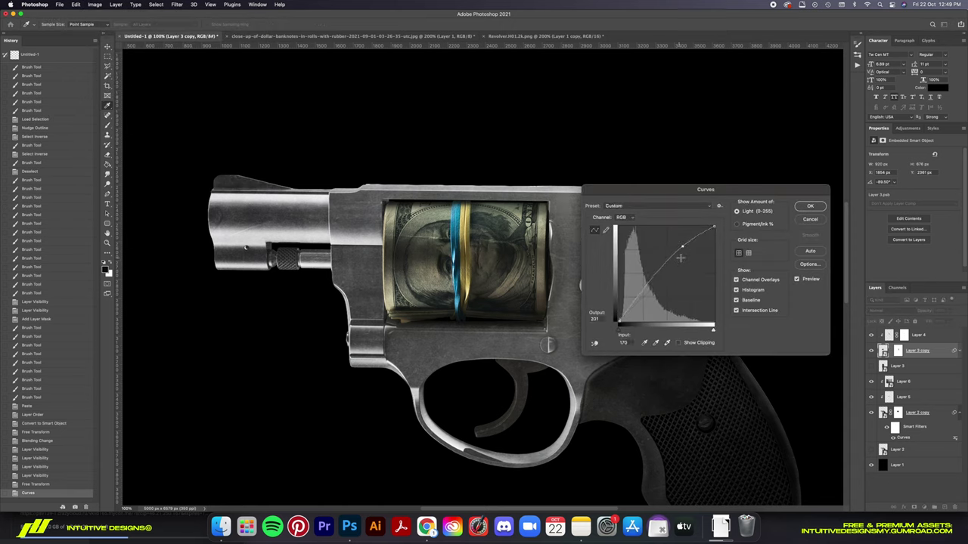
{"action": "left_click", "coordinate": [637, 300]}
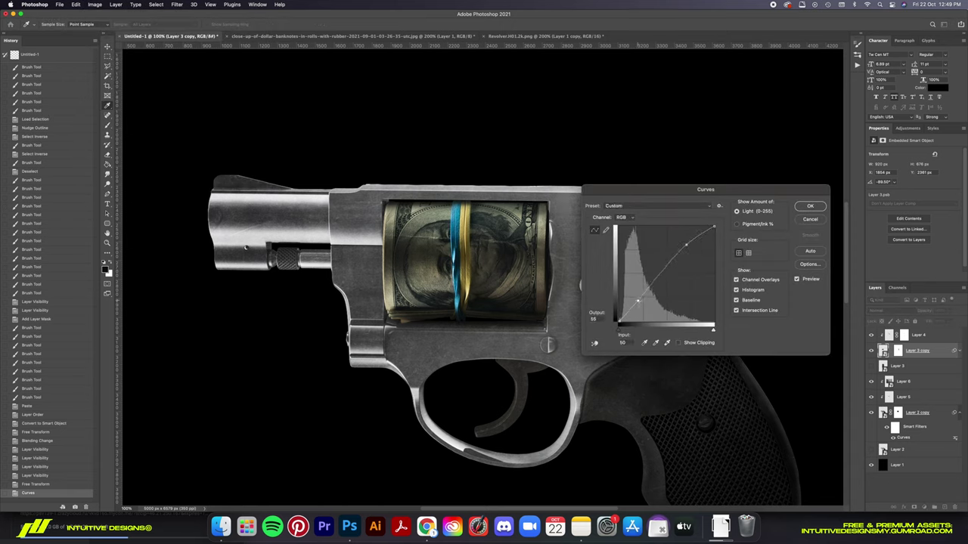
{"action": "left_click", "coordinate": [810, 205]}
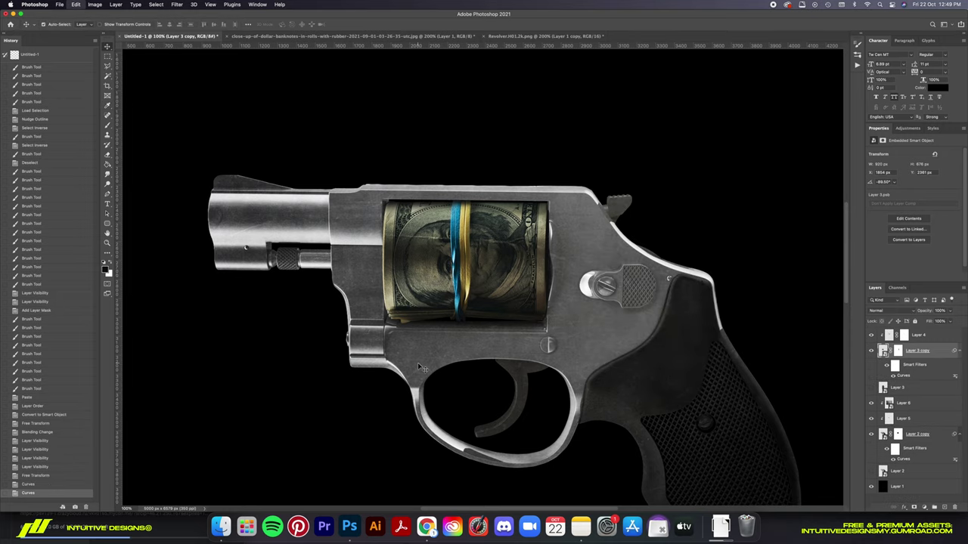
Rasterize texture Layer 6.
{"action": "left_click", "coordinate": [67, 494]}
{"action": "left_click_drag", "start_coordinate": [529, 372], "coordinate": [597, 338]}
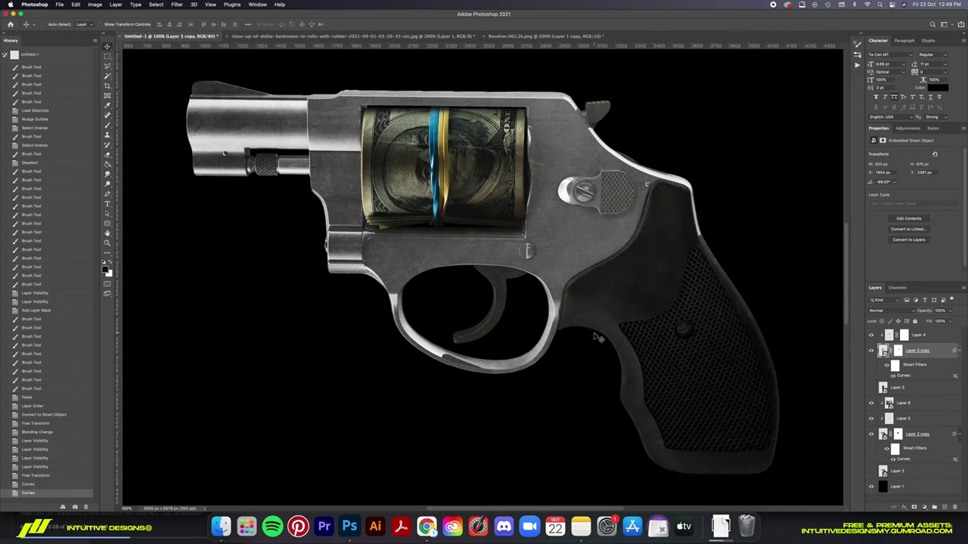
{"action": "right_click", "coordinate": [904, 403]}
{"action": "left_click", "coordinate": [855, 285]}
Brighten Layer 6 with Curves by raising its highlights, then compare.
{"action": "left_click", "coordinate": [94, 4]}
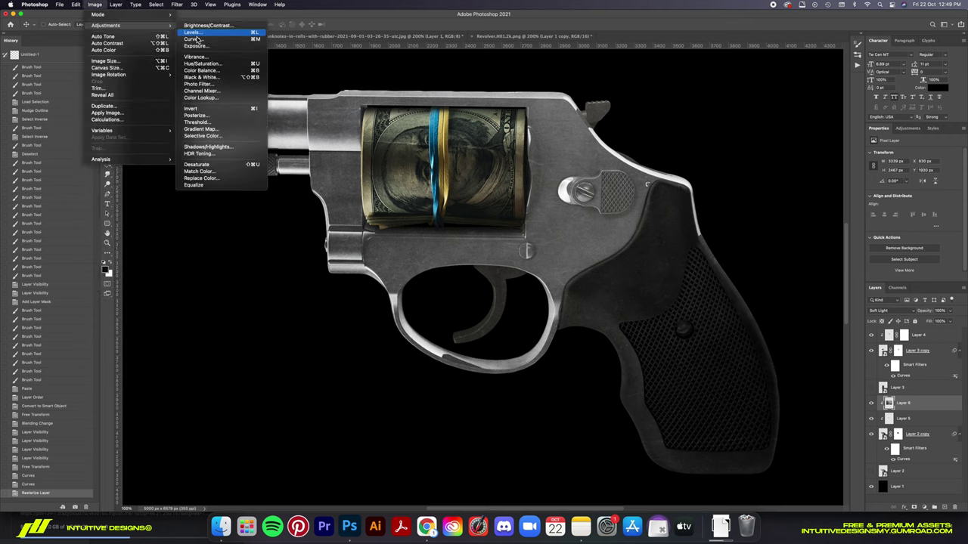
{"action": "left_click", "coordinate": [205, 41]}
{"action": "left_click_drag", "start_coordinate": [749, 261], "coordinate": [751, 262]}
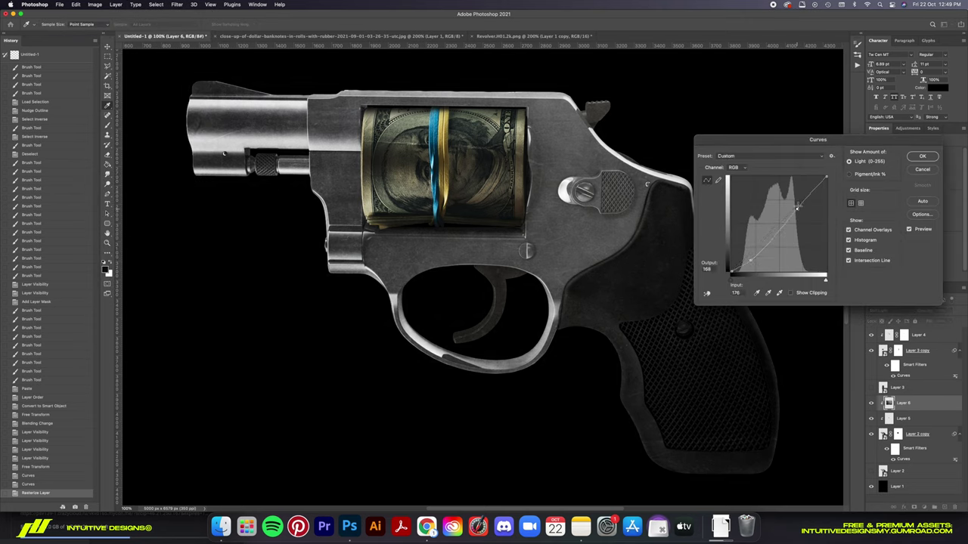
{"action": "left_click_drag", "start_coordinate": [797, 206], "coordinate": [797, 200]}
{"action": "left_click", "coordinate": [922, 157]}
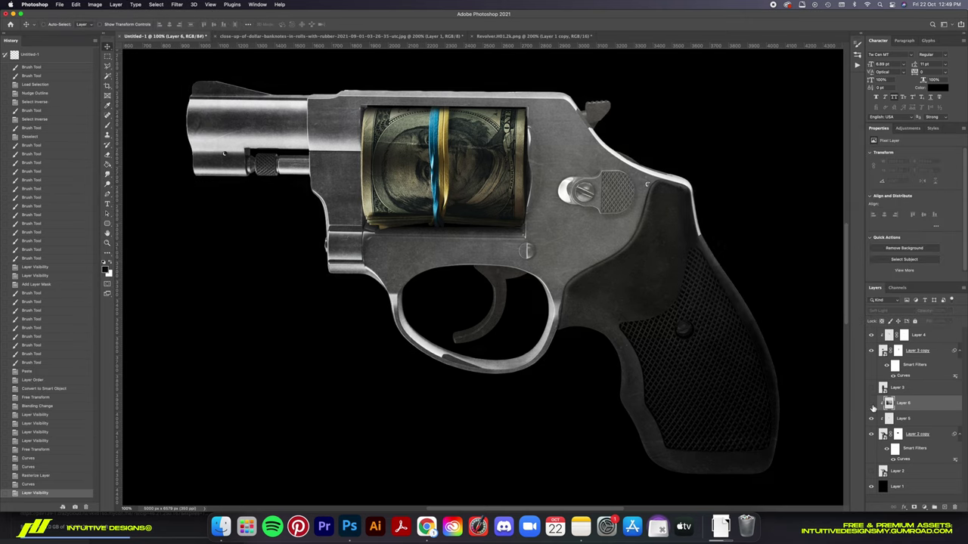
{"action": "left_click", "coordinate": [871, 403]}
{"action": "left_click", "coordinate": [871, 403]}
Lighten the revolver grip with the Dodge tool, undoing and redoing the strokes.
{"action": "key", "text": "o"}
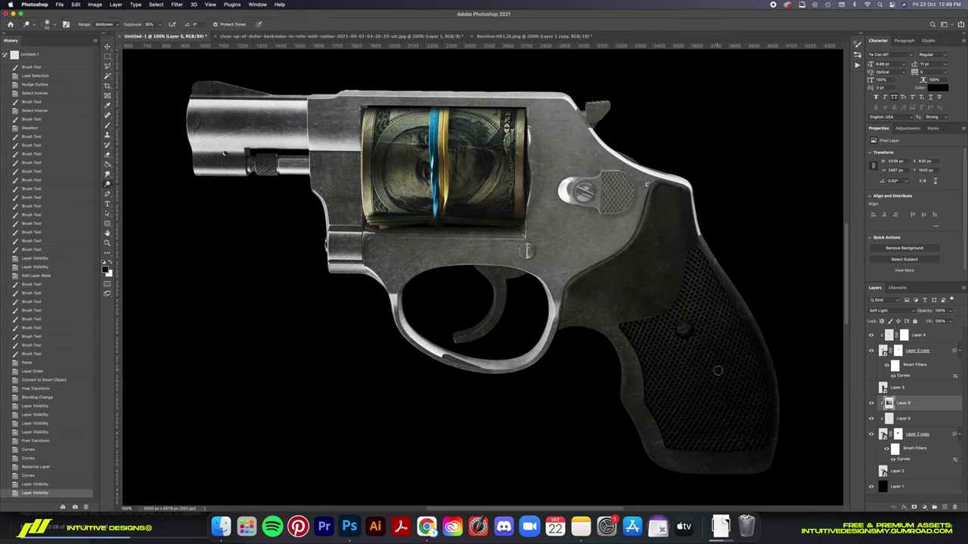
{"action": "left_click", "coordinate": [718, 371]}
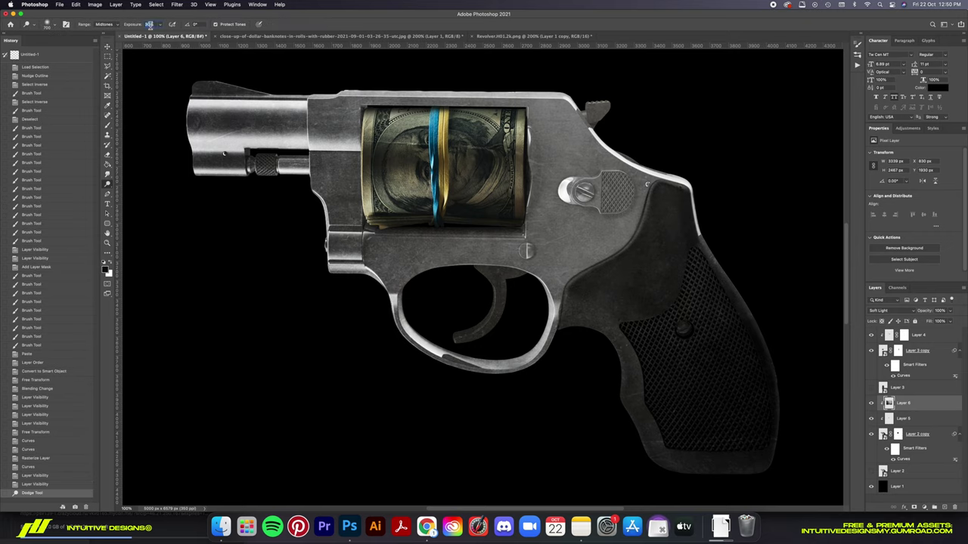
{"action": "type", "text": "7"}
{"action": "key", "text": "Return"}
{"action": "mouse_move", "coordinate": [642, 424]}
{"action": "left_mouse_down"}
{"action": "mouse_move", "coordinate": [746, 356]}
{"action": "mouse_move", "coordinate": [644, 443]}
{"action": "mouse_move", "coordinate": [735, 389]}
{"action": "mouse_move", "coordinate": [636, 457]}
{"action": "mouse_move", "coordinate": [779, 341]}
{"action": "mouse_move", "coordinate": [763, 437]}
{"action": "mouse_move", "coordinate": [740, 234]}
{"action": "mouse_move", "coordinate": [724, 268]}
{"action": "left_mouse_up"}
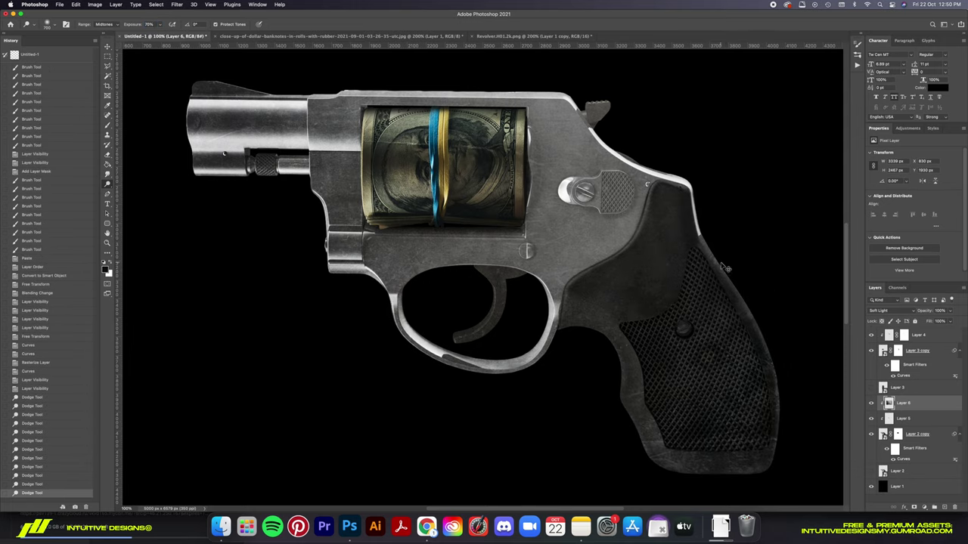
{"action": "key", "text": "ctrl+0"}
{"action": "left_click", "coordinate": [43, 389]}
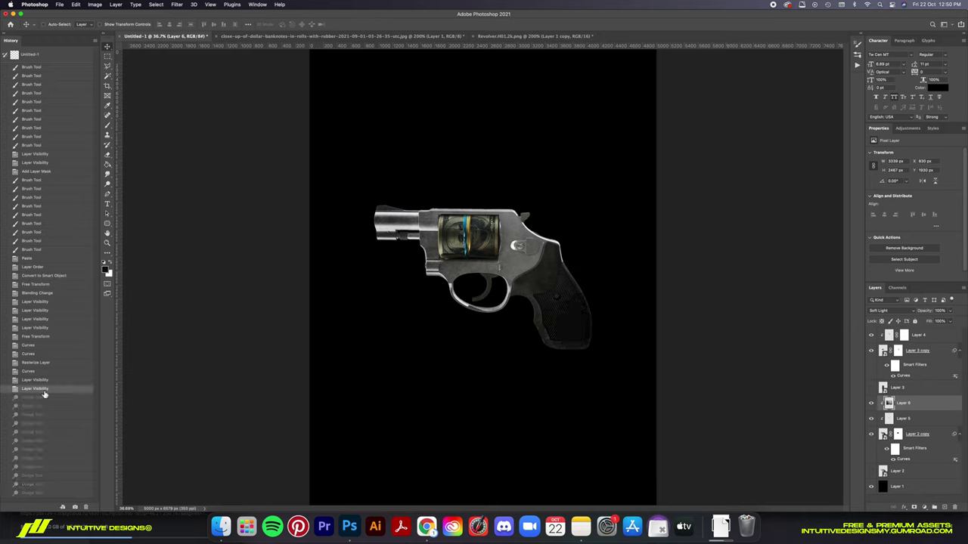
{"action": "key", "text": "o"}
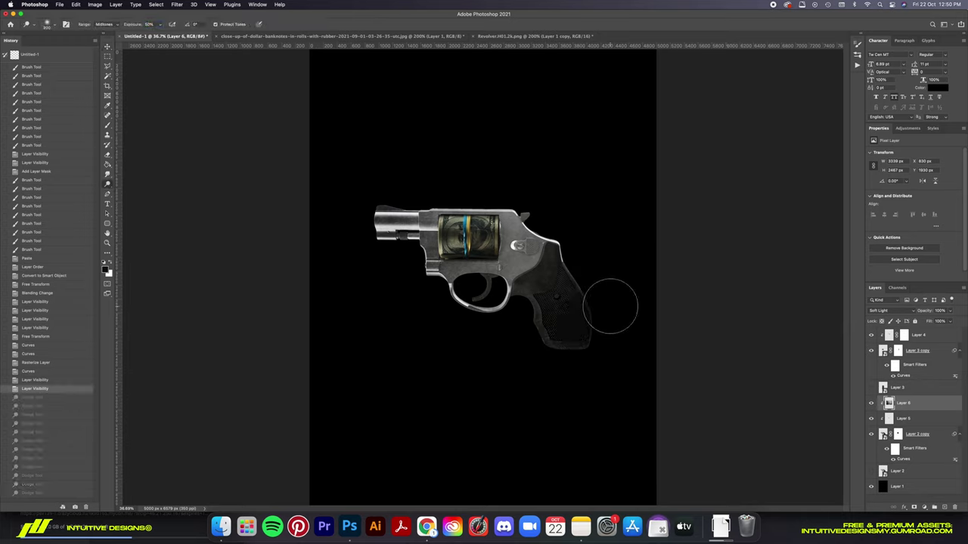
{"action": "mouse_move", "coordinate": [575, 333]}
{"action": "left_mouse_down"}
{"action": "mouse_move", "coordinate": [608, 302]}
{"action": "mouse_move", "coordinate": [598, 310]}
{"action": "left_mouse_up"}
Dodge the grip again with the range set to Shadows, checking it at fit and 100% zoom.
{"action": "left_click", "coordinate": [106, 24]}
{"action": "left_click_drag", "start_coordinate": [552, 341], "coordinate": [597, 302]}
{"action": "mouse_move", "coordinate": [597, 302]}
{"action": "left_mouse_down"}
{"action": "mouse_move", "coordinate": [572, 313]}
{"action": "mouse_move", "coordinate": [620, 307]}
{"action": "mouse_move", "coordinate": [606, 393]}
{"action": "left_mouse_up"}
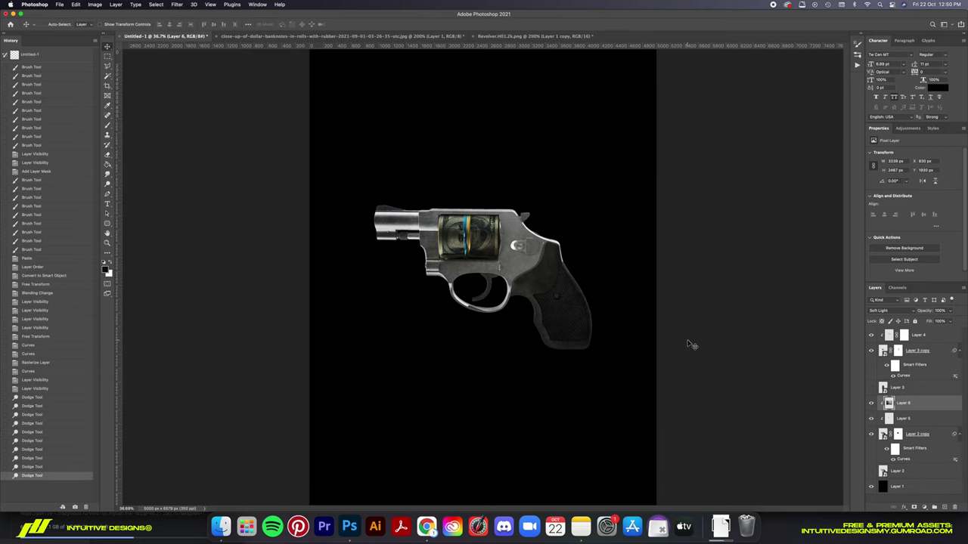
{"action": "key", "text": "ctrl+1"}
{"action": "key", "text": "ctrl+0"}
{"action": "key", "text": "ctrl+1"}
{"action": "key", "text": "ctrl+0"}
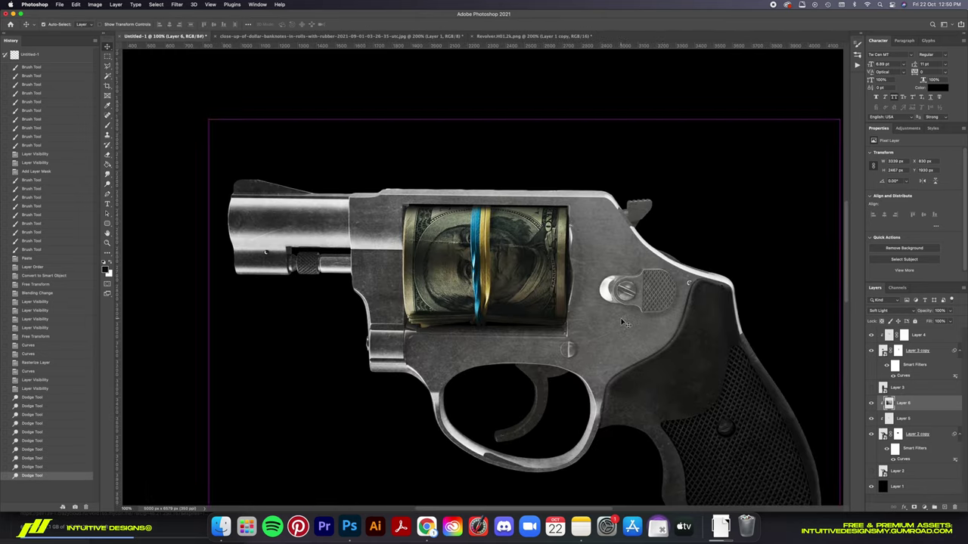
{"action": "key", "text": "ctrl+1"}
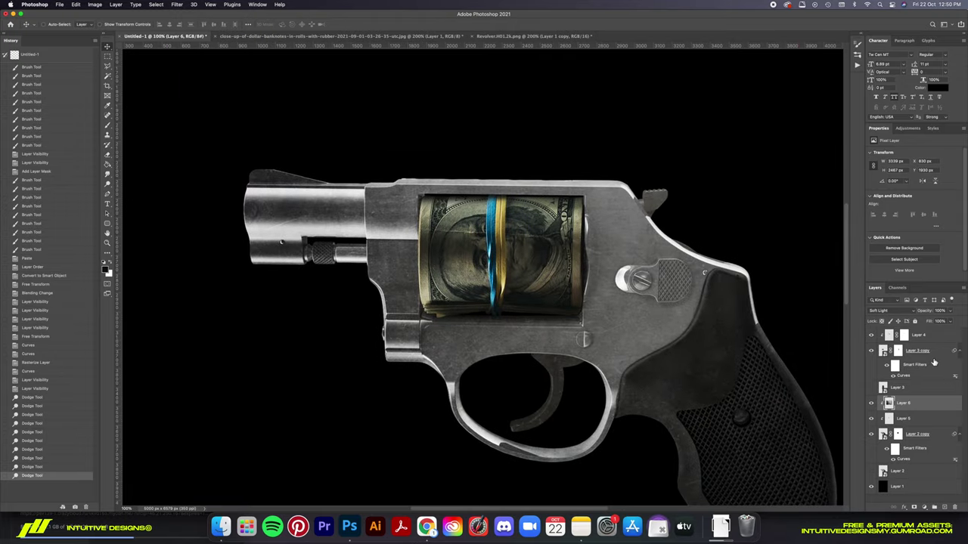
Nudge Layer 4 and Layer 3 copy up two steps with the arrow key.
{"action": "left_click", "coordinate": [931, 355]}
{"action": "left_click", "coordinate": [927, 339], "text": "shift"}
{"action": "key", "text": "Up"}
{"action": "key", "text": "Up"}
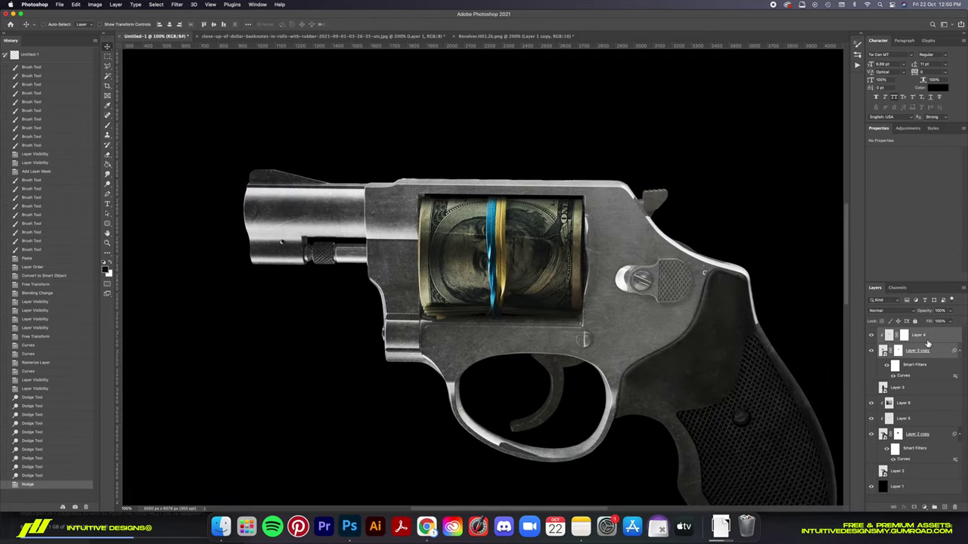
{"action": "key", "text": "Up"}
{"action": "key", "text": "Up"}
{"action": "key", "text": "Up"}
Paint white on Layer 3 copy's mask with a smaller brush to reveal the roll's top edge.
{"action": "key", "text": "ctrl+plus"}
{"action": "key", "text": "ctrl+plus"}
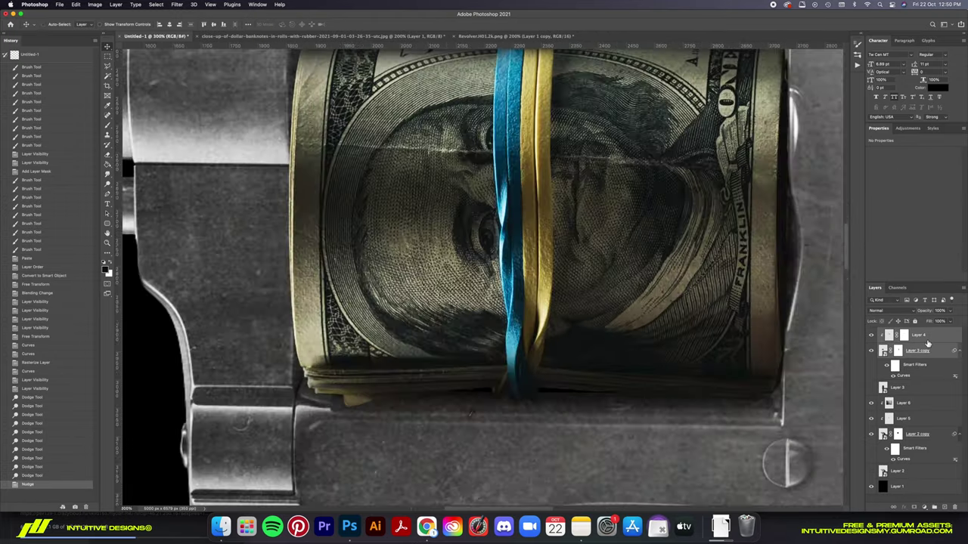
{"action": "key", "text": "ctrl+minus"}
{"action": "left_click", "coordinate": [897, 351]}
{"action": "key", "text": "b"}
{"action": "right_click", "coordinate": [541, 258]}
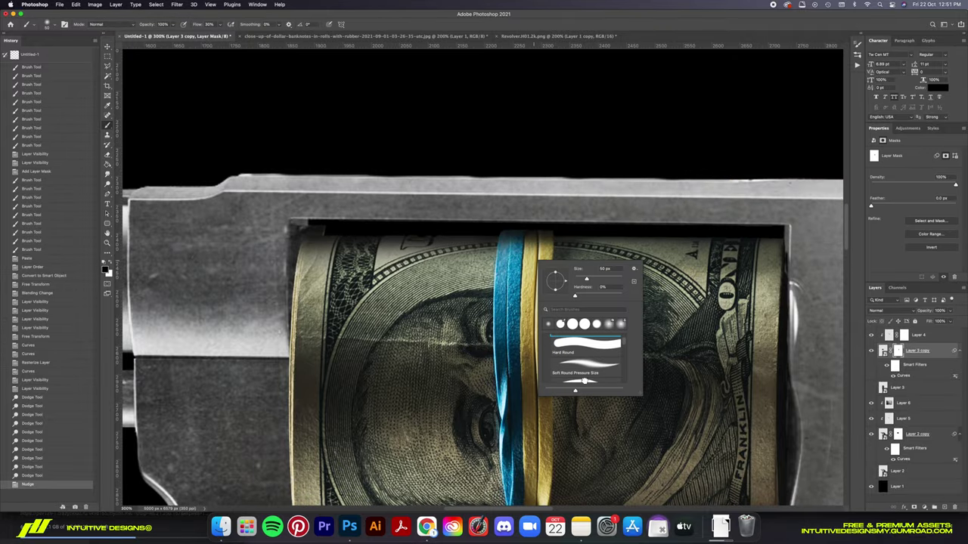
{"action": "key", "text": "Escape"}
{"action": "key", "text": "shift+0"}
{"action": "key", "text": "x"}
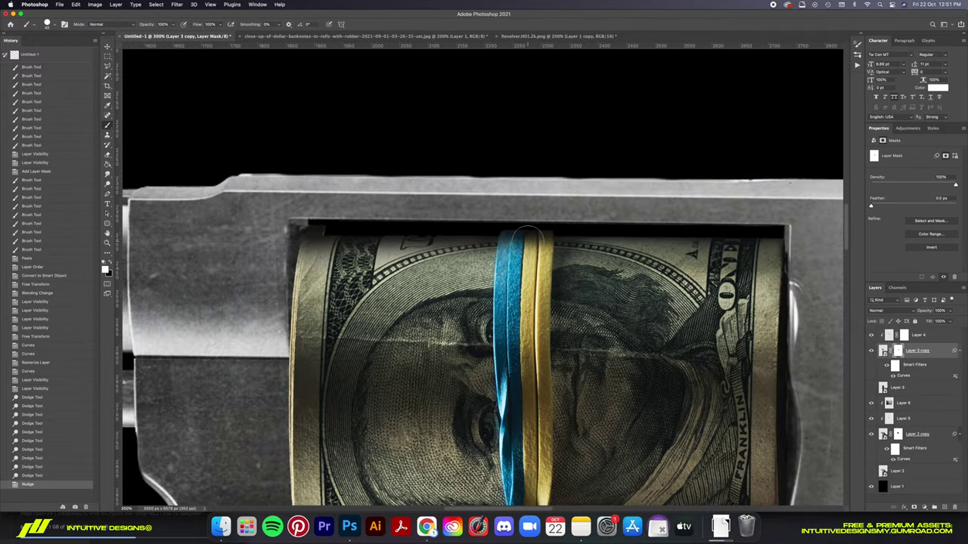
{"action": "key", "text": "bracketleft"}
{"action": "key", "text": "bracketleft"}
{"action": "left_click", "coordinate": [547, 231]}
{"action": "key", "text": "x"}
Touch up the cylinder window's top-left corner on Layer 5.
{"action": "key", "text": "v"}
{"action": "left_click", "coordinate": [871, 419]}
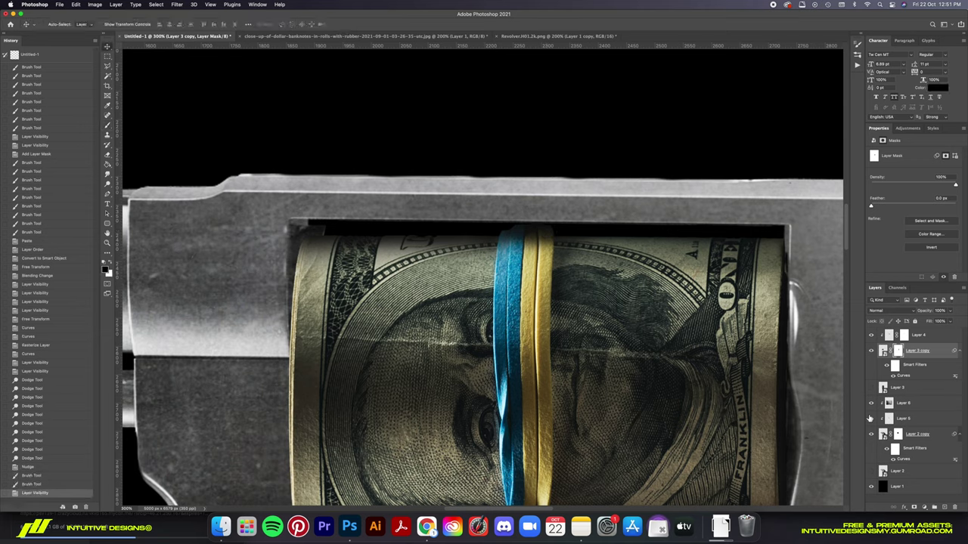
{"action": "left_click", "coordinate": [904, 418]}
{"action": "key", "text": "b"}
{"action": "left_click", "coordinate": [314, 241]}
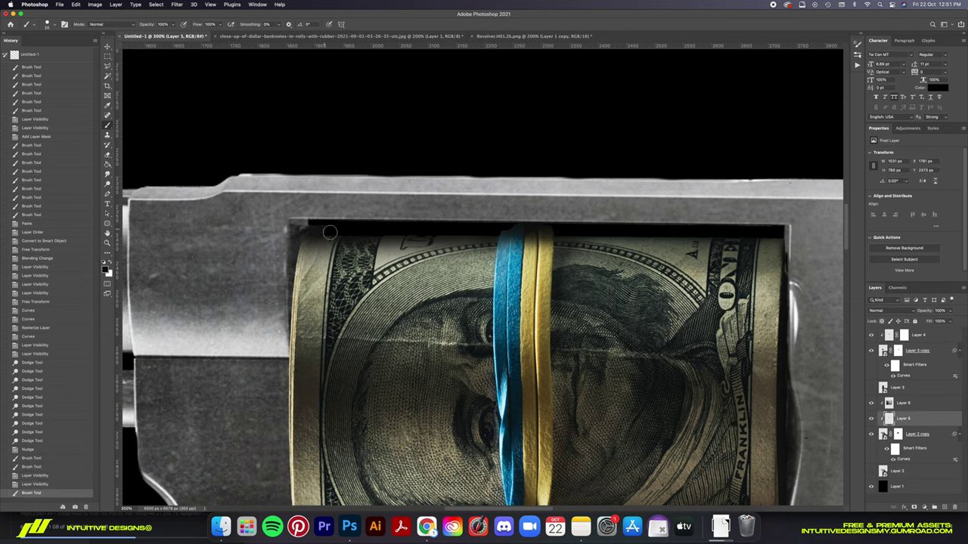
{"action": "key", "text": "v"}
{"action": "key", "text": "ctrl+0"}
Nudge Layer 4 and Layer 3 copy upward into place.
{"action": "scroll", "coordinate": [338, 233], "scroll_direction": "up", "scroll_amount": 5}
{"action": "scroll", "coordinate": [338, 232], "scroll_direction": "up", "scroll_amount": 5}
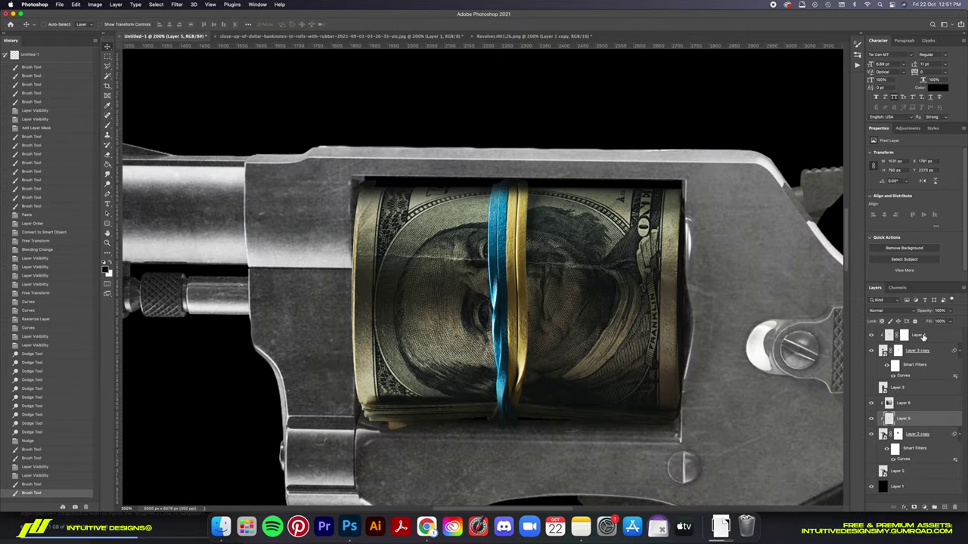
{"action": "left_click", "coordinate": [918, 335]}
{"action": "left_click", "coordinate": [917, 351], "text": "shift"}
{"action": "key", "text": "Up"}
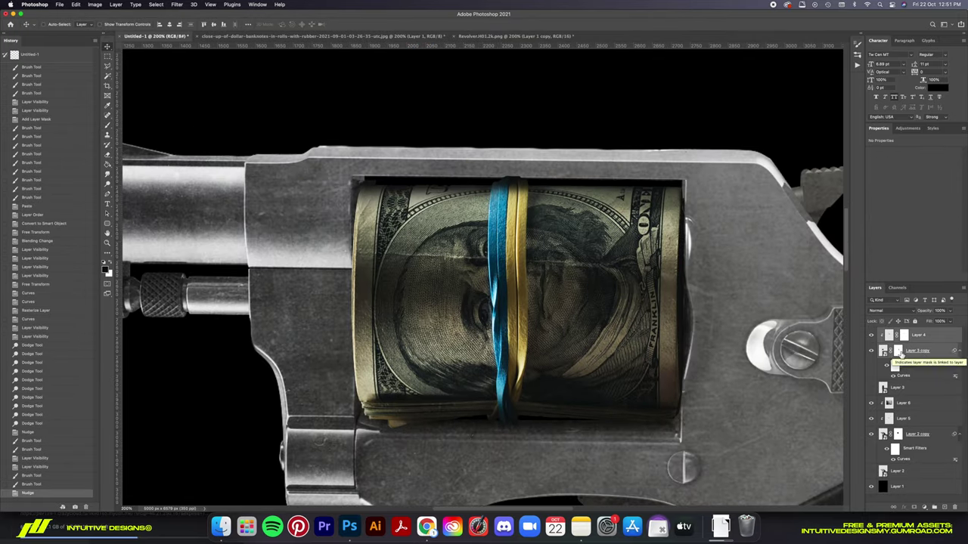
Refine the money roll's lower mask edge with a horizontal stroke on Layer 3 copy's mask.
{"action": "left_click", "coordinate": [897, 351]}
{"action": "key", "text": "b"}
{"action": "left_click_drag", "start_coordinate": [386, 430], "coordinate": [676, 429]}
{"action": "key", "text": "v"}
{"action": "key", "text": "ctrl+0"}
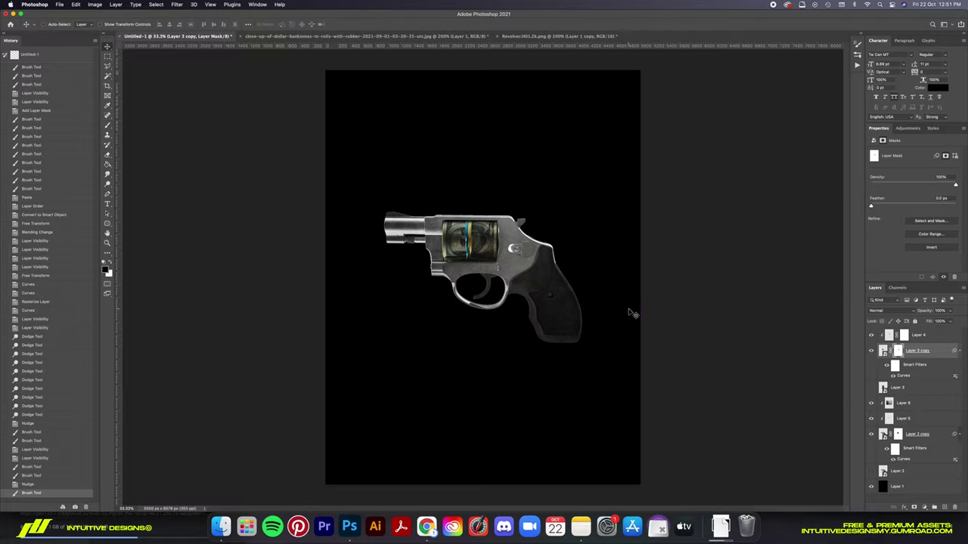
{"action": "scroll", "coordinate": [634, 314], "scroll_direction": "up", "scroll_amount": 5}
Re-edit the money roll's Curves, compare the result, and revert to before the edit.
{"action": "left_click", "coordinate": [888, 351]}
{"action": "double_click", "coordinate": [908, 378]}
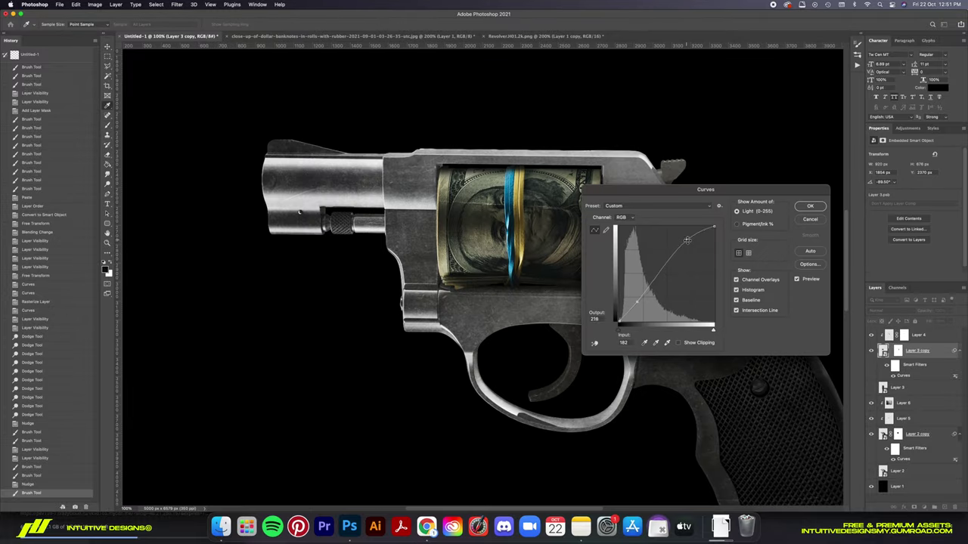
{"action": "left_click", "coordinate": [809, 206]}
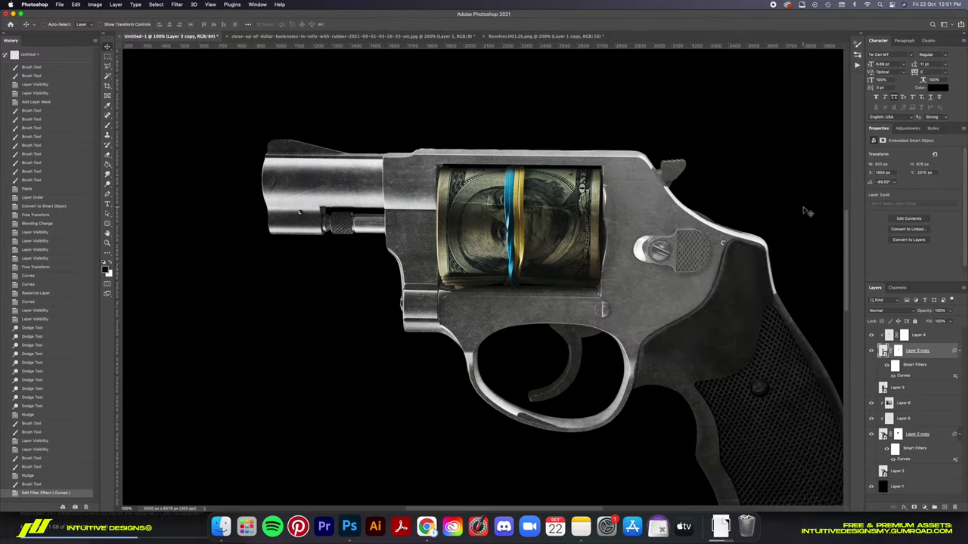
{"action": "key", "text": "ctrl+0"}
{"action": "key", "text": "ctrl+z"}
{"action": "left_click", "coordinate": [53, 493]}
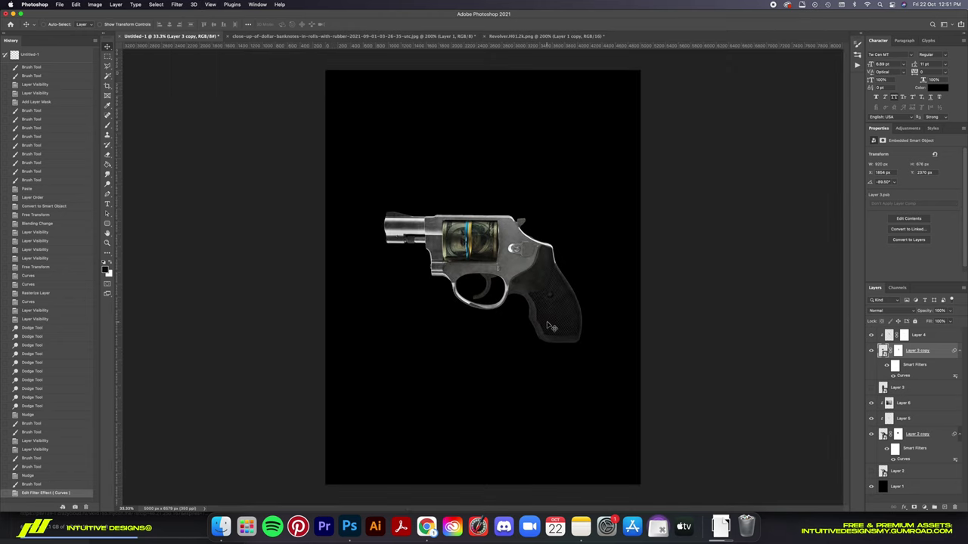
{"action": "key", "text": "ctrl+1"}
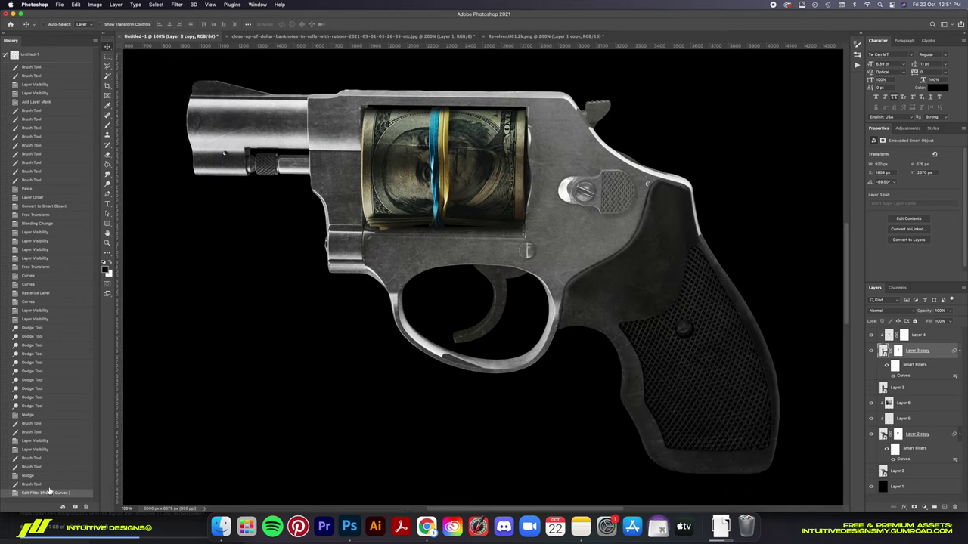
{"action": "left_click", "coordinate": [28, 485]}
Hide the original Gun group and group the two money layers as 'Money'.
{"action": "left_click", "coordinate": [912, 436]}
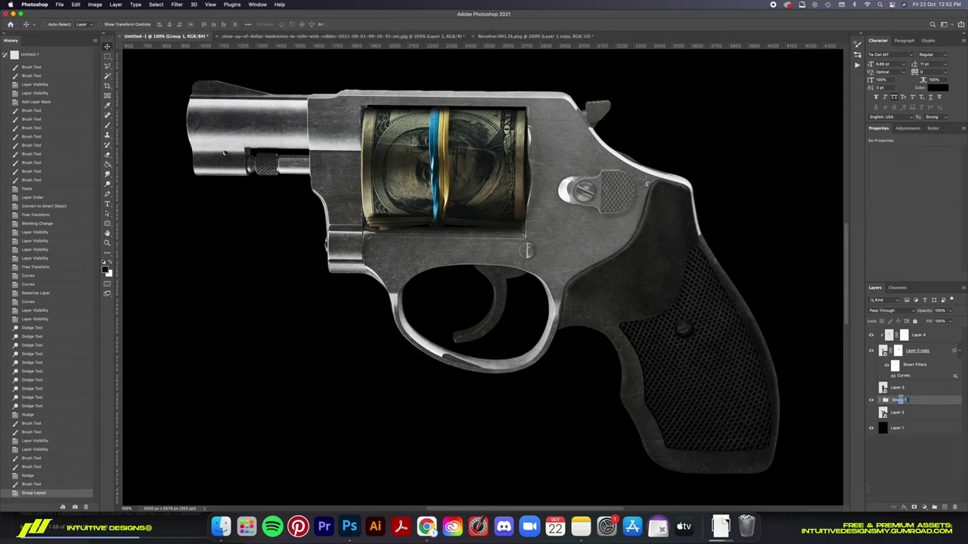
{"action": "type", "text": "Gun"}
{"action": "left_click", "coordinate": [871, 416]}
{"action": "left_click", "coordinate": [919, 351]}
{"action": "left_click", "coordinate": [918, 335], "text": "shift"}
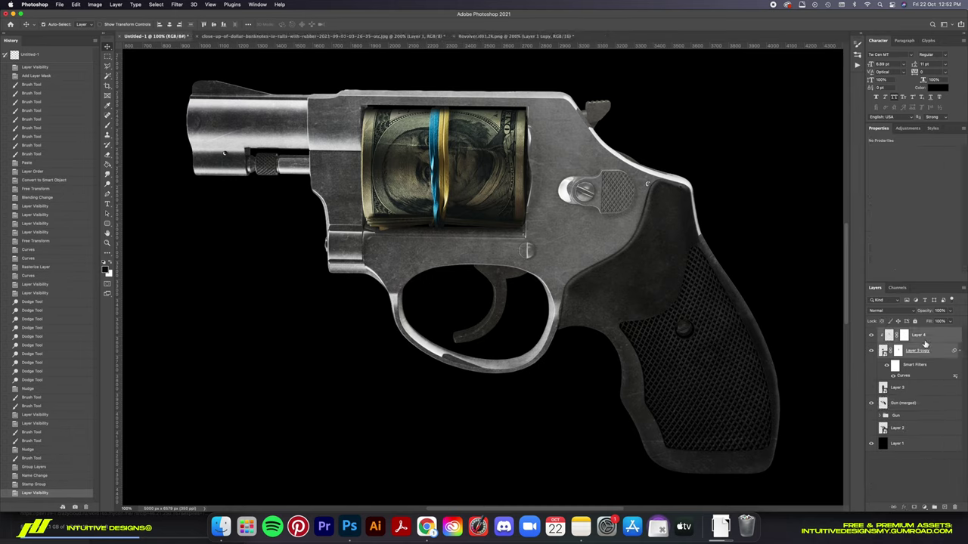
{"action": "key", "text": "ctrl+g"}
{"action": "double_click", "coordinate": [898, 333]}
{"action": "type", "text": "Money"}
Group Layer 3 and Layer 2 into a hidden 'Backup' group at the bottom.
{"action": "left_click", "coordinate": [897, 344]}
{"action": "left_click", "coordinate": [897, 385], "text": "shift"}
{"action": "key", "text": "ctrl+g"}
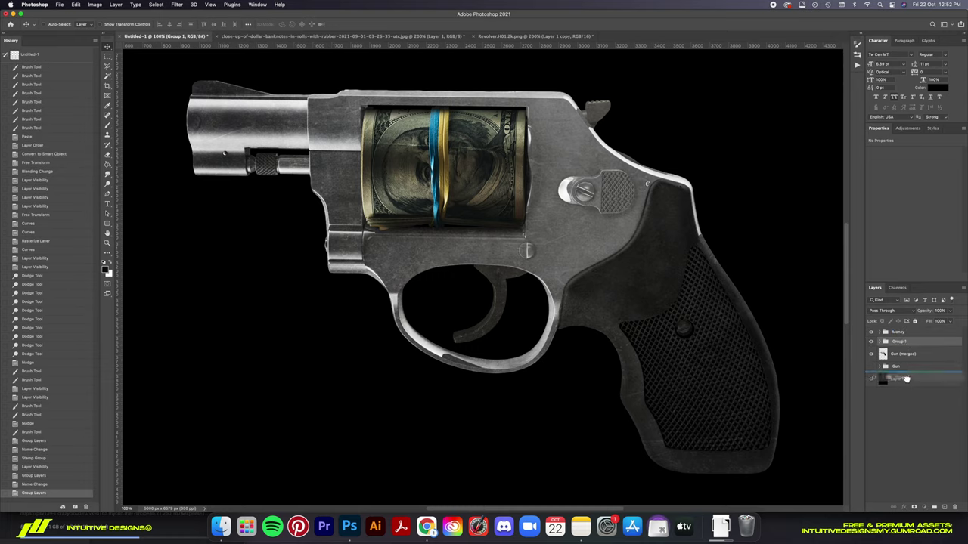
{"action": "left_click_drag", "start_coordinate": [898, 344], "coordinate": [899, 383]}
{"action": "type", "text": "Backup"}
{"action": "key", "text": "Return"}
{"action": "left_click", "coordinate": [870, 382]}
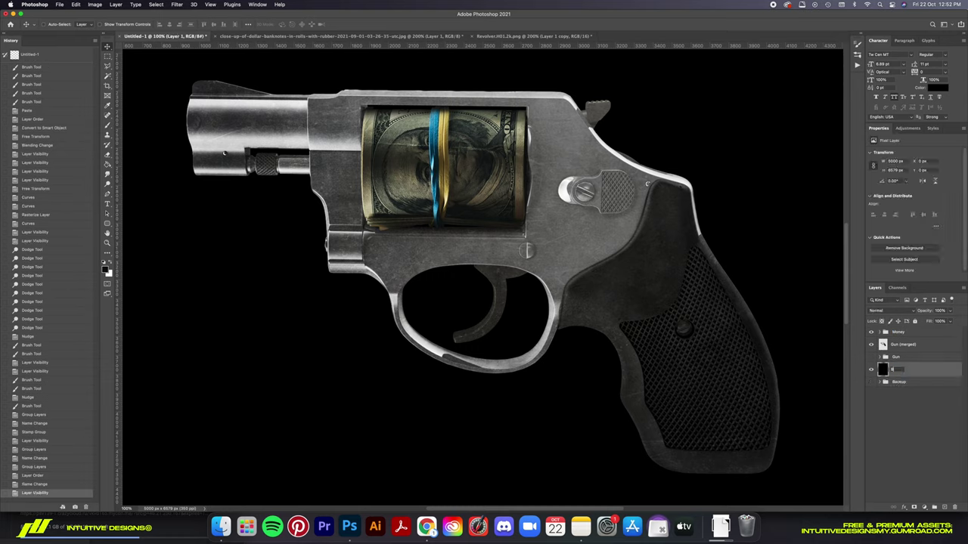
Convert the Gun (merged) layer into a smart object.
{"action": "left_click", "coordinate": [900, 344]}
{"action": "right_click", "coordinate": [907, 344]}
{"action": "left_click", "coordinate": [842, 252]}
{"action": "left_click", "coordinate": [177, 4]}
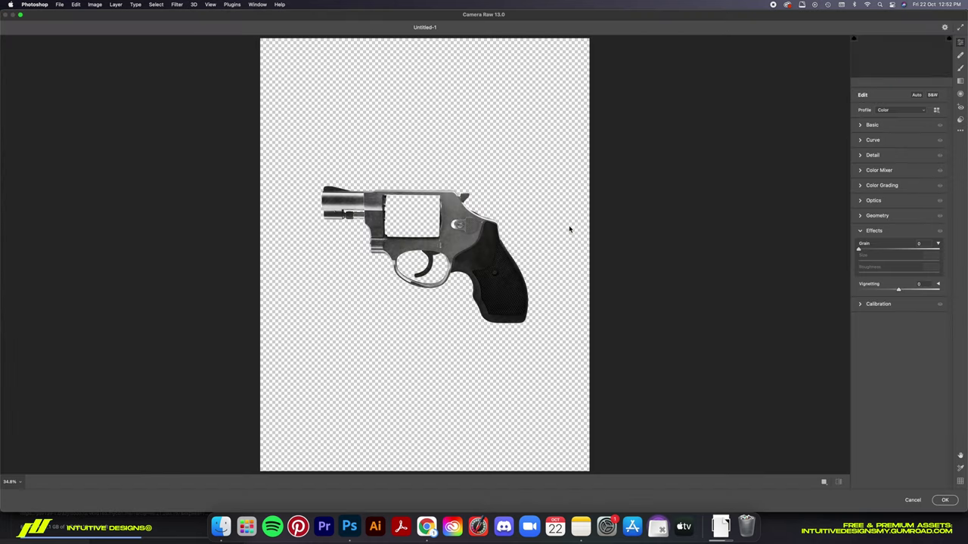
After previewing several presets, apply Camera Raw's Turquoise & Red preset to Gun (merged) with Grain 0.
{"action": "left_click", "coordinate": [960, 119]}
{"action": "left_click", "coordinate": [889, 180]}
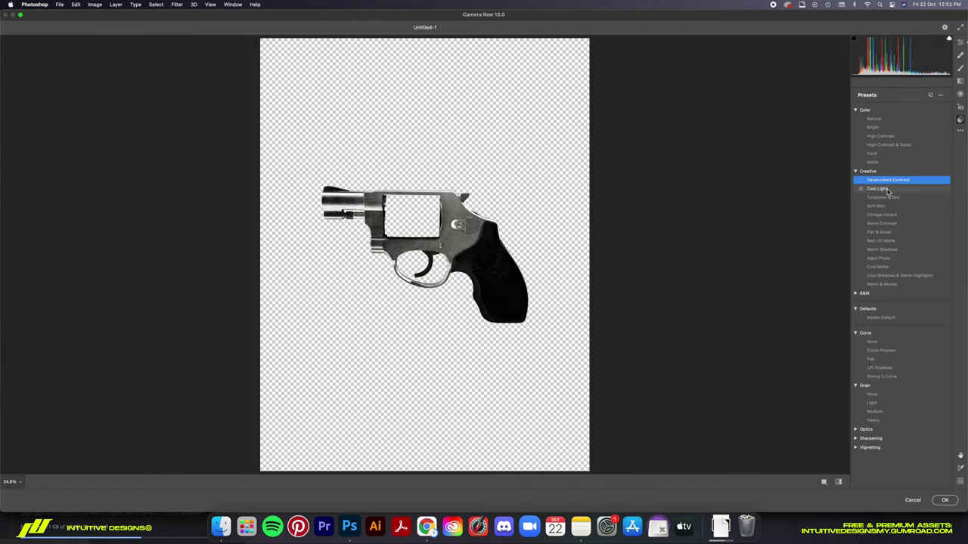
{"action": "left_click", "coordinate": [888, 197]}
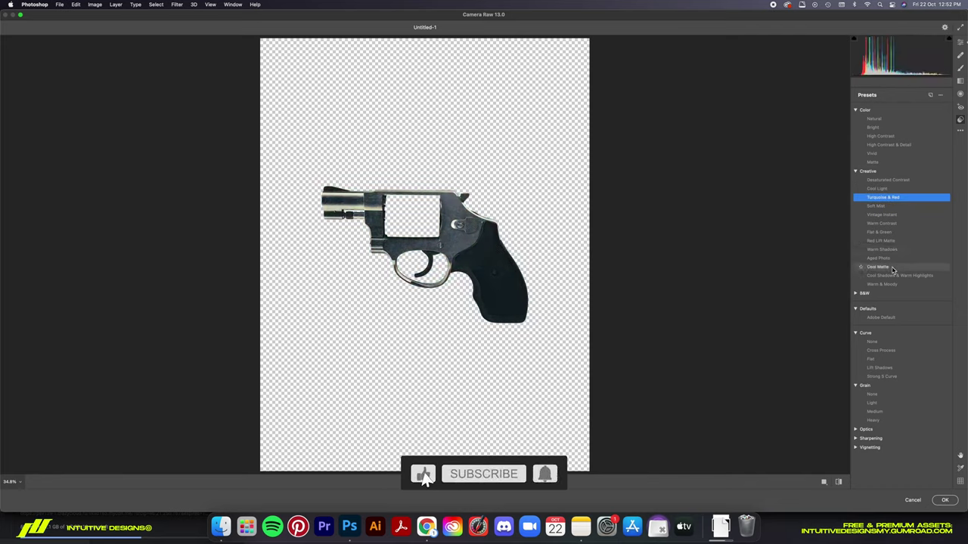
{"action": "left_click", "coordinate": [914, 181]}
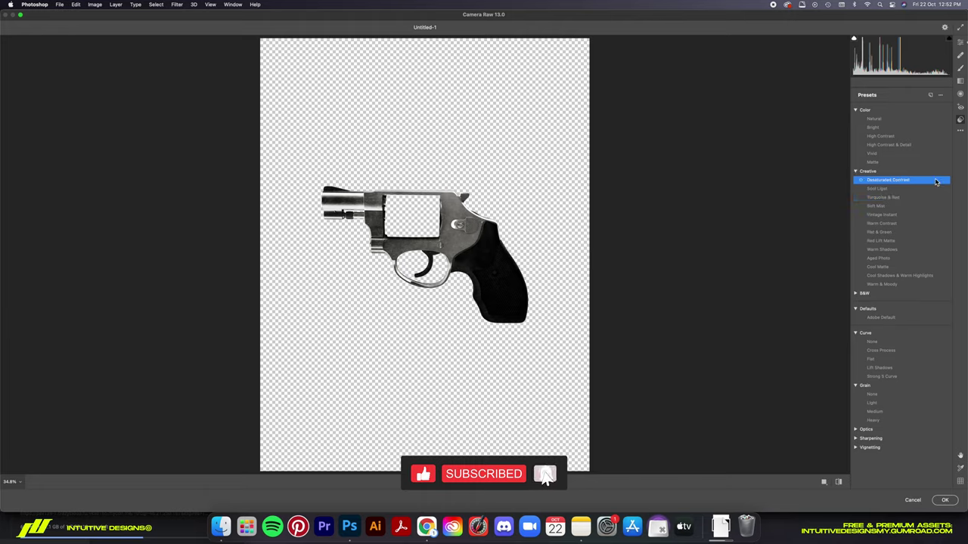
{"action": "left_click", "coordinate": [875, 119]}
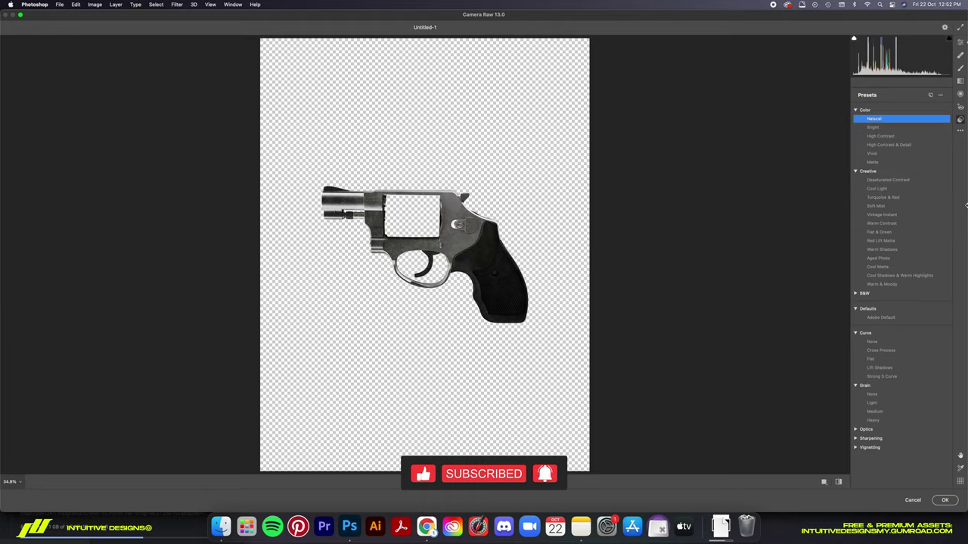
{"action": "left_click", "coordinate": [892, 197]}
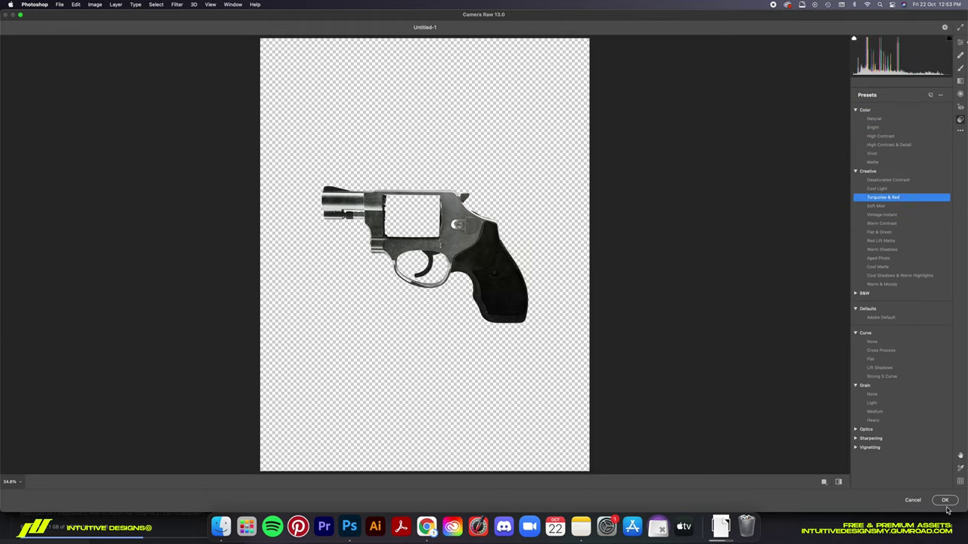
{"action": "left_click", "coordinate": [961, 44]}
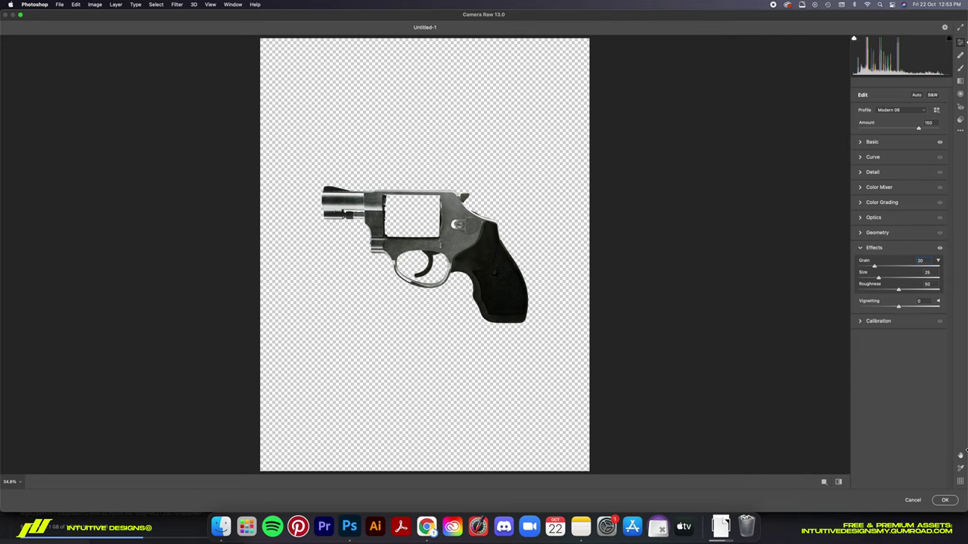
{"action": "type", "text": "0"}
{"action": "left_click", "coordinate": [947, 502]}
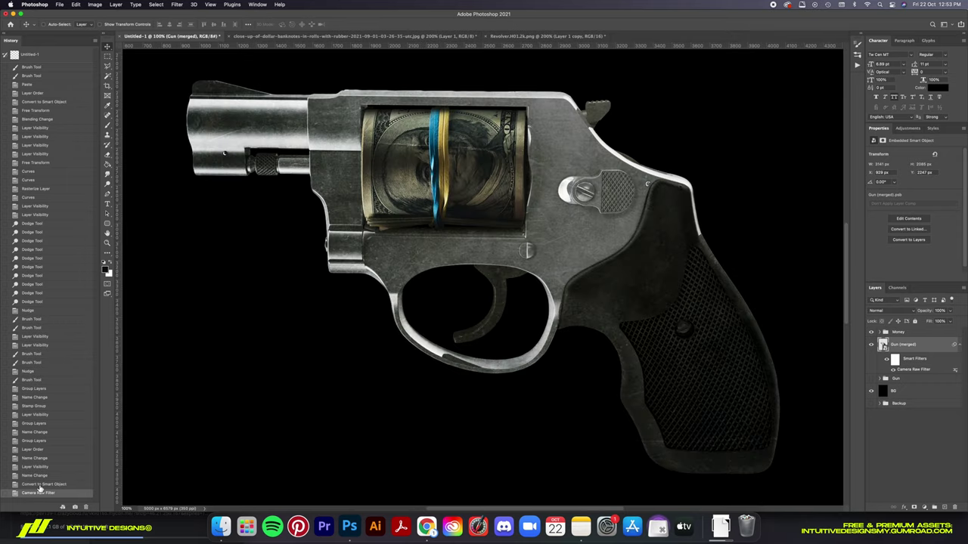
Undo the preset filter and reapply Camera Raw with Temperature −5, Tint −5, Clarity 40.
{"action": "left_click", "coordinate": [39, 486]}
{"action": "key", "text": "super+minus"}
{"action": "key", "text": "super+minus"}
{"action": "key", "text": "super+minus"}
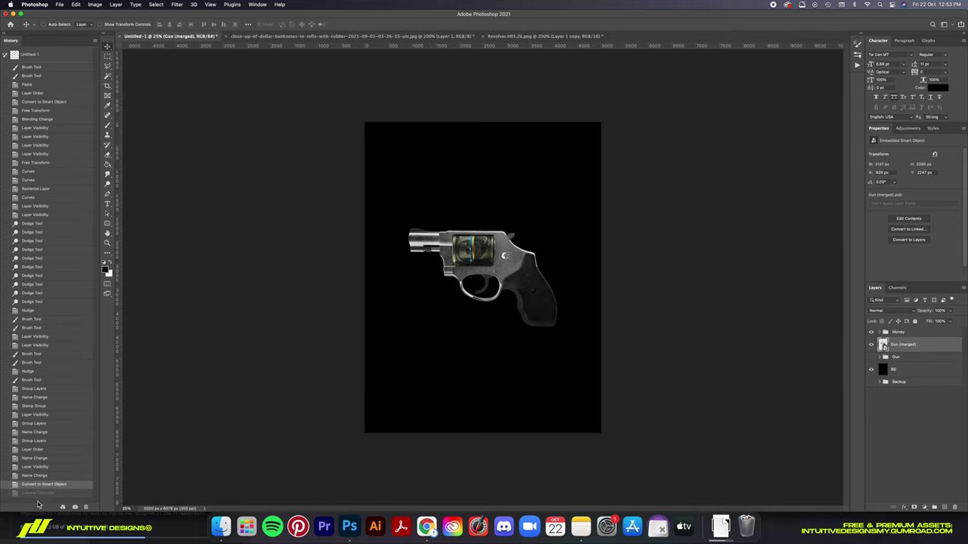
{"action": "key", "text": "super+1"}
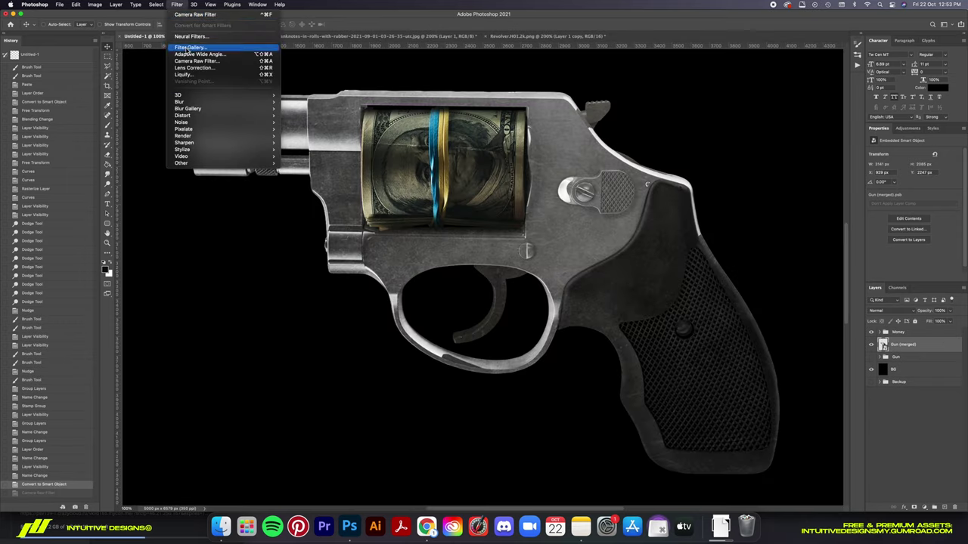
{"action": "key", "text": "shift+super+a"}
{"action": "left_click", "coordinate": [960, 119]}
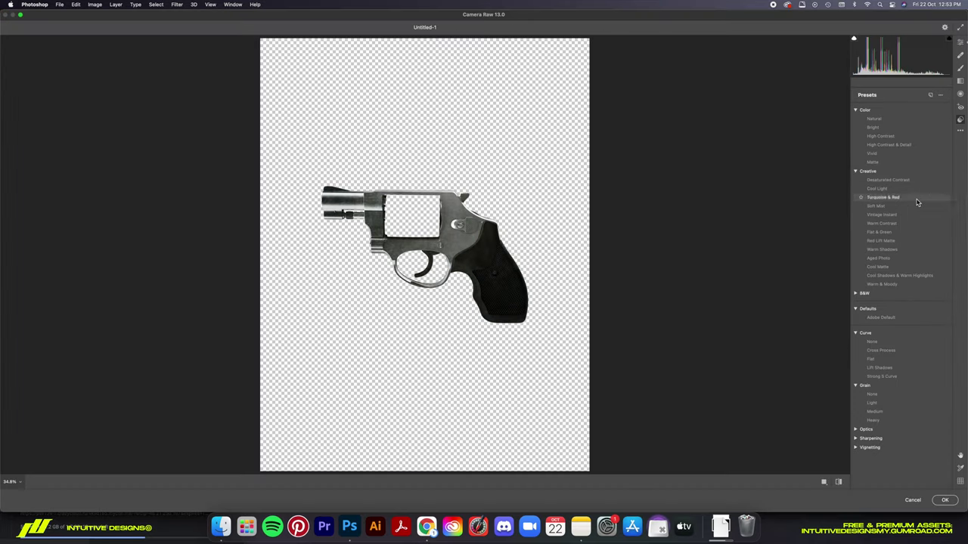
{"action": "left_click", "coordinate": [960, 43]}
{"action": "left_click", "coordinate": [865, 125]}
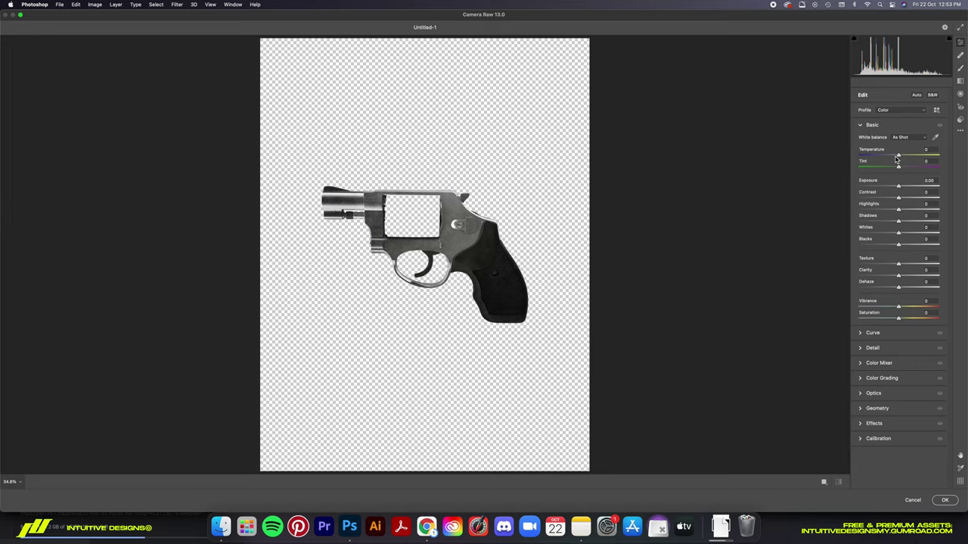
{"action": "left_click_drag", "start_coordinate": [897, 155], "coordinate": [893, 166]}
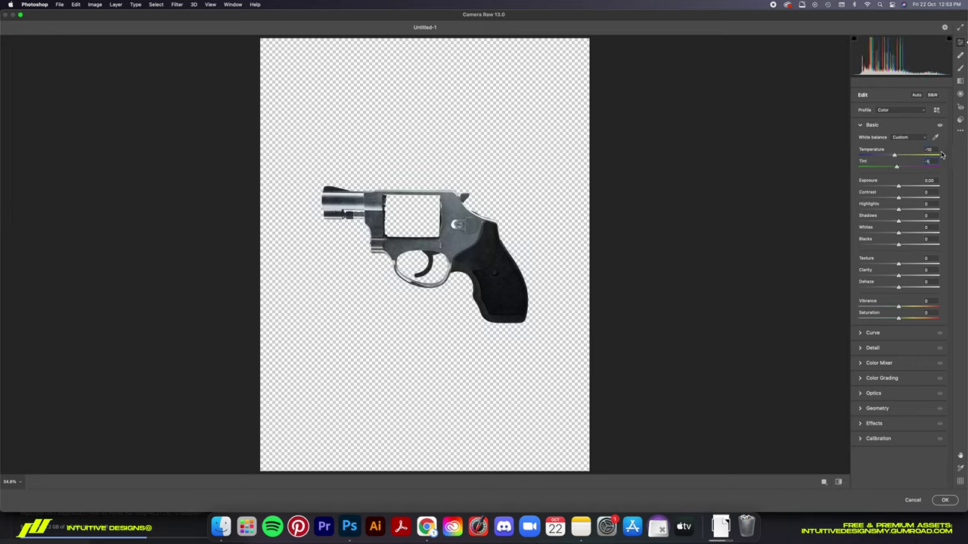
{"action": "left_click", "coordinate": [914, 276]}
{"action": "left_click_drag", "start_coordinate": [913, 277], "coordinate": [924, 276]}
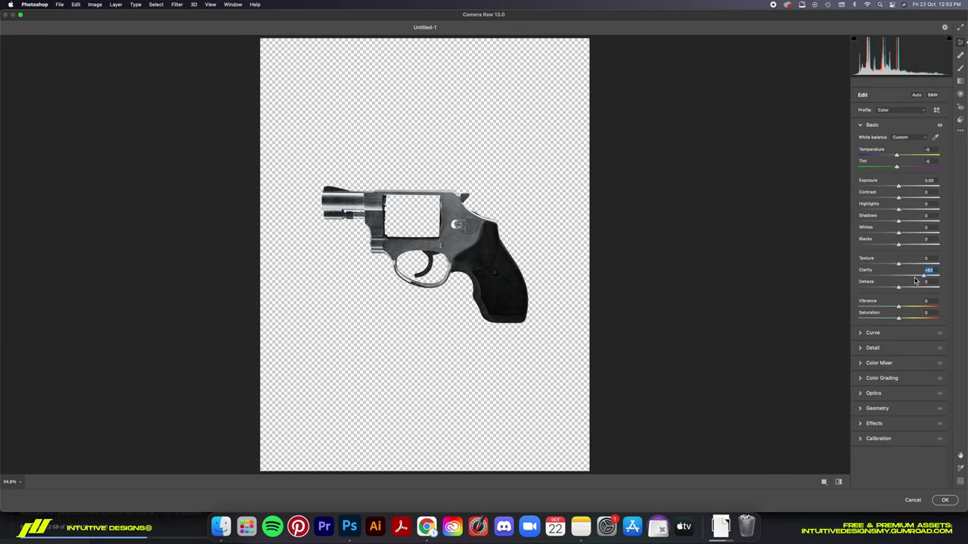
{"action": "type", "text": "40"}
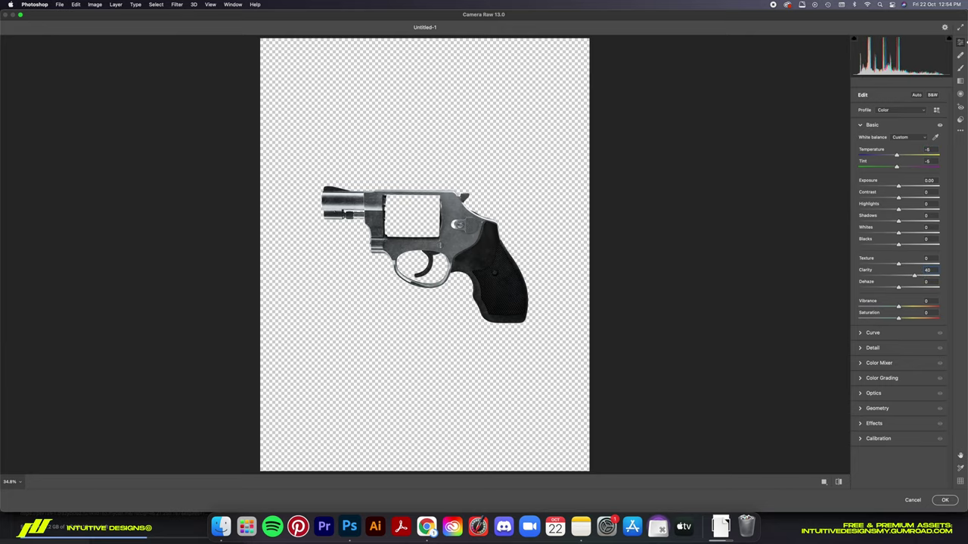
{"action": "key", "text": "Return"}
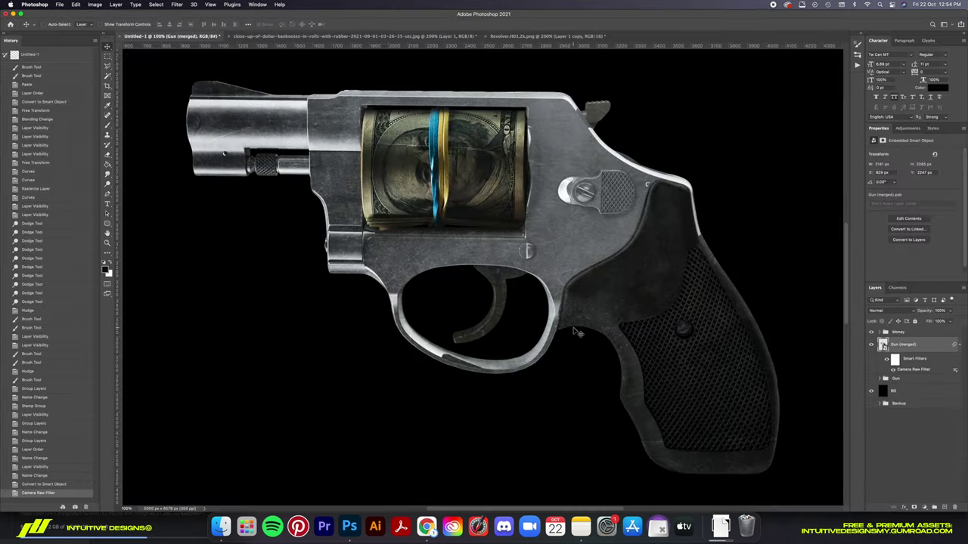
Review the whole poster, collapse the gun's filter list, and expand the Money group.
{"action": "key", "text": "super+minus"}
{"action": "key", "text": "super+minus"}
{"action": "key", "text": "super+minus"}
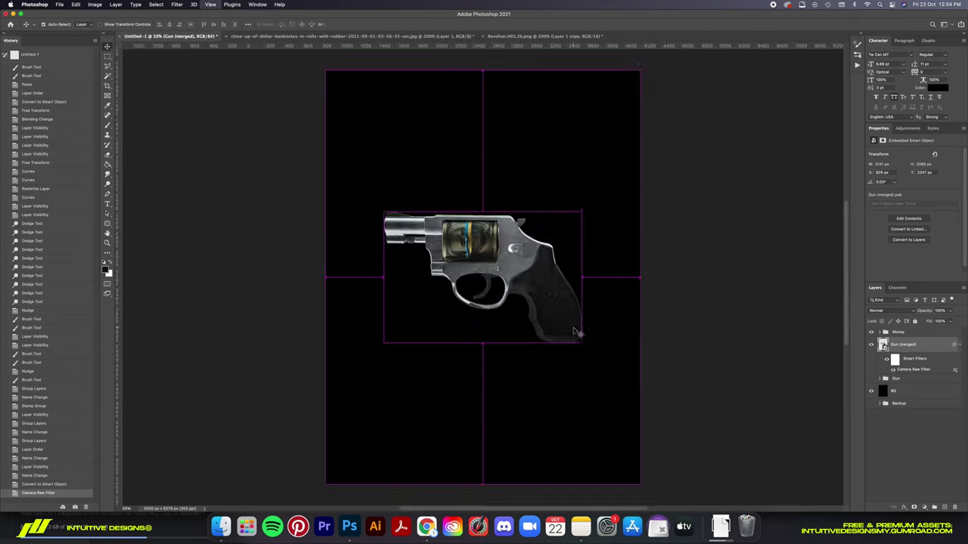
{"action": "key", "text": "super+minus"}
{"action": "key", "text": "super+plus"}
{"action": "key", "text": "super+plus"}
{"action": "key", "text": "super+plus"}
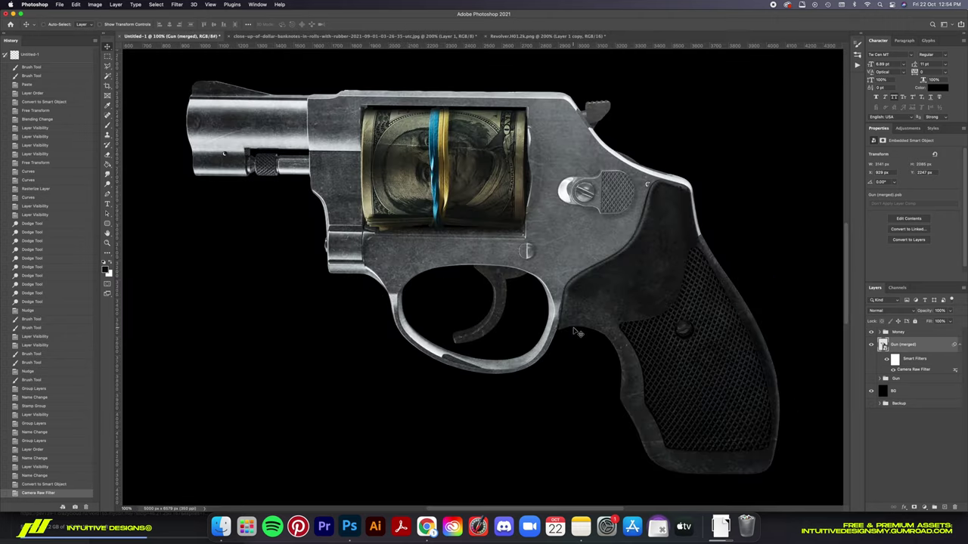
{"action": "key", "text": "super+plus"}
{"action": "left_click", "coordinate": [958, 344]}
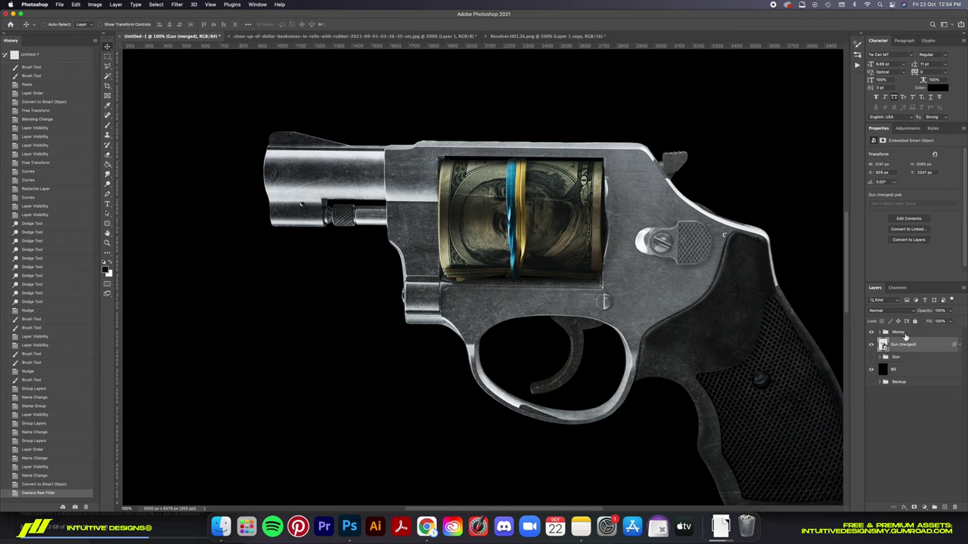
{"action": "left_click", "coordinate": [906, 336]}
{"action": "left_click", "coordinate": [880, 333]}
Try a Selective Color adjustment on Layer 3 copy, adjusting the Blues range.
{"action": "left_click", "coordinate": [922, 361]}
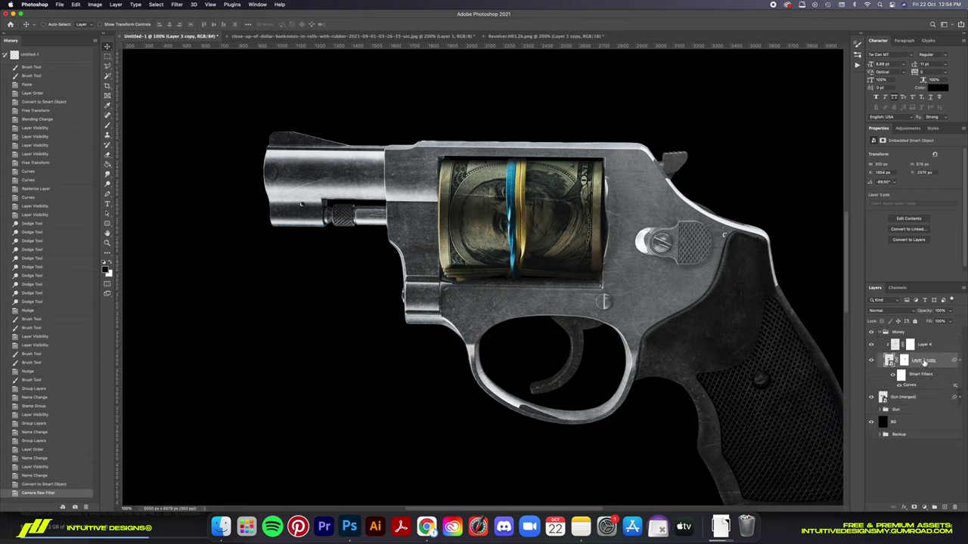
{"action": "left_click", "coordinate": [95, 4]}
{"action": "left_click", "coordinate": [239, 142]}
{"action": "left_click", "coordinate": [726, 241]}
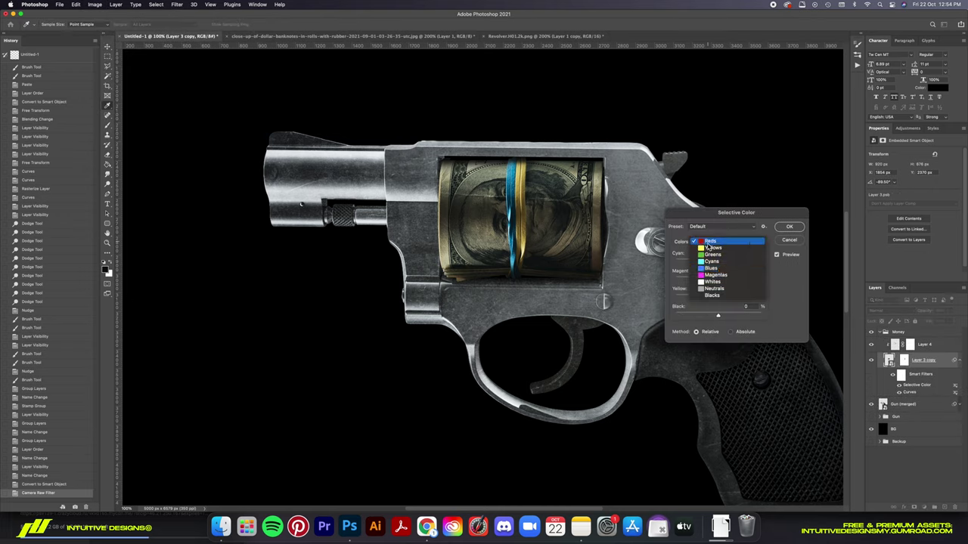
{"action": "left_click", "coordinate": [709, 263]}
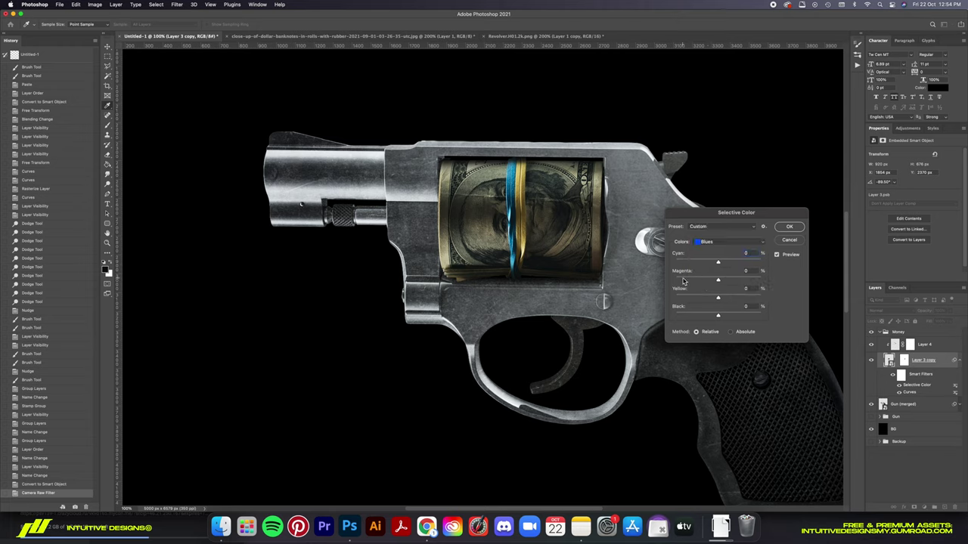
{"action": "left_click", "coordinate": [683, 279]}
{"action": "mouse_move", "coordinate": [695, 296]}
{"action": "left_mouse_down"}
{"action": "mouse_move", "coordinate": [682, 319]}
{"action": "mouse_move", "coordinate": [853, 318]}
{"action": "left_mouse_up"}
{"action": "left_click", "coordinate": [727, 241]}
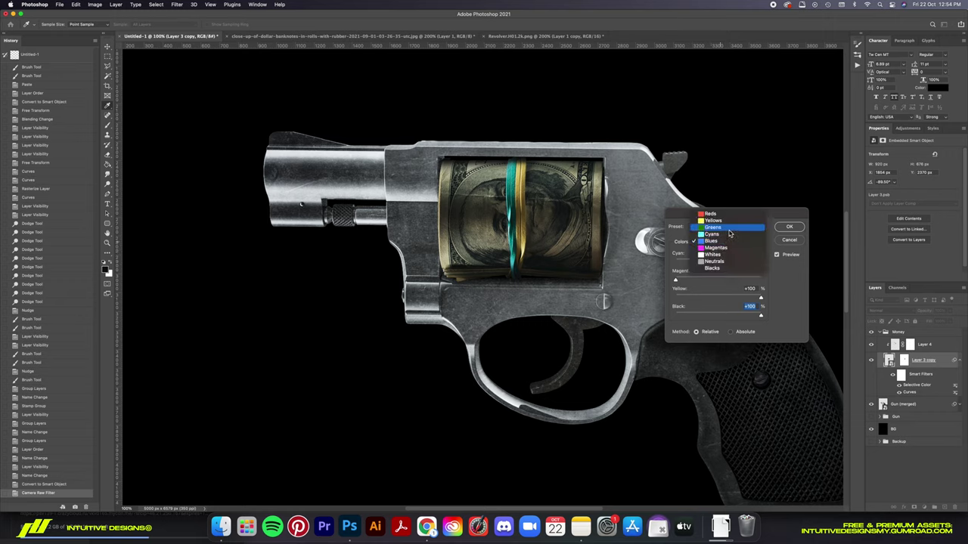
Experiment with the Greens, Yellows and Reds ranges, then cancel the Selective Color adjustment.
{"action": "left_click", "coordinate": [729, 234]}
{"action": "left_click", "coordinate": [685, 263]}
{"action": "left_click", "coordinate": [726, 241]}
{"action": "left_click", "coordinate": [678, 263]}
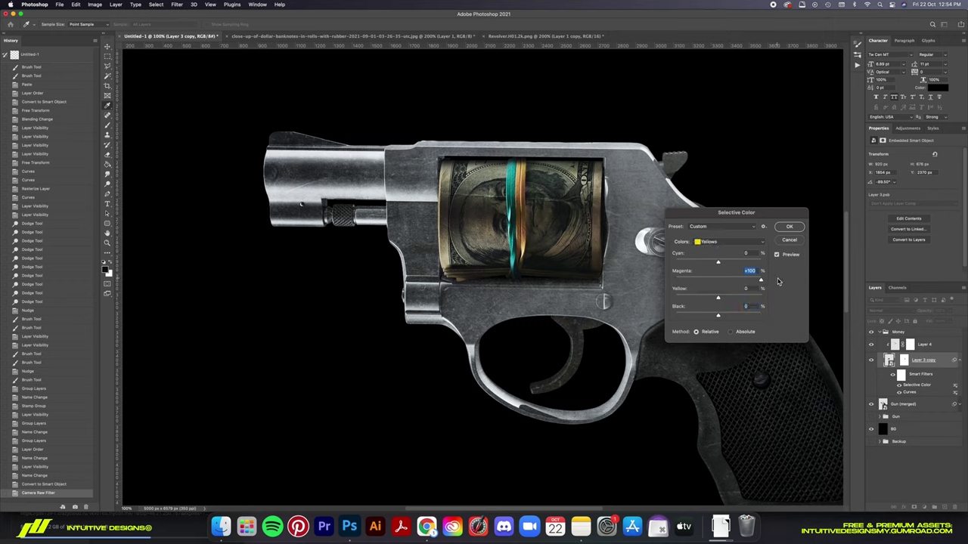
{"action": "left_click", "coordinate": [726, 241]}
{"action": "left_click", "coordinate": [703, 233]}
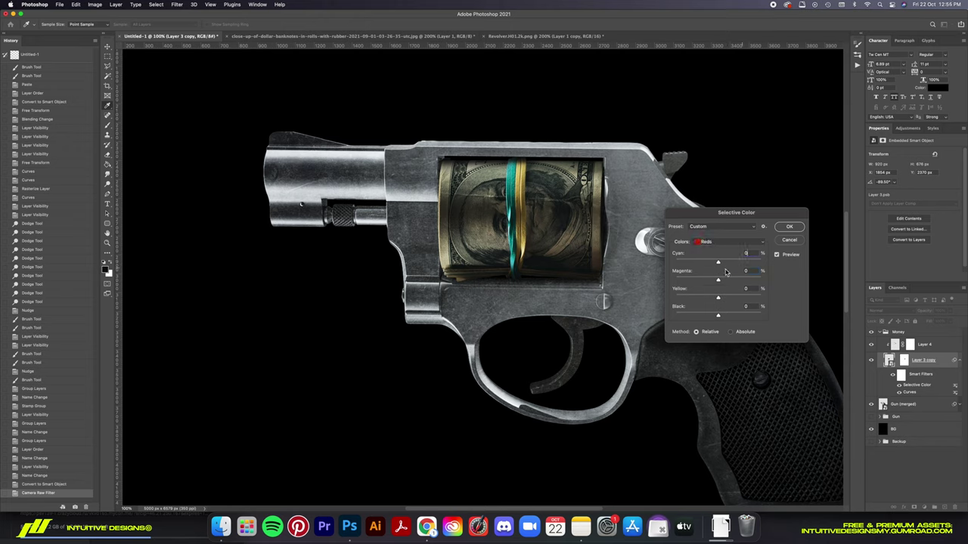
{"action": "left_click_drag", "start_coordinate": [679, 282], "coordinate": [845, 281]}
{"action": "left_click_drag", "start_coordinate": [688, 299], "coordinate": [763, 316]}
{"action": "left_click", "coordinate": [790, 240]}
Set Layer 3 copy's Blues to Cyan −100, Magenta −100, Yellow +100, then select Gun (merged).
{"action": "left_click", "coordinate": [88, 4]}
{"action": "left_click", "coordinate": [219, 131]}
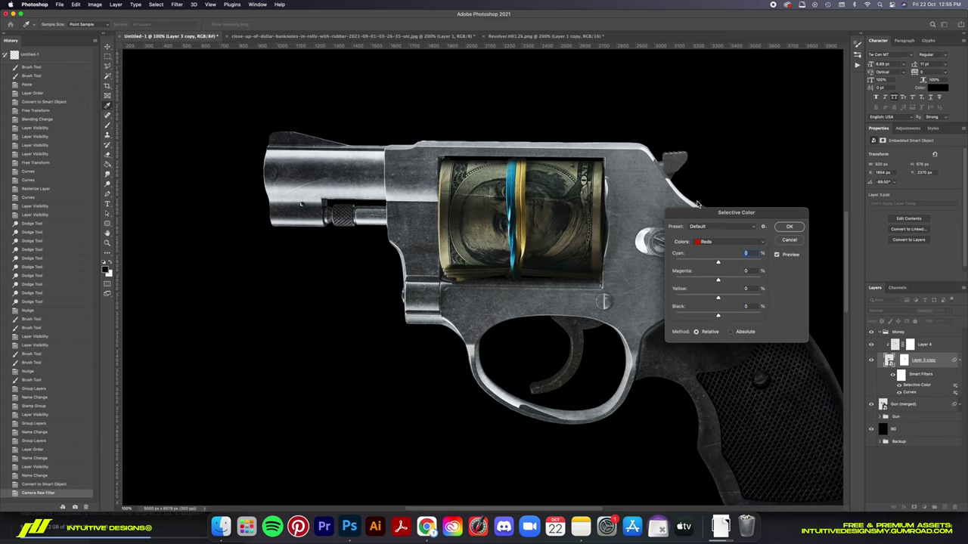
{"action": "left_click", "coordinate": [726, 242]}
{"action": "left_click", "coordinate": [703, 270]}
{"action": "mouse_move", "coordinate": [681, 280]}
{"action": "left_mouse_down"}
{"action": "mouse_move", "coordinate": [689, 298]}
{"action": "mouse_move", "coordinate": [680, 317]}
{"action": "left_mouse_up"}
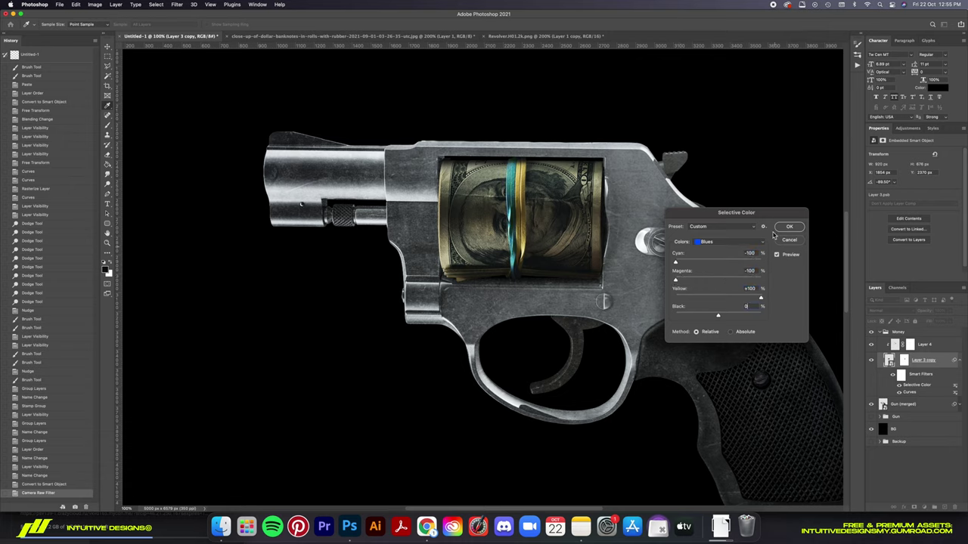
{"action": "left_click", "coordinate": [788, 226]}
{"action": "left_click", "coordinate": [892, 405]}
{"action": "left_click", "coordinate": [94, 4]}
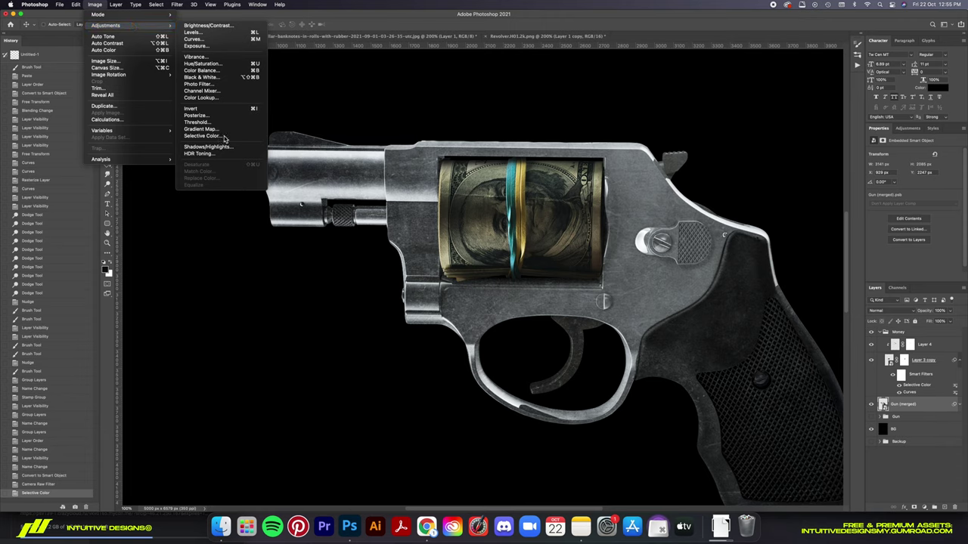
Tint Gun (merged)'s Neutrals with Selective Color: Cyan +12, Yellow about −10, Black 0.
{"action": "left_click", "coordinate": [203, 136]}
{"action": "left_click", "coordinate": [726, 242]}
{"action": "left_click", "coordinate": [723, 286]}
{"action": "left_click_drag", "start_coordinate": [718, 263], "coordinate": [723, 263]}
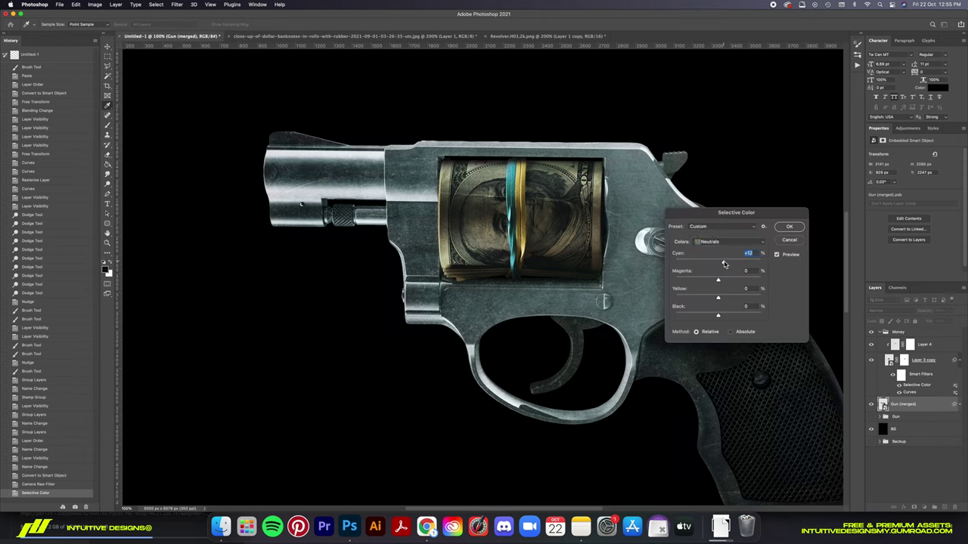
{"action": "left_click_drag", "start_coordinate": [718, 296], "coordinate": [714, 297]}
{"action": "left_click_drag", "start_coordinate": [727, 315], "coordinate": [719, 315]}
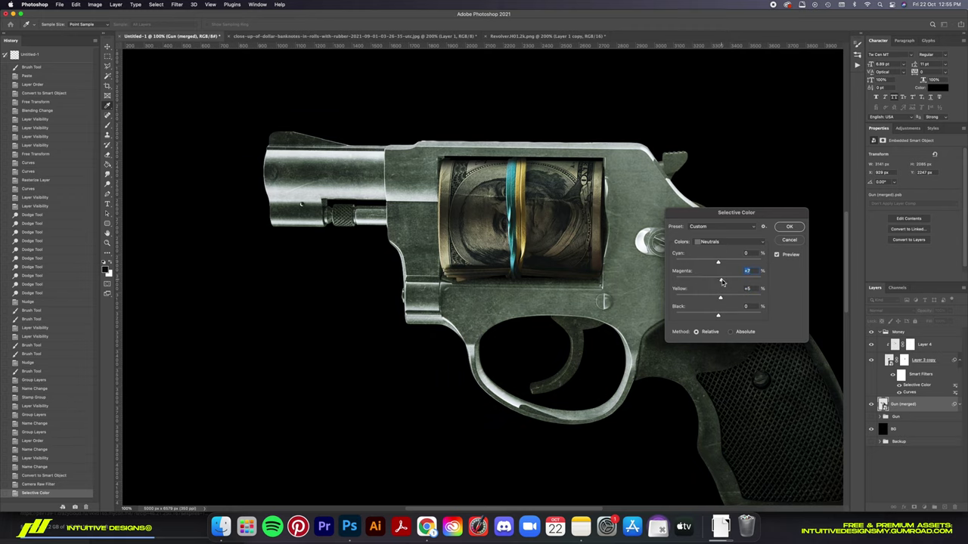
{"action": "left_click", "coordinate": [790, 229]}
{"action": "scroll", "coordinate": [679, 257], "scroll_direction": "down", "scroll_amount": 4}
{"action": "scroll", "coordinate": [679, 258], "scroll_direction": "up", "scroll_amount": 3}
{"action": "scroll", "coordinate": [679, 258], "scroll_direction": "up", "scroll_amount": 3}
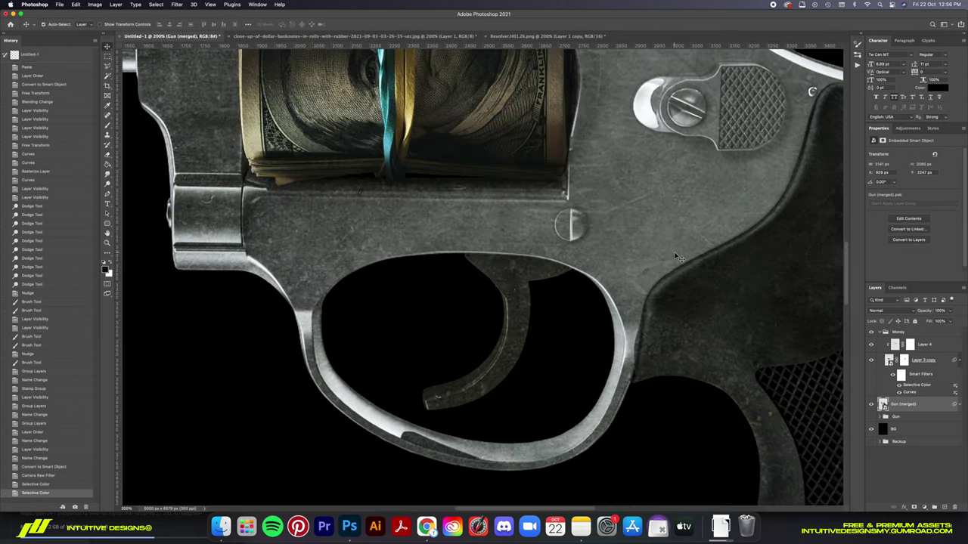
{"action": "scroll", "coordinate": [679, 257], "scroll_direction": "down", "scroll_amount": 3}
{"action": "scroll", "coordinate": [679, 257], "scroll_direction": "down", "scroll_amount": 3}
Stamp all visible layers into Money (merged) and convert it to a smart object.
{"action": "key", "text": "ctrl+alt+e"}
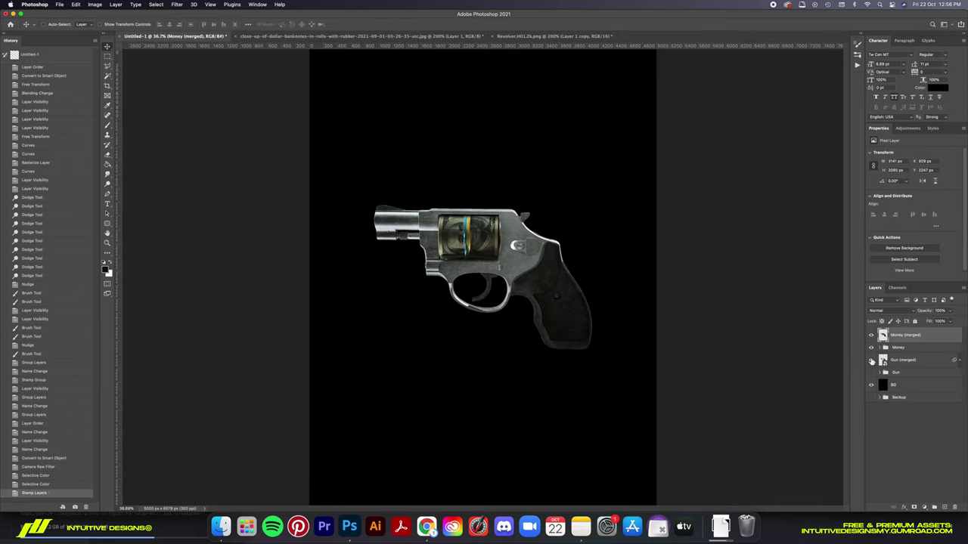
{"action": "right_click", "coordinate": [903, 335]}
{"action": "left_click", "coordinate": [873, 253]}
{"action": "scroll", "coordinate": [484, 250], "scroll_direction": "up", "scroll_amount": 3}
Add a Selective Color smart filter tinting the Whites: Cyan +80, Magenta +30, adjusted Black.
{"action": "left_click", "coordinate": [95, 4]}
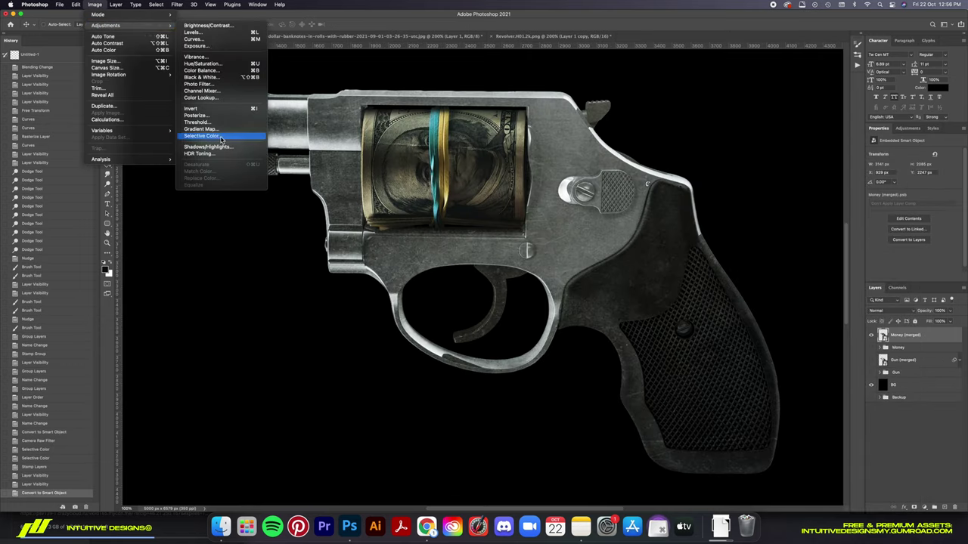
{"action": "left_click", "coordinate": [222, 136]}
{"action": "left_click", "coordinate": [726, 242]}
{"action": "left_click", "coordinate": [707, 282]}
{"action": "left_click", "coordinate": [748, 252]}
{"action": "type", "text": "100"}
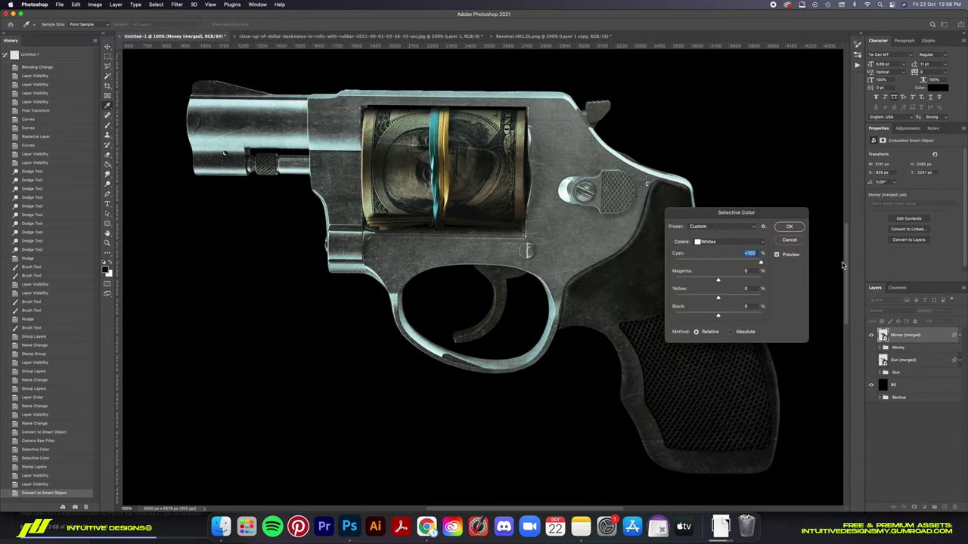
{"action": "key", "text": "Tab"}
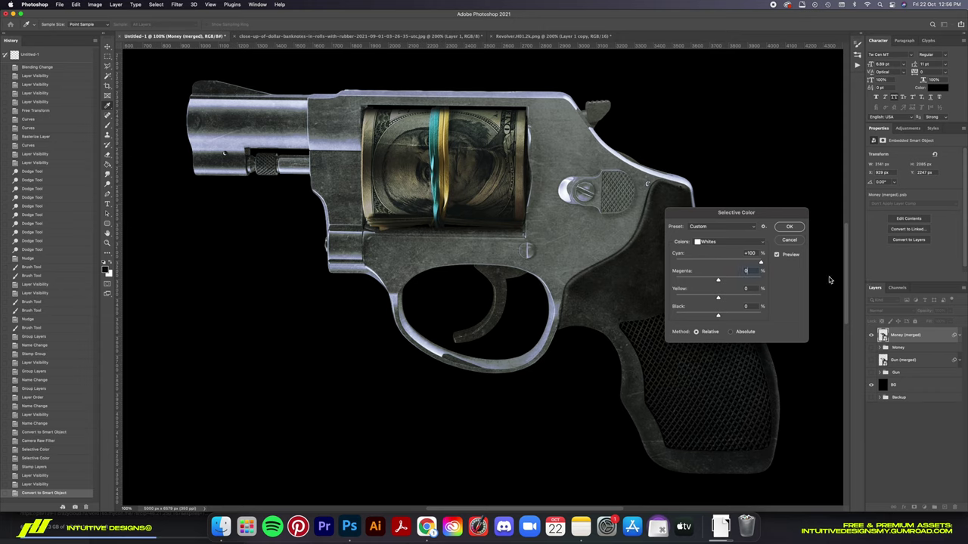
{"action": "key", "text": "Tab"}
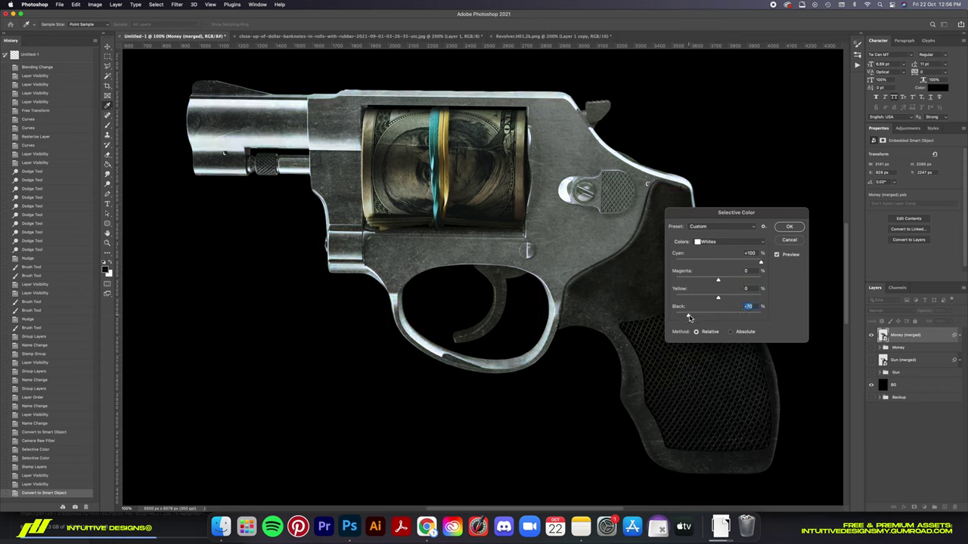
{"action": "left_click_drag", "start_coordinate": [707, 281], "coordinate": [734, 282]}
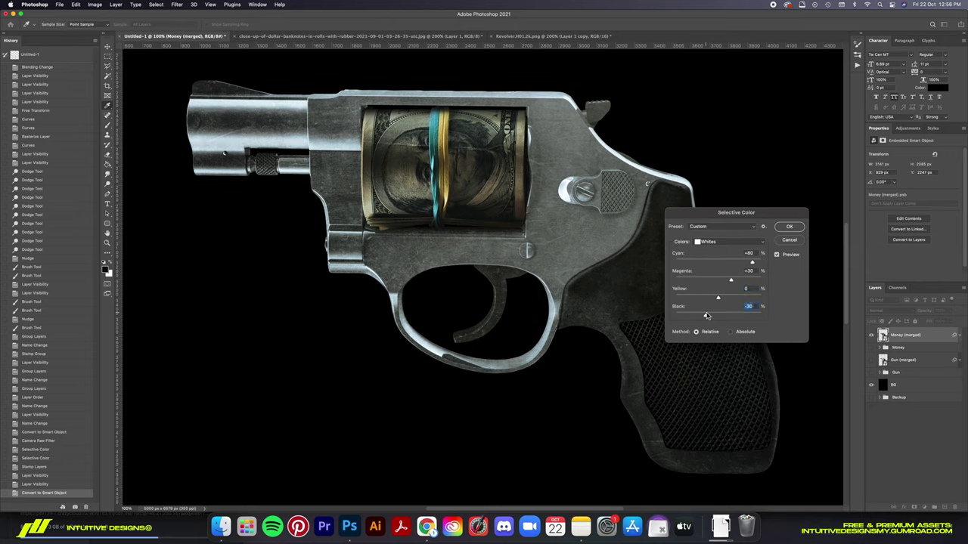
{"action": "left_click_drag", "start_coordinate": [709, 315], "coordinate": [746, 316]}
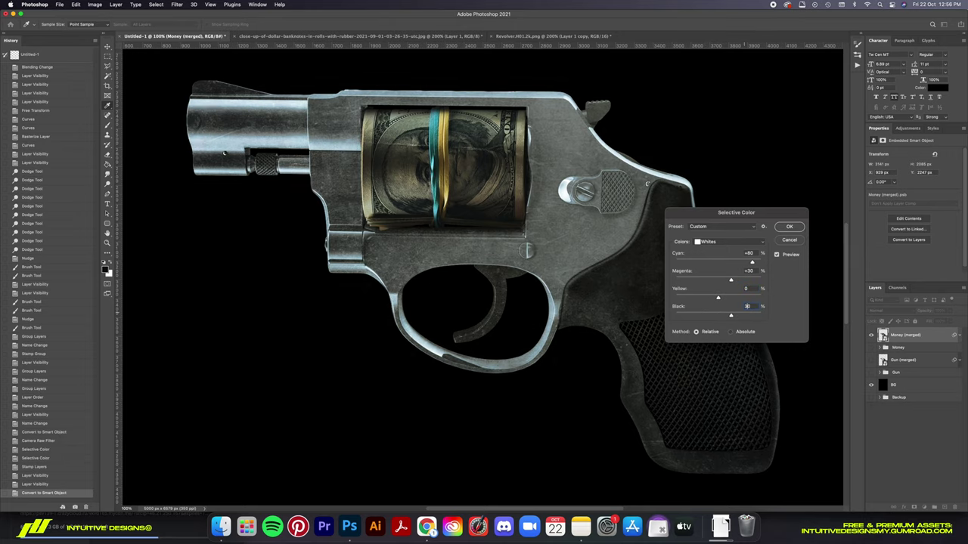
{"action": "key", "text": "Return"}
{"action": "key", "text": "super+minus"}
{"action": "key", "text": "super+minus"}
{"action": "key", "text": "super+minus"}
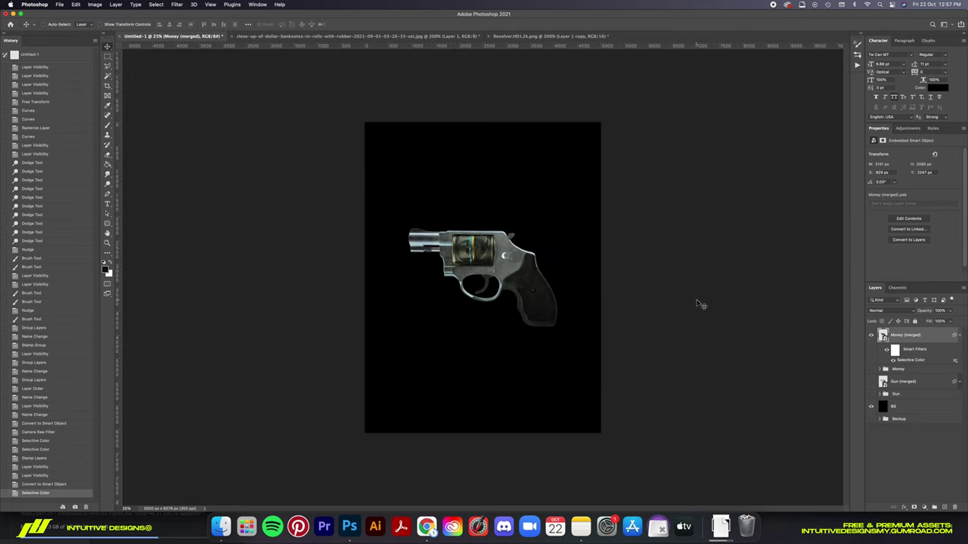
Toggle the smart filters to compare and review the Selective Color range settings.
{"action": "left_click", "coordinate": [888, 350]}
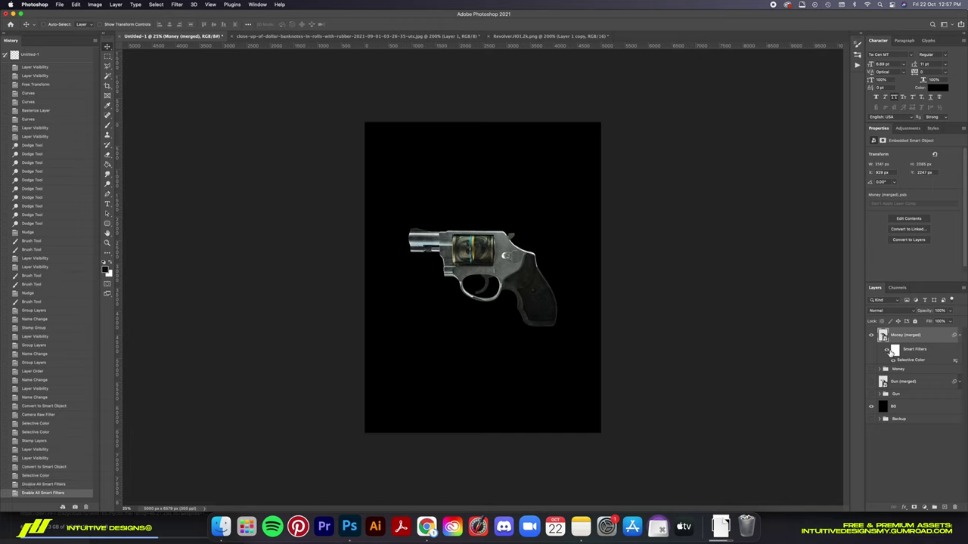
{"action": "left_click", "coordinate": [888, 351]}
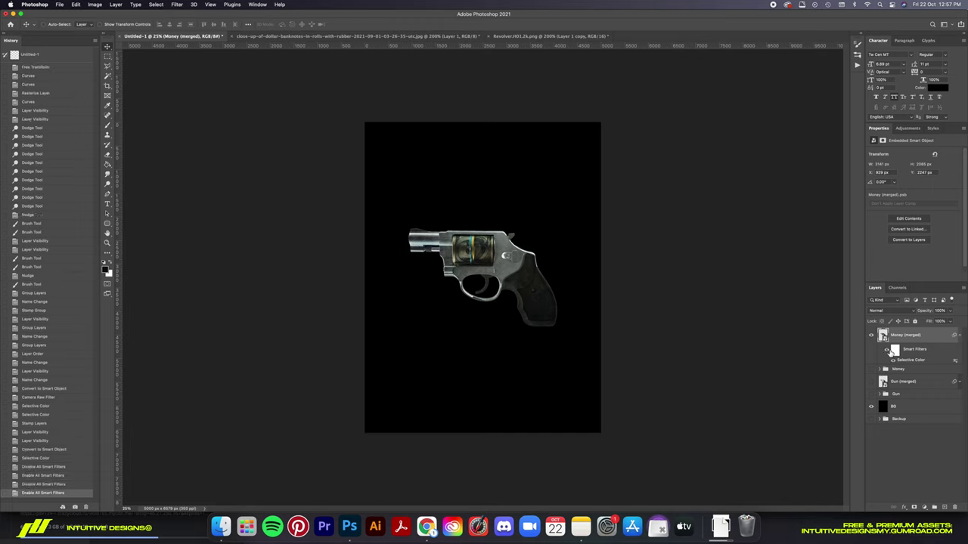
{"action": "key", "text": "super+1"}
{"action": "double_click", "coordinate": [908, 360]}
{"action": "left_click", "coordinate": [726, 241]}
{"action": "left_click", "coordinate": [726, 291]}
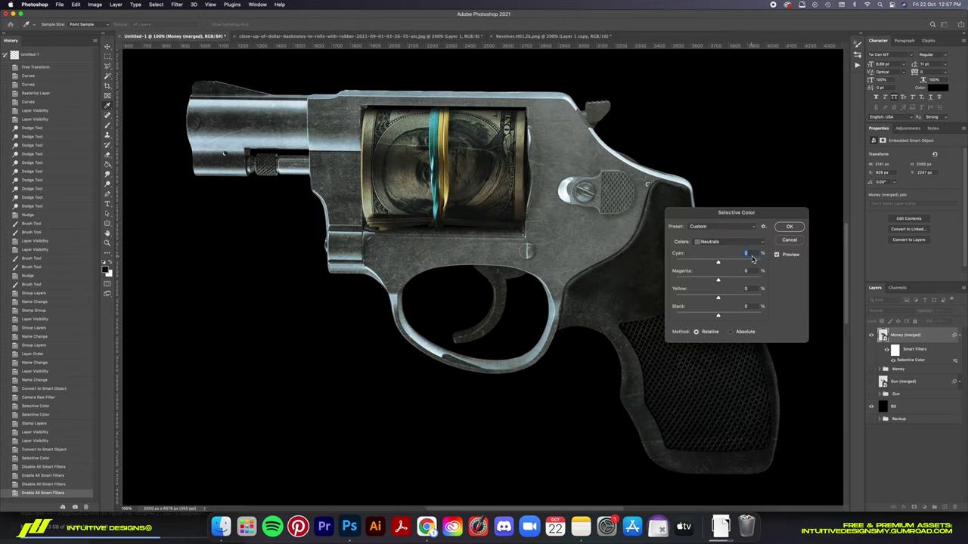
{"action": "left_click", "coordinate": [726, 241]}
{"action": "key", "text": "Return"}
{"action": "key", "text": "super+0"}
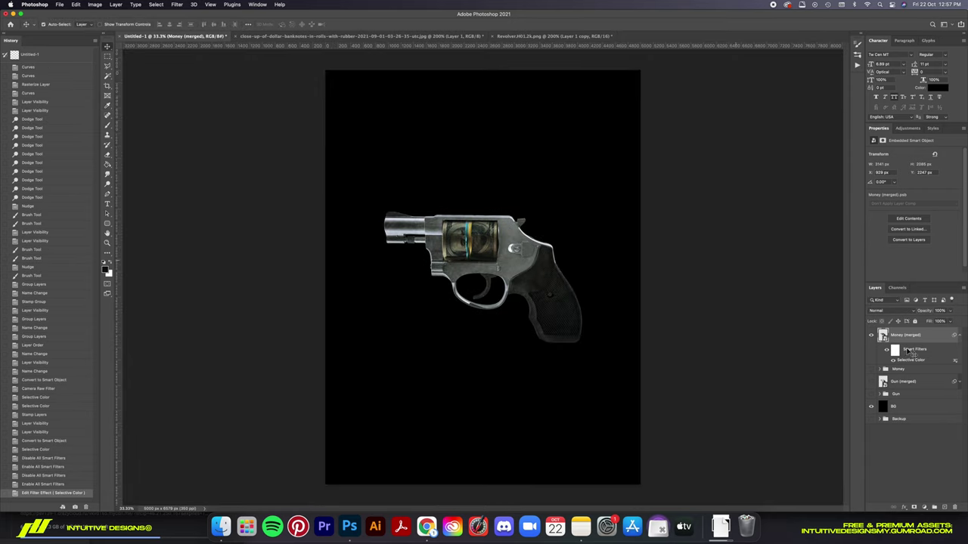
{"action": "left_click", "coordinate": [888, 351]}
{"action": "key", "text": "super+1"}
{"action": "key", "text": "super+minus"}
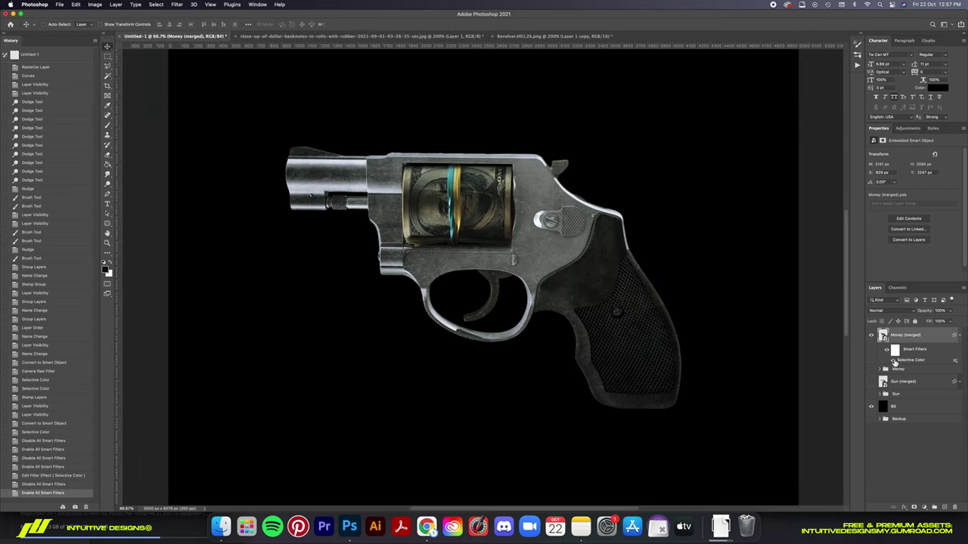
Revise the Selective Color Yellows to Cyan −30, Yellow +40, Black −4.
{"action": "double_click", "coordinate": [910, 360]}
{"action": "left_click", "coordinate": [726, 241]}
{"action": "left_click", "coordinate": [707, 257]}
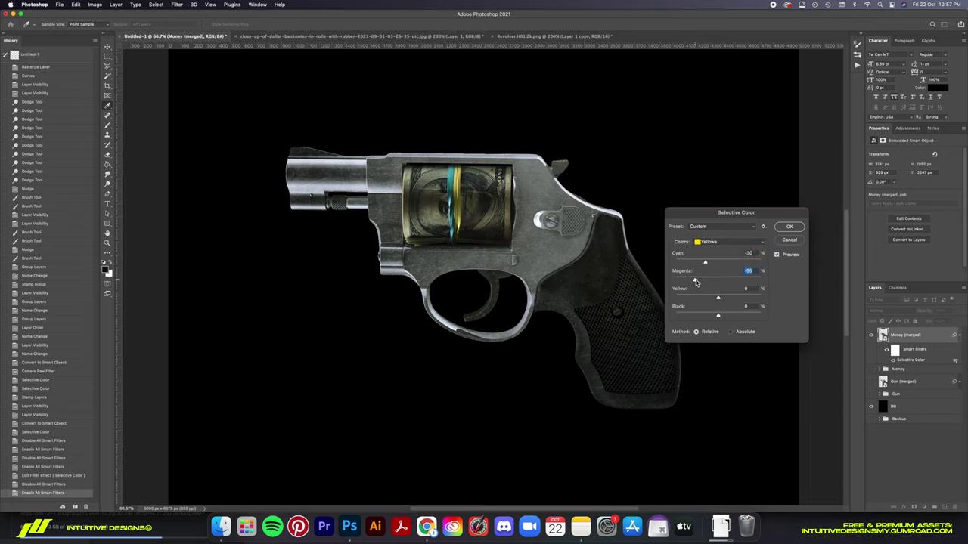
{"action": "key", "text": "Tab"}
{"action": "left_click_drag", "start_coordinate": [696, 316], "coordinate": [621, 309]}
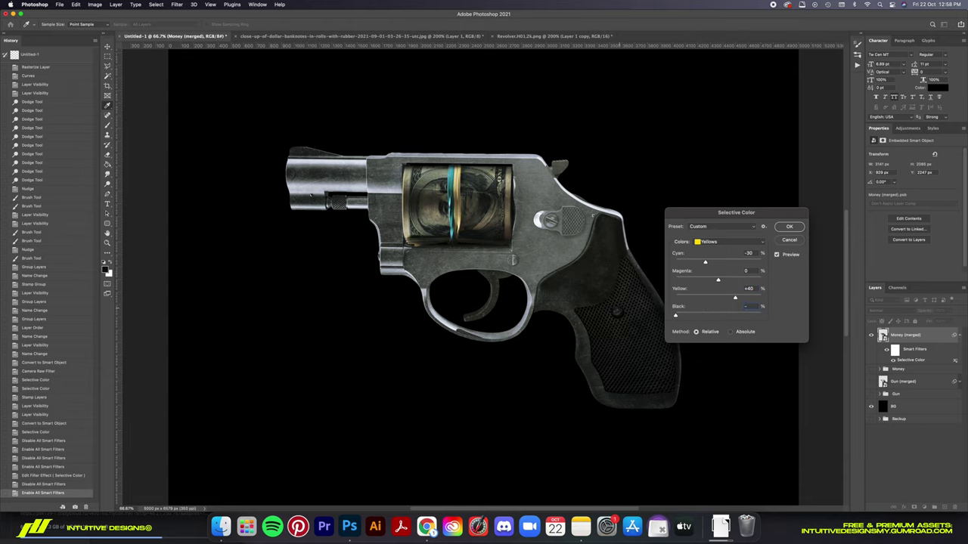
{"action": "type", "text": "4"}
{"action": "key", "text": "Return"}
{"action": "key", "text": "super+minus"}
{"action": "key", "text": "super+minus"}
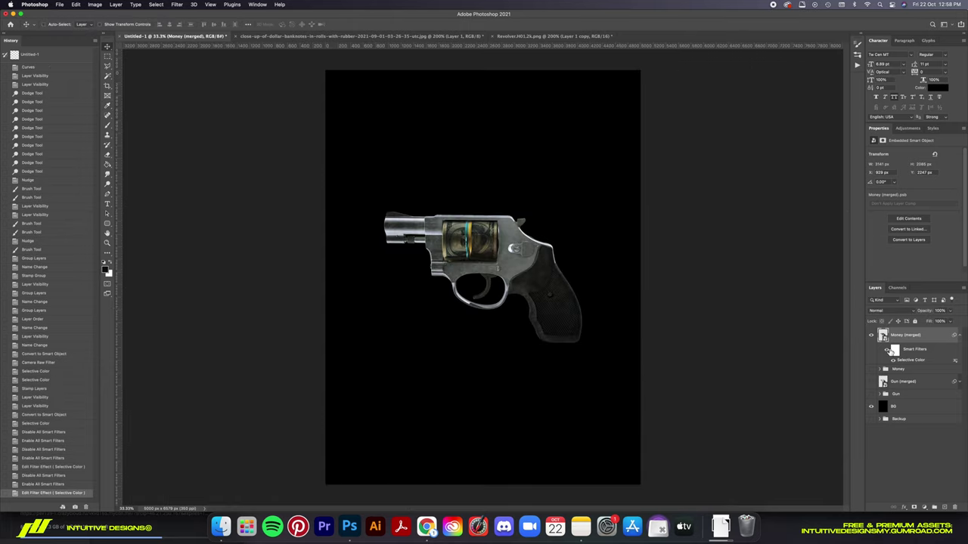
{"action": "key", "text": "super+0"}
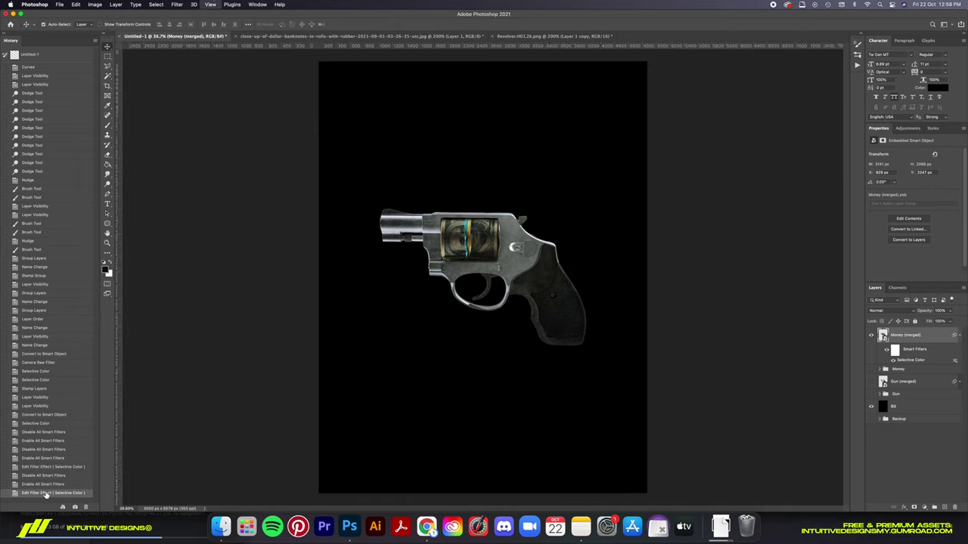
Try a Hue/Saturation saturation boost of +47, then delete that smart filter.
{"action": "key", "text": "super+minus"}
{"action": "key", "text": "super+u"}
{"action": "left_click_drag", "start_coordinate": [484, 130], "coordinate": [696, 210]}
{"action": "left_click_drag", "start_coordinate": [677, 278], "coordinate": [694, 278]}
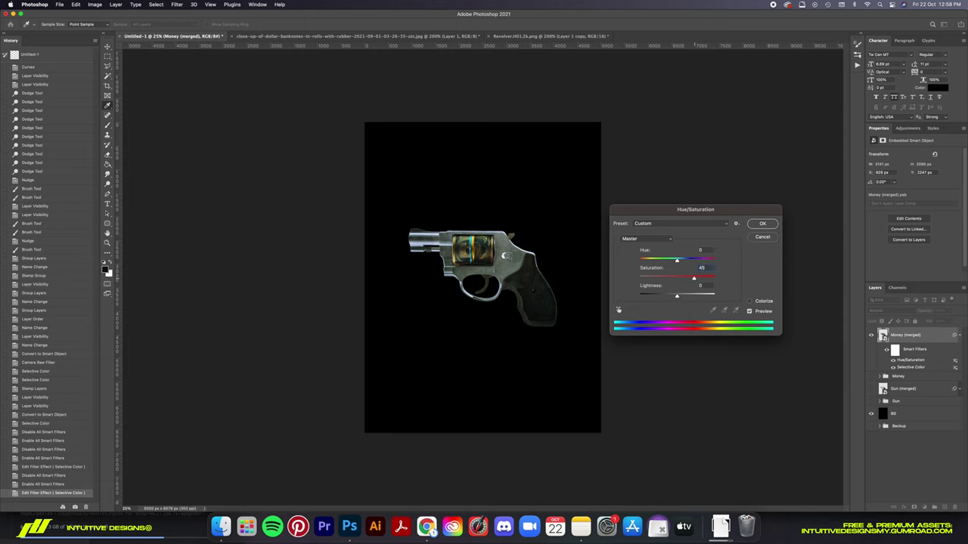
{"action": "key", "text": "Return"}
{"action": "key", "text": "super+plus"}
{"action": "left_click_drag", "start_coordinate": [957, 505], "coordinate": [955, 506]}
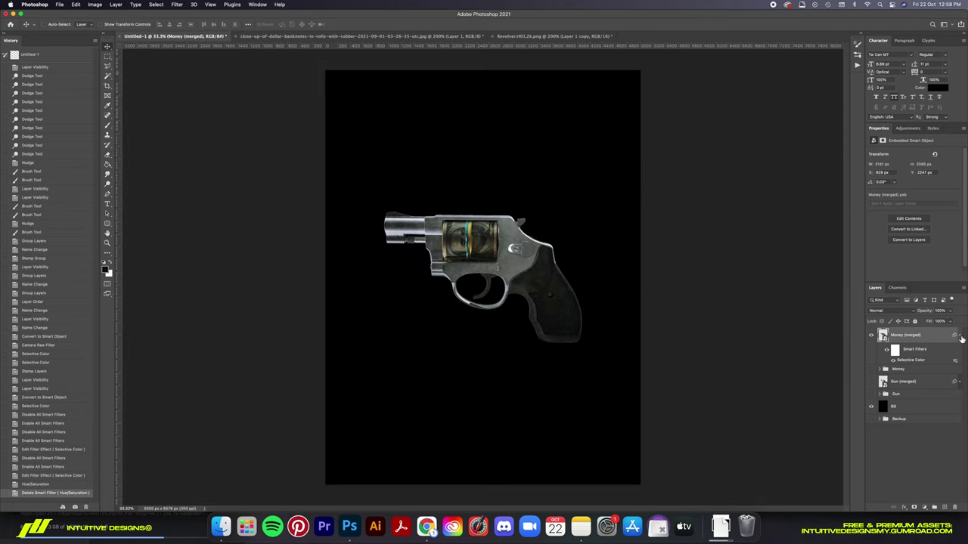
Collapse the smart filter list and rename the Money layer to 'Merged'.
{"action": "left_click", "coordinate": [959, 335]}
{"action": "double_click", "coordinate": [900, 335]}
{"action": "type", "text": "Merged"}
{"action": "key", "text": "Return"}
Start a text layer above the gun in Chapaza at 18 pt with Optical kerning.
{"action": "key", "text": "t"}
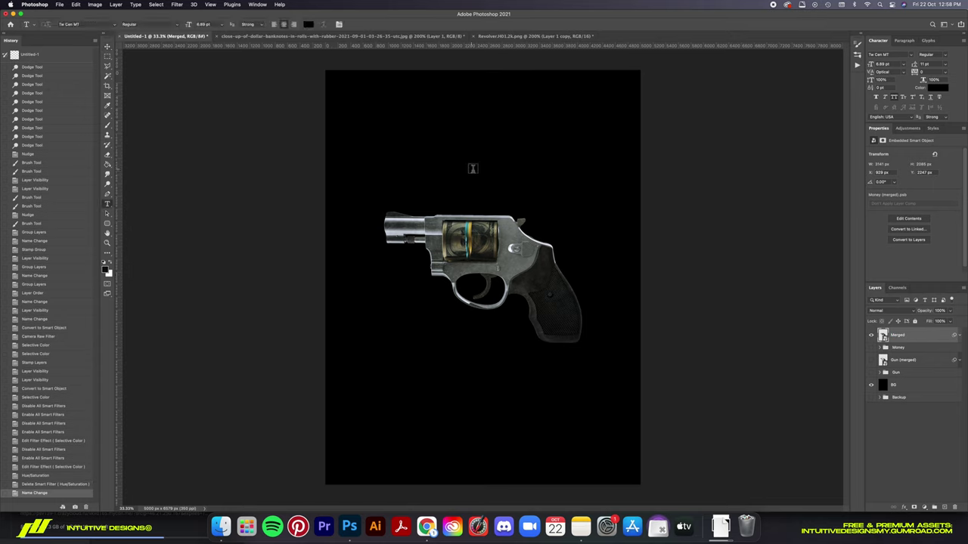
{"action": "left_click", "coordinate": [477, 175]}
{"action": "left_click", "coordinate": [222, 25]}
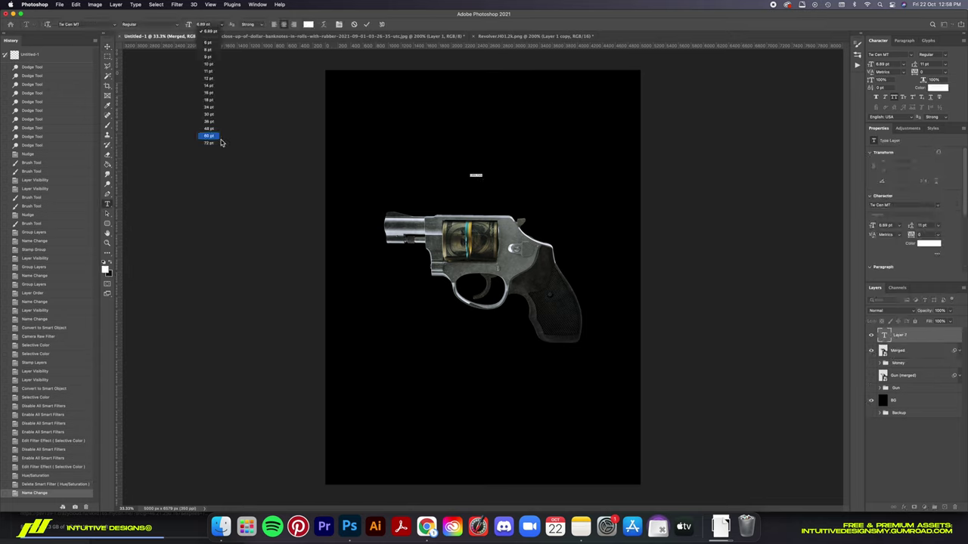
{"action": "left_click", "coordinate": [214, 101]}
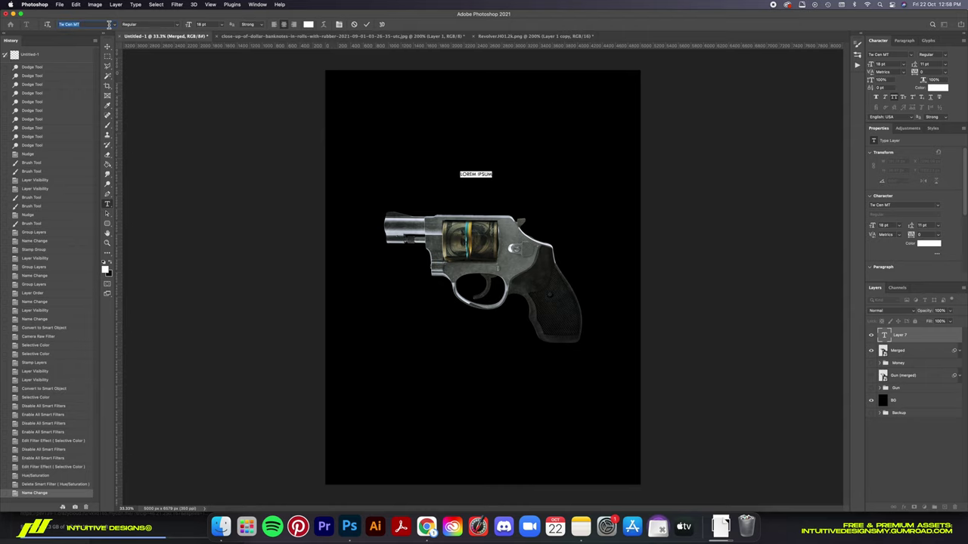
{"action": "type", "text": "chapa"}
{"action": "key", "text": "Return"}
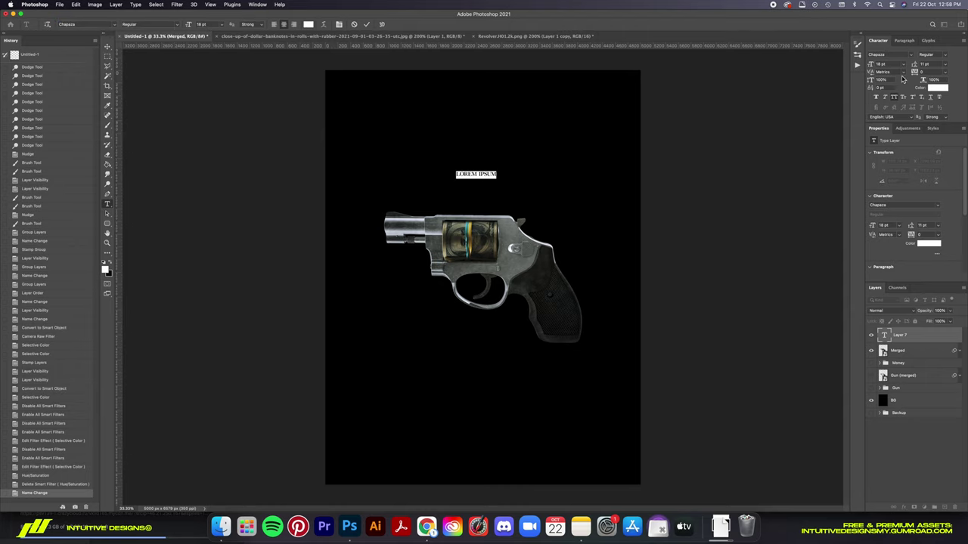
{"action": "left_click", "coordinate": [905, 72]}
{"action": "left_click", "coordinate": [902, 91]}
{"action": "type", "text": "DISPOSE"}
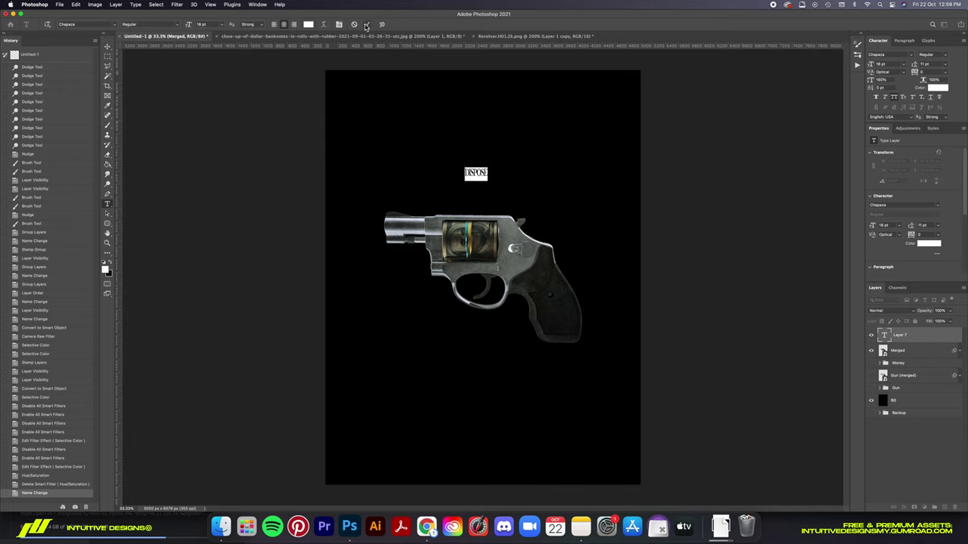
Enlarge the DISPOSE title from 60 pt to 100 pt and commit it.
{"action": "left_click", "coordinate": [220, 24]}
{"action": "left_click", "coordinate": [212, 142]}
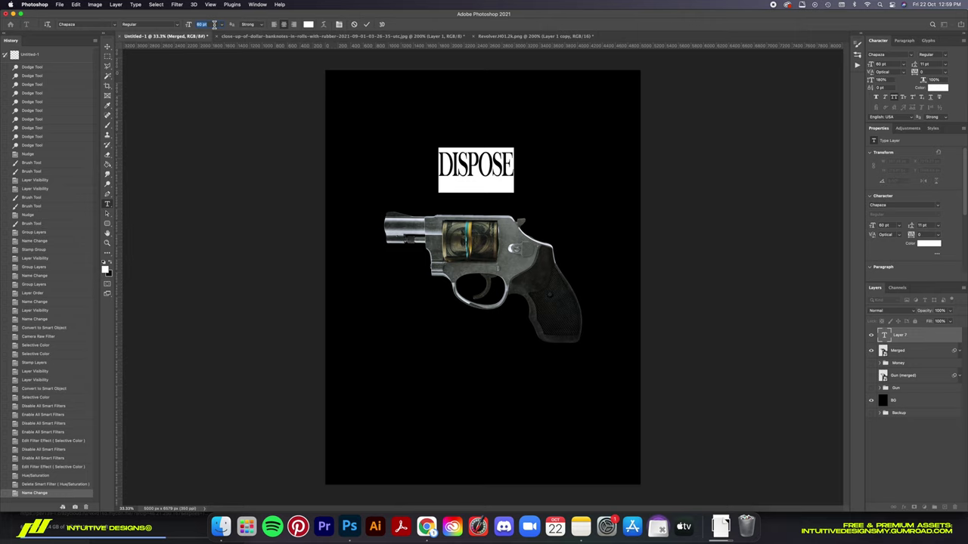
{"action": "type", "text": "100"}
{"action": "left_click", "coordinate": [366, 24]}
Centre the DISPOSE title horizontally on the canvas.
{"action": "key", "text": "v"}
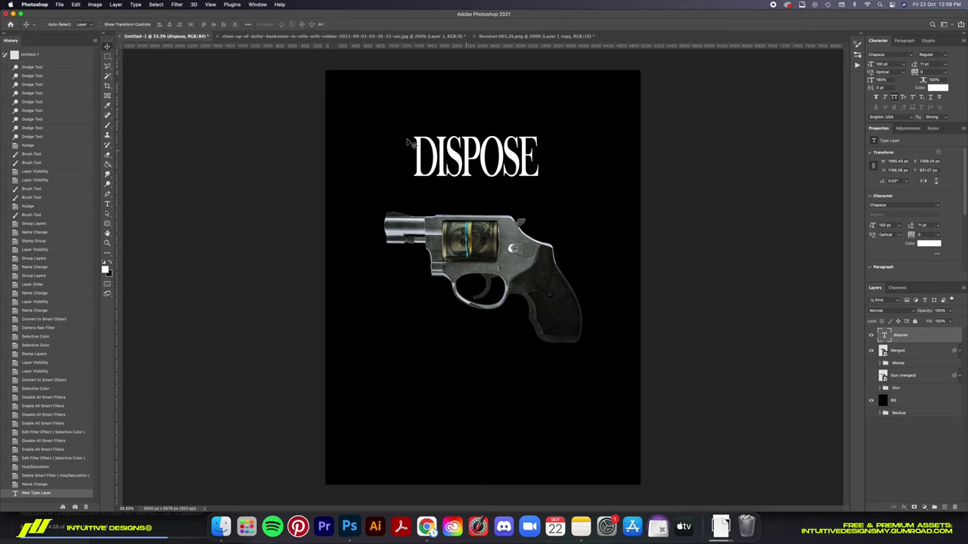
{"action": "key", "text": "super+a"}
{"action": "left_click", "coordinate": [168, 24]}
{"action": "key", "text": "super+d"}
{"action": "left_click", "coordinate": [883, 71]}
Zoom in and tighten the DISPOSE letter kerning to -20.
{"action": "key", "text": "super+1"}
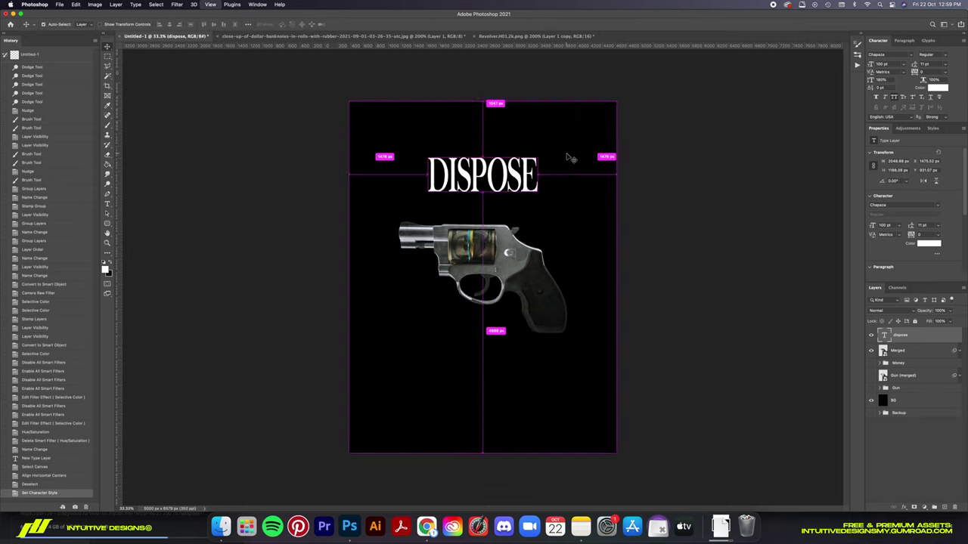
{"action": "scroll", "coordinate": [573, 157], "scroll_direction": "up", "scroll_amount": 10}
{"action": "double_click", "coordinate": [883, 335]}
{"action": "left_click", "coordinate": [391, 266]}
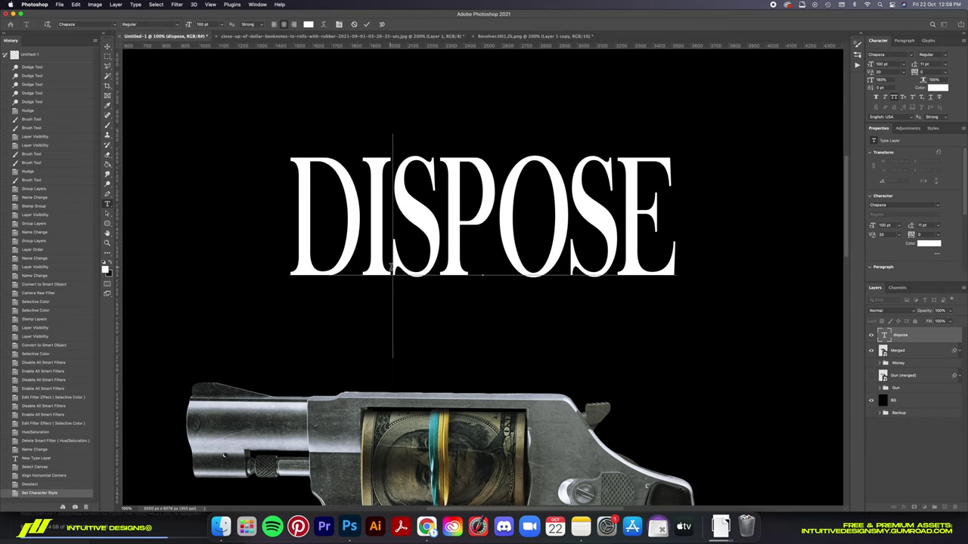
{"action": "key", "text": "alt+Right"}
{"action": "key", "text": "alt+Left"}
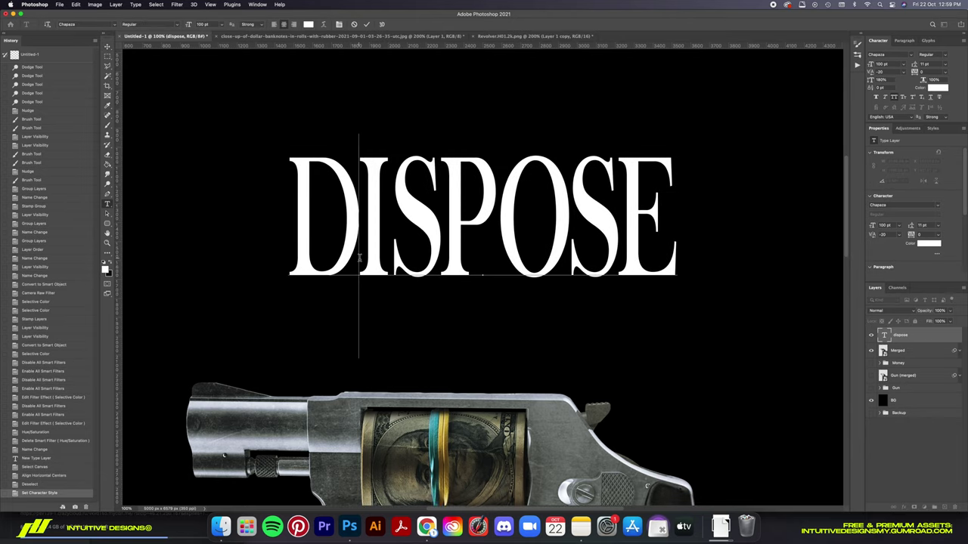
{"action": "left_click", "coordinate": [370, 25]}
Try DISPOSE below the revolver, then move it back above.
{"action": "key", "text": "ctrl+0"}
{"action": "key", "text": "ctrl+a"}
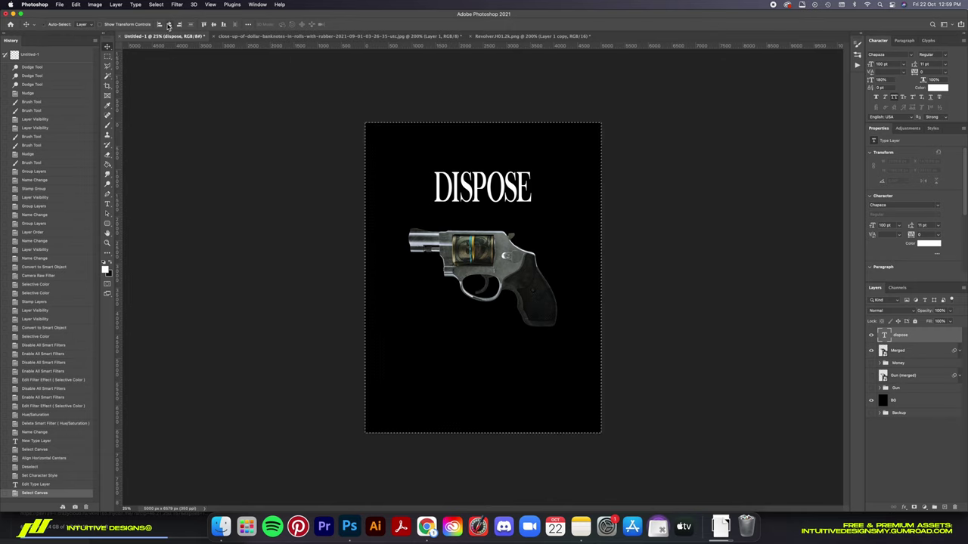
{"action": "key", "text": "ctrl+d"}
{"action": "left_click_drag", "start_coordinate": [544, 158], "coordinate": [547, 344]}
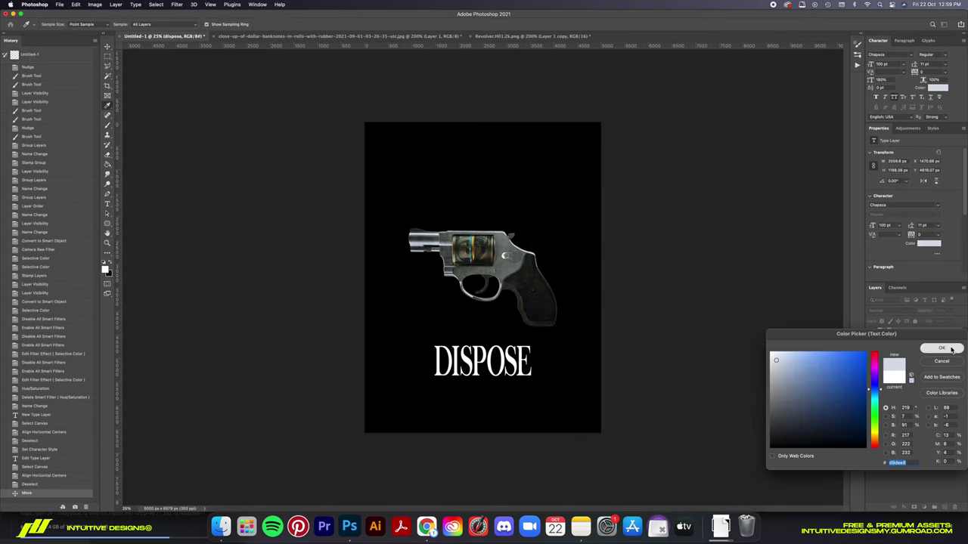
{"action": "left_click_drag", "start_coordinate": [547, 342], "coordinate": [548, 168]}
Warp DISPOSE into a steeper Arc and stretch the arched title taller.
{"action": "key", "text": "ctrl+t"}
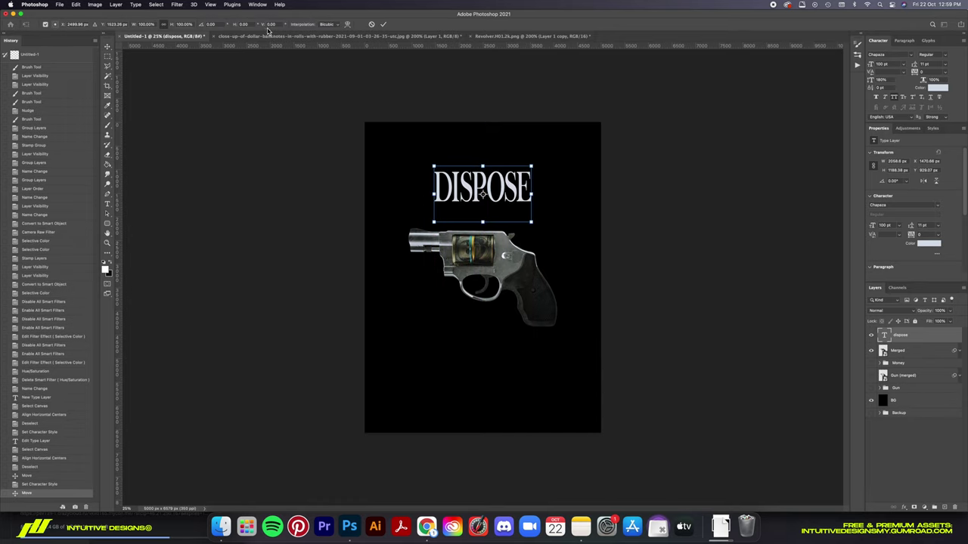
{"action": "left_click", "coordinate": [350, 24]}
{"action": "left_click", "coordinate": [175, 24]}
{"action": "left_click", "coordinate": [179, 46]}
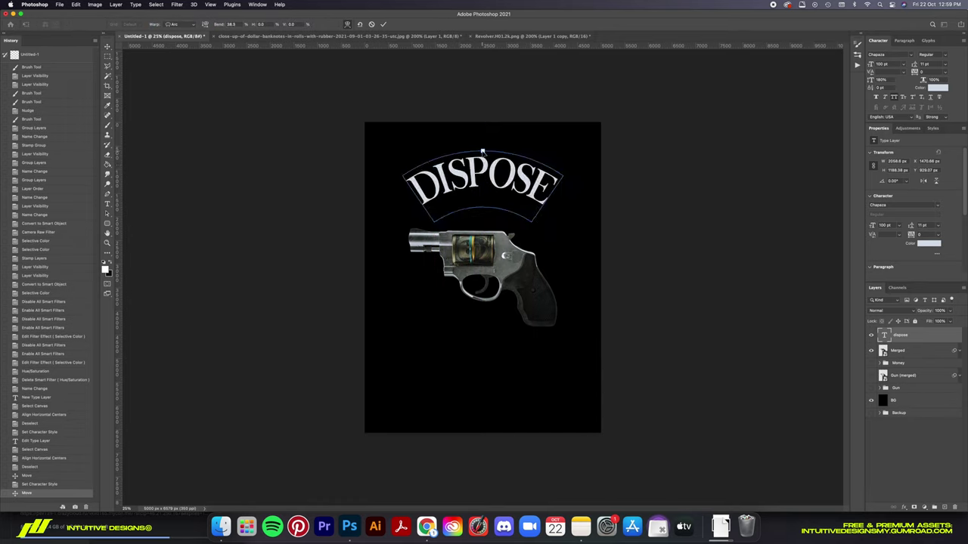
{"action": "left_click_drag", "start_coordinate": [482, 150], "coordinate": [483, 146]}
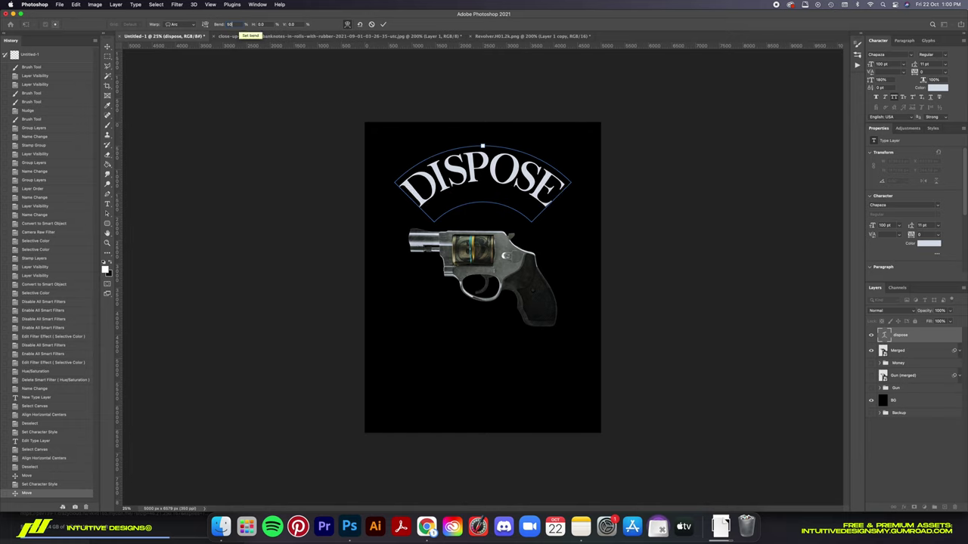
{"action": "key", "text": "Return"}
{"action": "key", "text": "ctrl+t"}
{"action": "left_click_drag", "start_coordinate": [482, 223], "coordinate": [482, 228]}
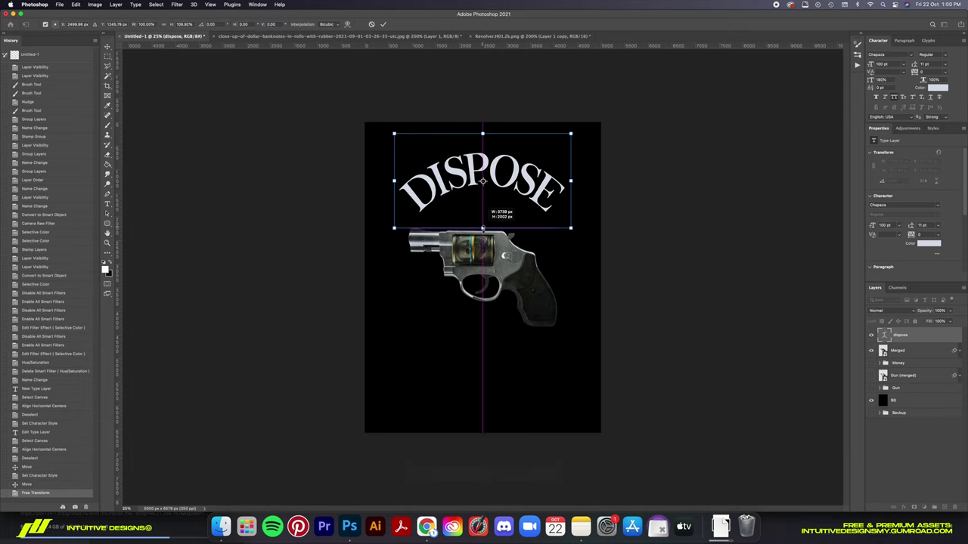
{"action": "key", "text": "Return"}
Undo the arc, move DISPOSE below the revolver and scale it to about three quarters.
{"action": "key", "text": "ctrl+minus"}
{"action": "key", "text": "ctrl+minus"}
{"action": "key", "text": "ctrl+minus"}
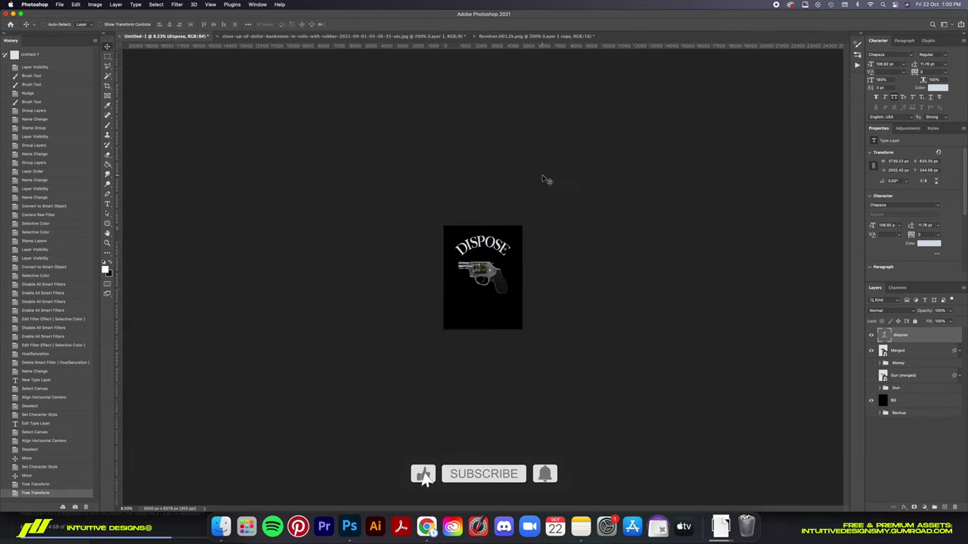
{"action": "key", "text": "ctrl+z"}
{"action": "key", "text": "ctrl+plus"}
{"action": "key", "text": "ctrl+plus"}
{"action": "key", "text": "ctrl+plus"}
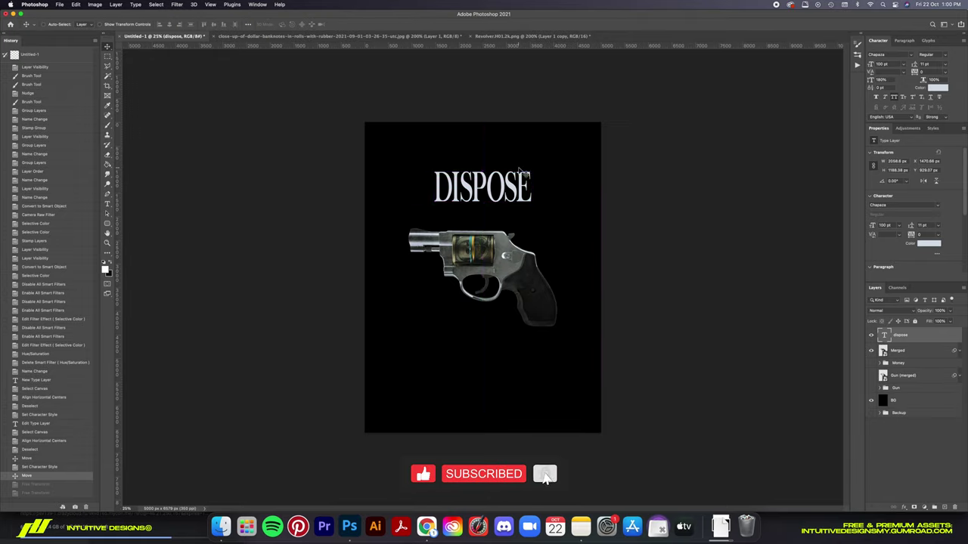
{"action": "left_click_drag", "start_coordinate": [560, 188], "coordinate": [516, 316]}
{"action": "key", "text": "ctrl+t"}
{"action": "left_click_drag", "start_coordinate": [514, 364], "coordinate": [469, 340]}
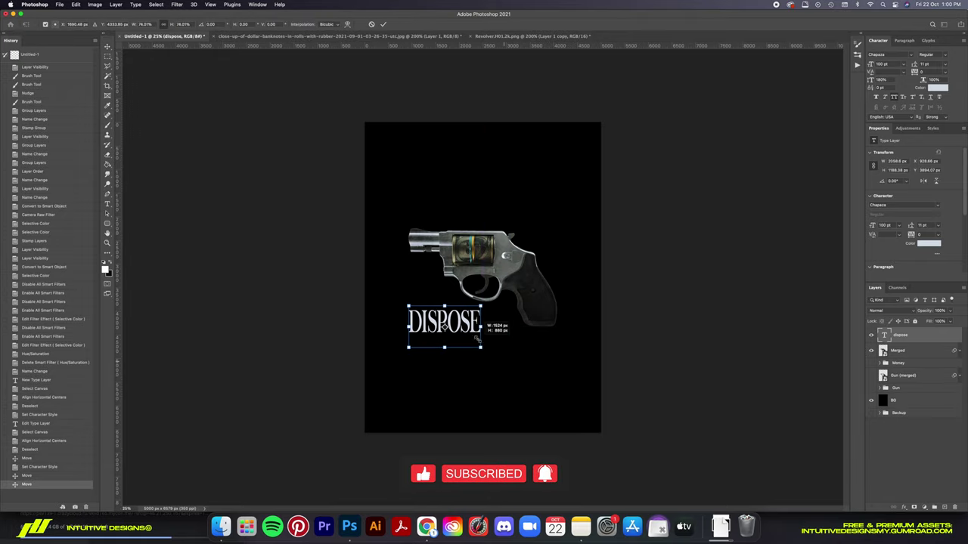
{"action": "key", "text": "Return"}
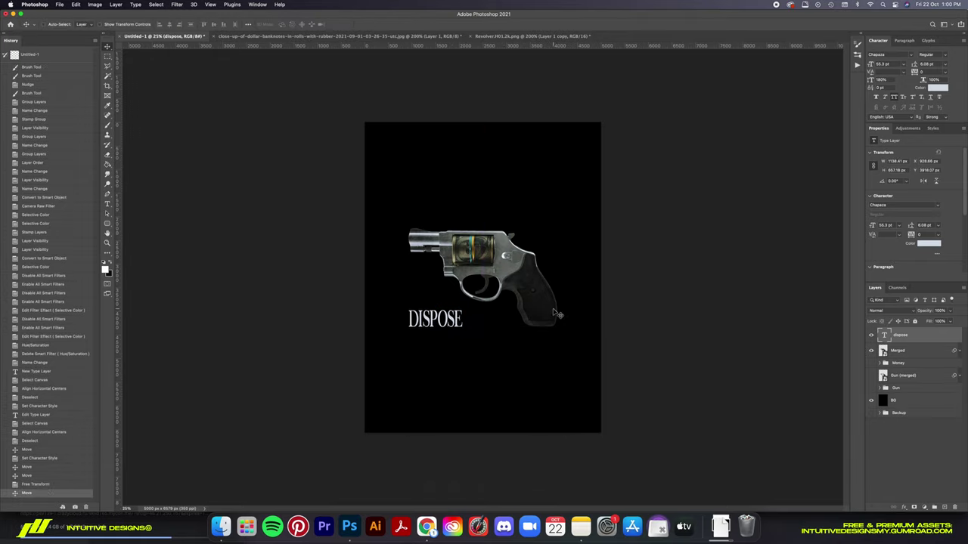
{"action": "key", "text": "ctrl+plus"}
{"action": "key", "text": "ctrl+plus"}
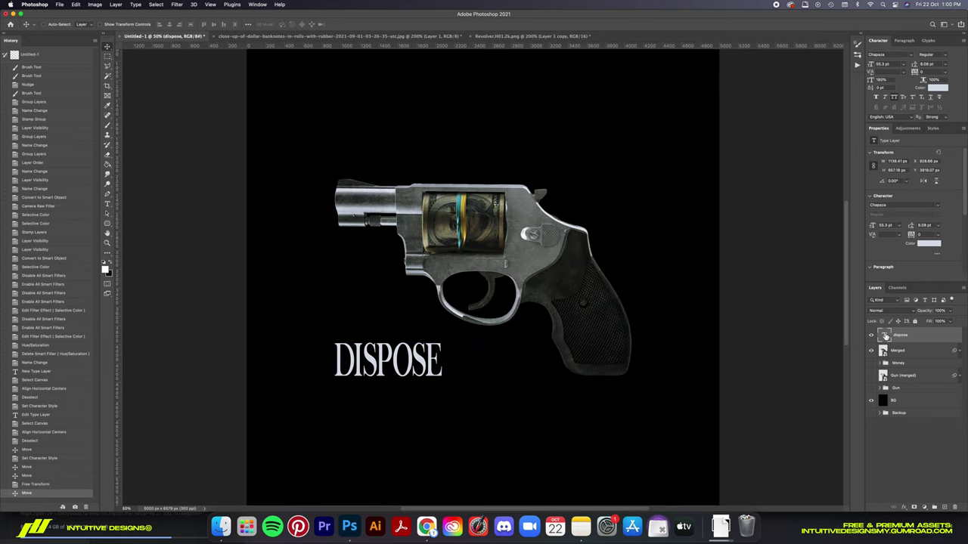
Restore the title to normal width, turn off All Caps and set it in Coolvetica.
{"action": "double_click", "coordinate": [886, 336]}
{"action": "left_click", "coordinate": [367, 25]}
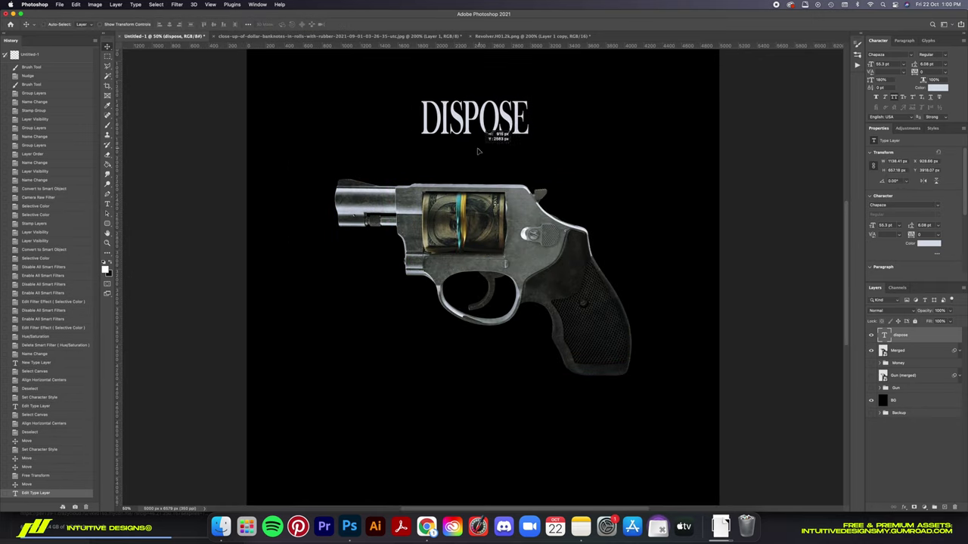
{"action": "double_click", "coordinate": [884, 335]}
{"action": "key", "text": "Return"}
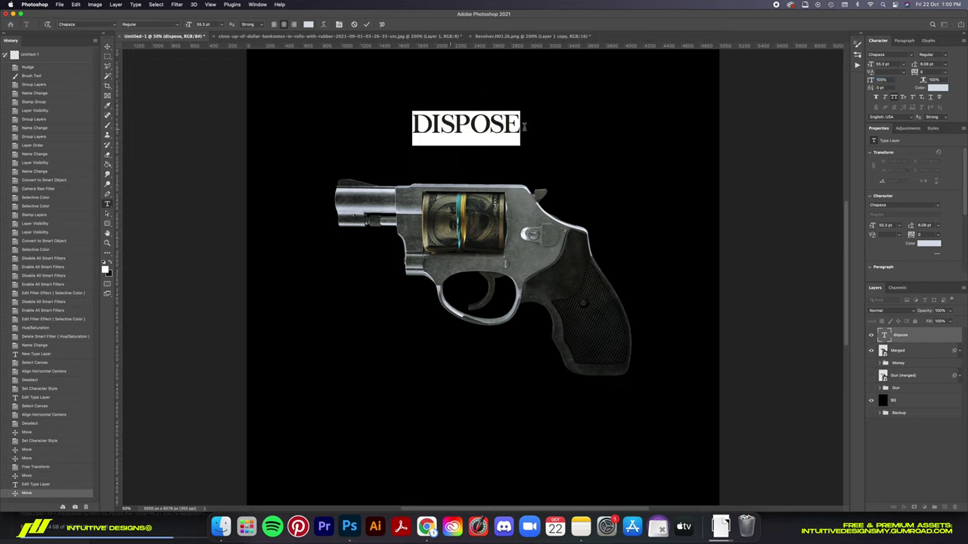
{"action": "left_click", "coordinate": [892, 99]}
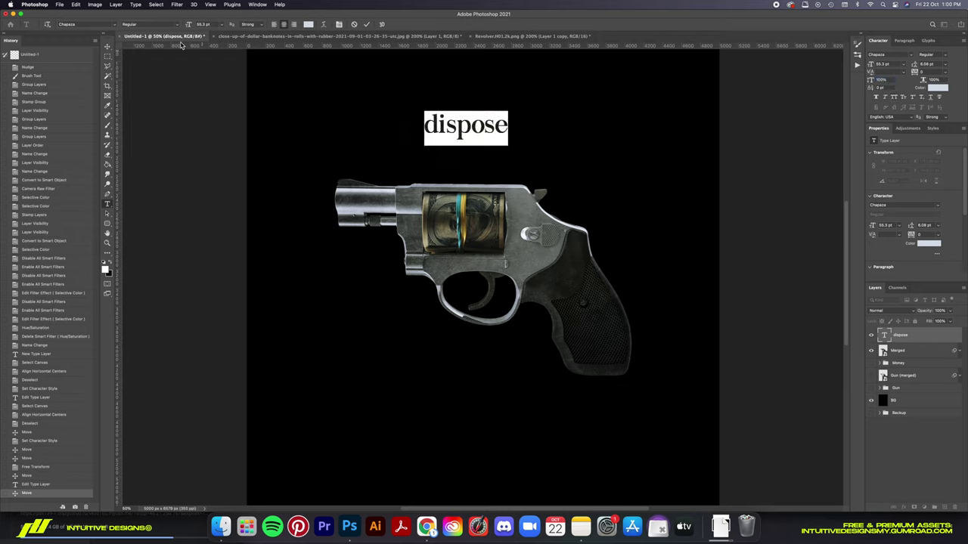
{"action": "type", "text": "coolvetica"}
{"action": "key", "text": "Return"}
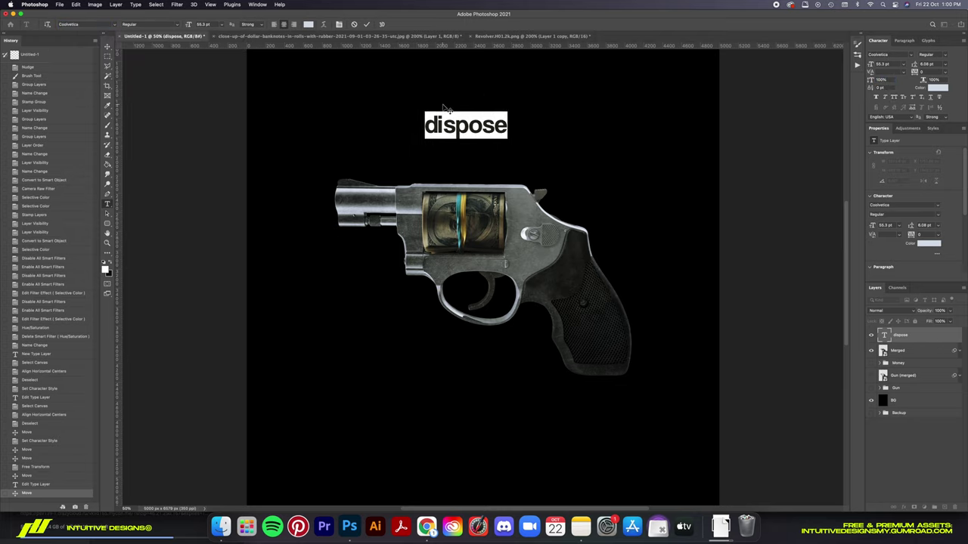
{"action": "type", "text": "D"}
{"action": "left_click", "coordinate": [367, 24]}
Position the D, then create a capital S letter layer and duplicate it into the middle.
{"action": "key", "text": "super+t"}
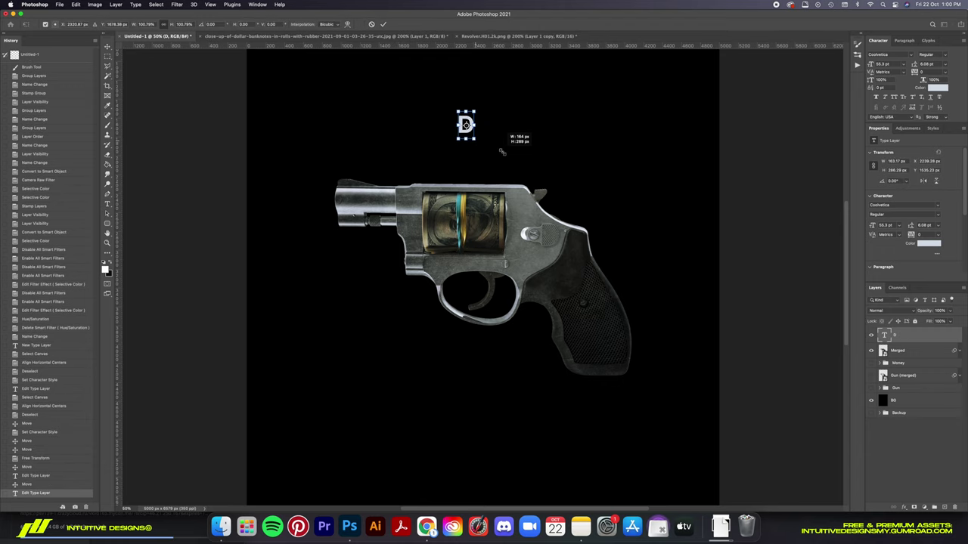
{"action": "key", "text": "Return"}
{"action": "mouse_move", "coordinate": [501, 151]}
{"action": "left_mouse_down"}
{"action": "mouse_move", "coordinate": [437, 142]}
{"action": "mouse_move", "coordinate": [499, 136]}
{"action": "left_mouse_up"}
{"action": "double_click", "coordinate": [884, 335]}
{"action": "type", "text": "s"}
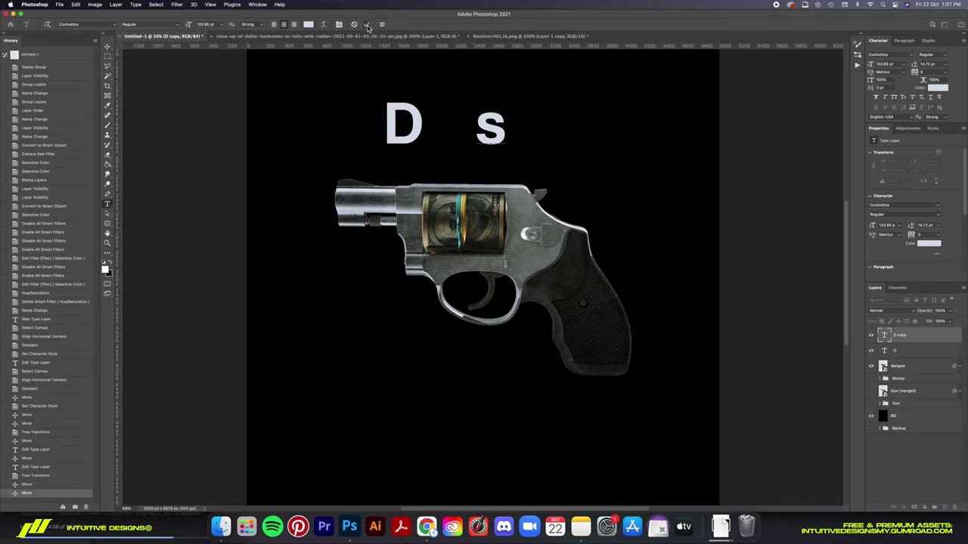
{"action": "left_click", "coordinate": [367, 24]}
{"action": "key", "text": "v"}
{"action": "key", "text": "super+shift+k"}
{"action": "left_click_drag", "start_coordinate": [494, 139], "coordinate": [446, 139]}
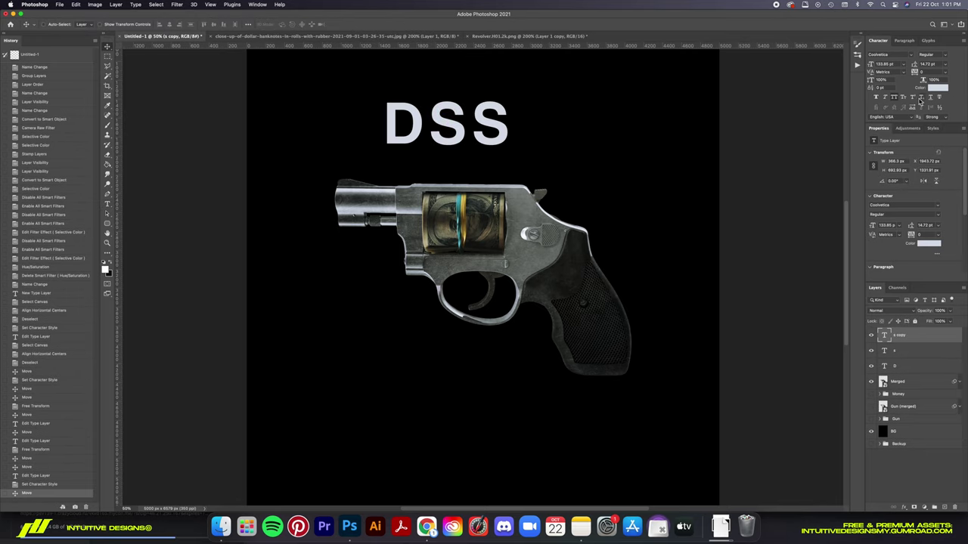
{"action": "key", "text": "super+shift+k"}
Set the middle copy in Chapaza Regular and retype it as a capital I.
{"action": "key", "text": "t"}
{"action": "left_click", "coordinate": [76, 24]}
{"action": "type", "text": "chapa"}
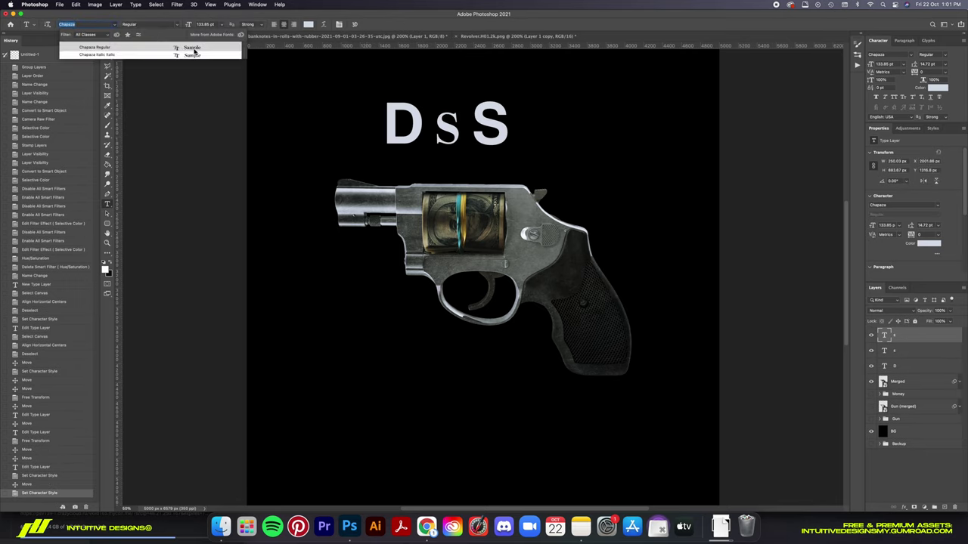
{"action": "left_click", "coordinate": [194, 52]}
{"action": "double_click", "coordinate": [883, 336]}
{"action": "type", "text": "i"}
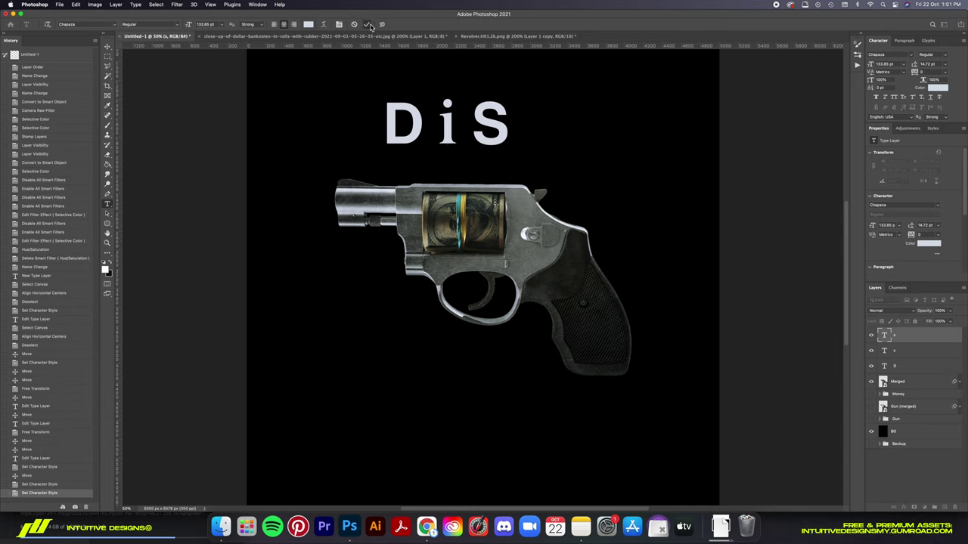
{"action": "left_click", "coordinate": [370, 26]}
{"action": "key", "text": "super+shift+k"}
Shift the I slightly right and add a horizontal guide at the letter tops.
{"action": "key", "text": "v"}
{"action": "key", "text": "super+equal"}
{"action": "left_click_drag", "start_coordinate": [445, 210], "coordinate": [495, 207]}
{"action": "left_click", "coordinate": [550, 212]}
{"action": "mouse_move", "coordinate": [549, 46]}
{"action": "left_mouse_down"}
{"action": "mouse_move", "coordinate": [549, 183]}
{"action": "mouse_move", "coordinate": [579, 182]}
{"action": "left_mouse_up"}
Resize the I to fit between the top guide and a new baseline guide.
{"action": "left_click_drag", "start_coordinate": [680, 180], "coordinate": [681, 182]}
{"action": "left_click", "coordinate": [482, 212]}
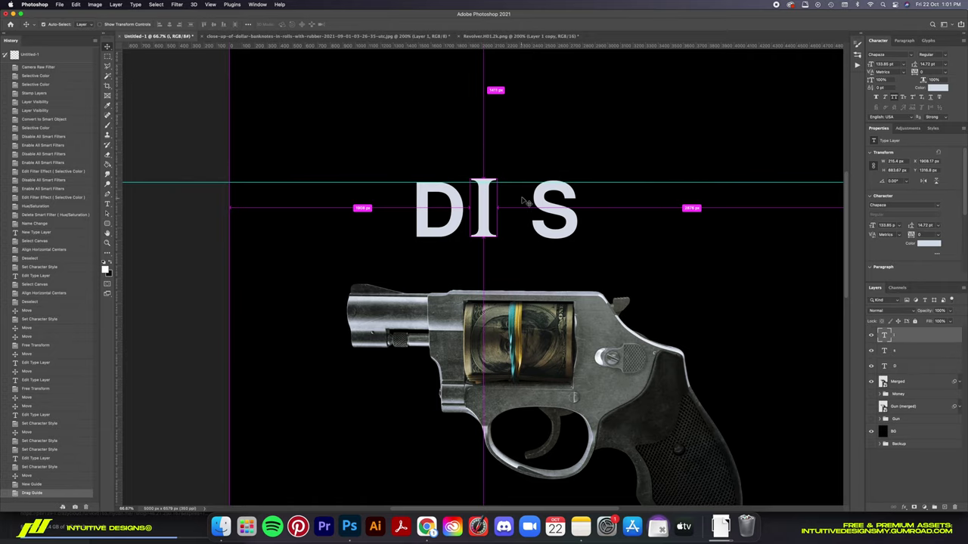
{"action": "key", "text": "super+t"}
{"action": "left_click_drag", "start_coordinate": [494, 162], "coordinate": [493, 172]}
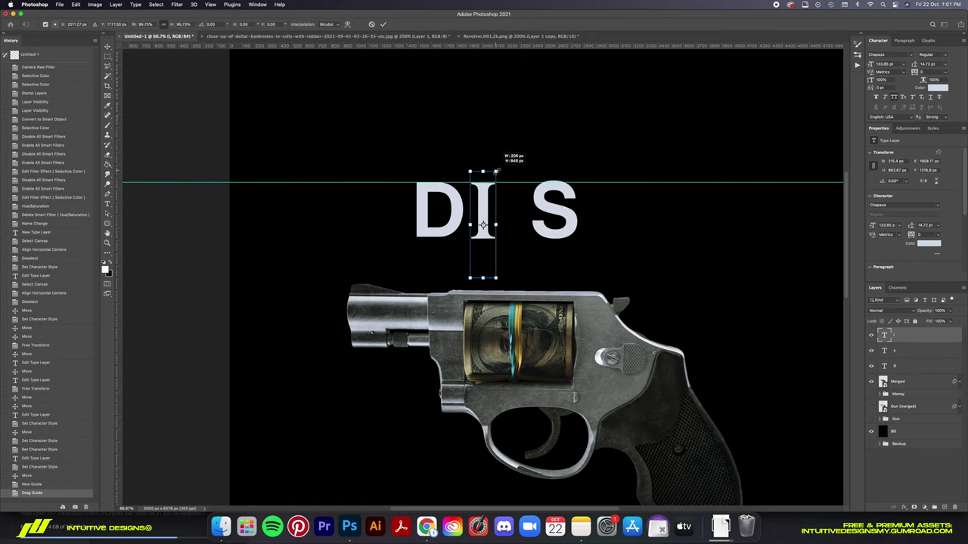
{"action": "key", "text": "Return"}
{"action": "left_click_drag", "start_coordinate": [551, 45], "coordinate": [556, 238]}
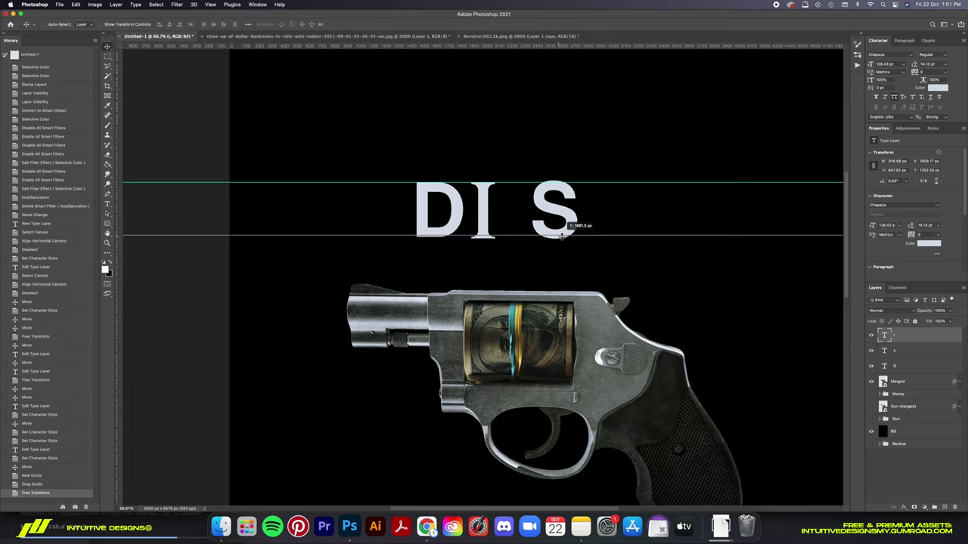
{"action": "key", "text": "super+t"}
{"action": "left_click_drag", "start_coordinate": [497, 281], "coordinate": [496, 277]}
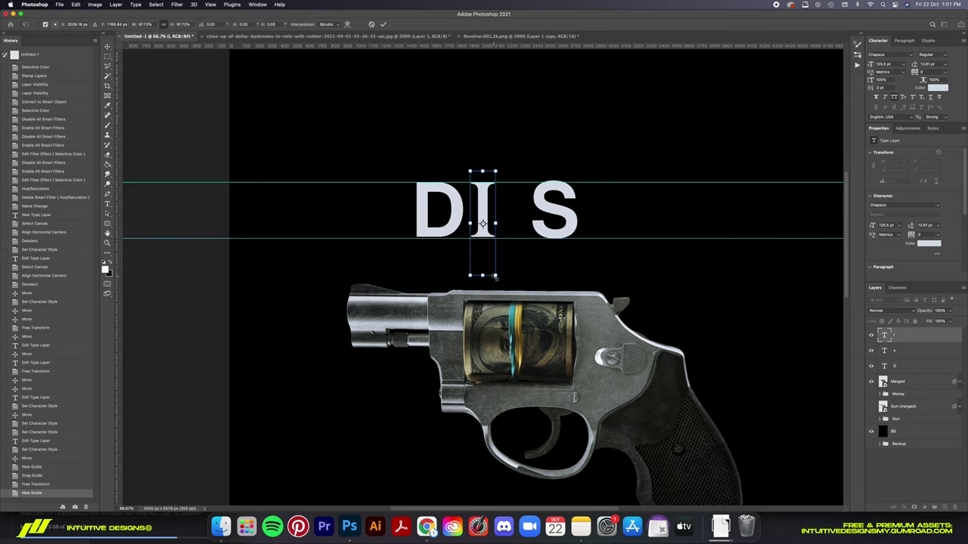
{"action": "key", "text": "Return"}
{"action": "key", "text": "shift+Left"}
{"action": "key", "text": "shift+Left"}
{"action": "left_click_drag", "start_coordinate": [500, 239], "coordinate": [533, 229]}
Retype letter copies into S and P, nudging the P into place.
{"action": "double_click", "coordinate": [885, 336]}
{"action": "type", "text": "S"}
{"action": "key", "text": "super+Return"}
{"action": "key", "text": "v"}
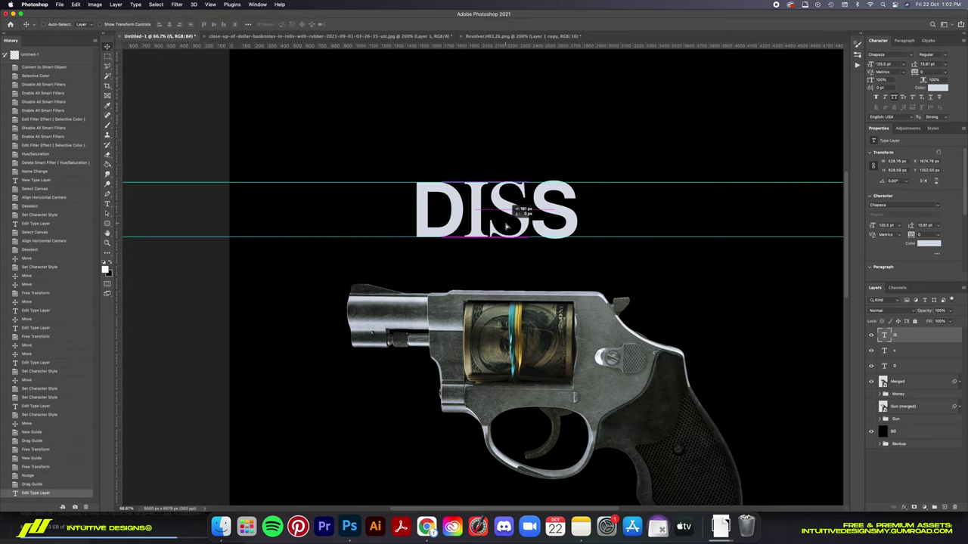
{"action": "left_click_drag", "start_coordinate": [908, 355], "coordinate": [900, 334]}
{"action": "double_click", "coordinate": [885, 336]}
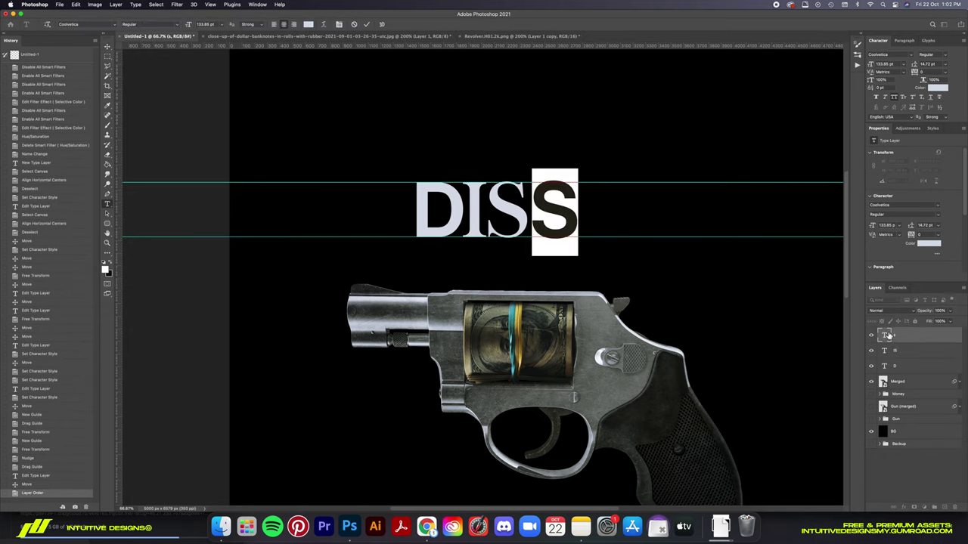
{"action": "type", "text": "P"}
{"action": "left_click", "coordinate": [366, 25]}
{"action": "key", "text": "v"}
{"action": "key", "text": "Left"}
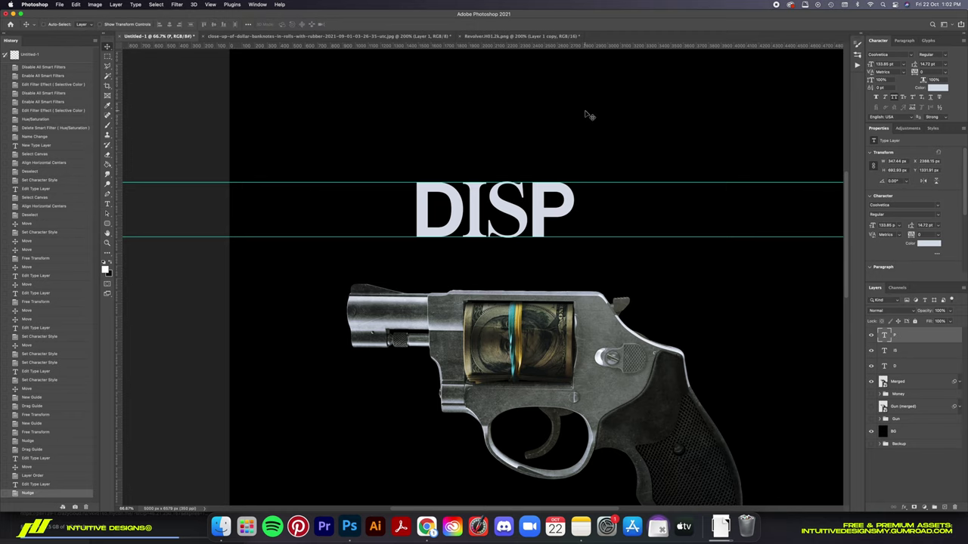
{"action": "scroll", "coordinate": [605, 167], "scroll_direction": "right", "scroll_amount": 5}
Duplicate the IS letters into an O, rotate it to a slant and place it beside the P.
{"action": "left_click", "coordinate": [918, 354]}
{"action": "left_click_drag", "start_coordinate": [399, 220], "coordinate": [505, 219]}
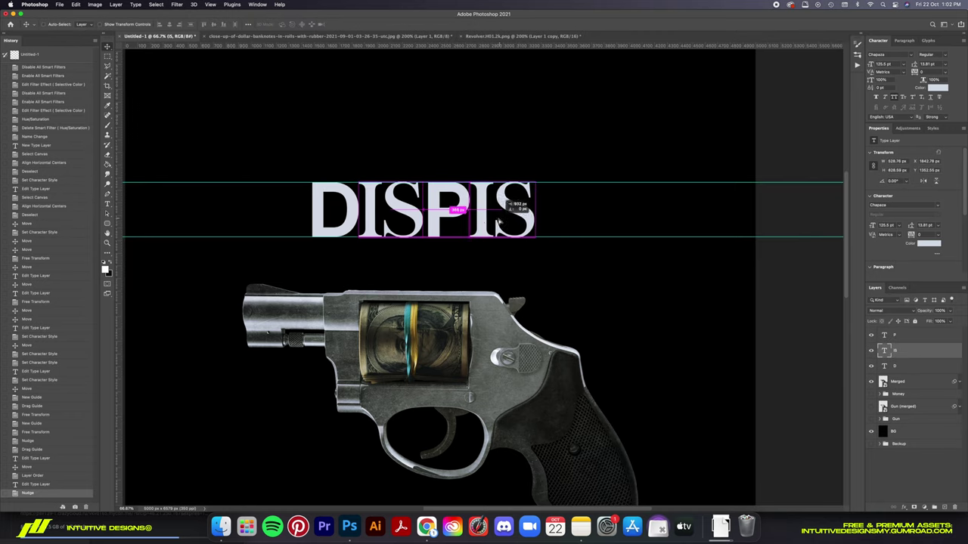
{"action": "double_click", "coordinate": [499, 212]}
{"action": "type", "text": "OS"}
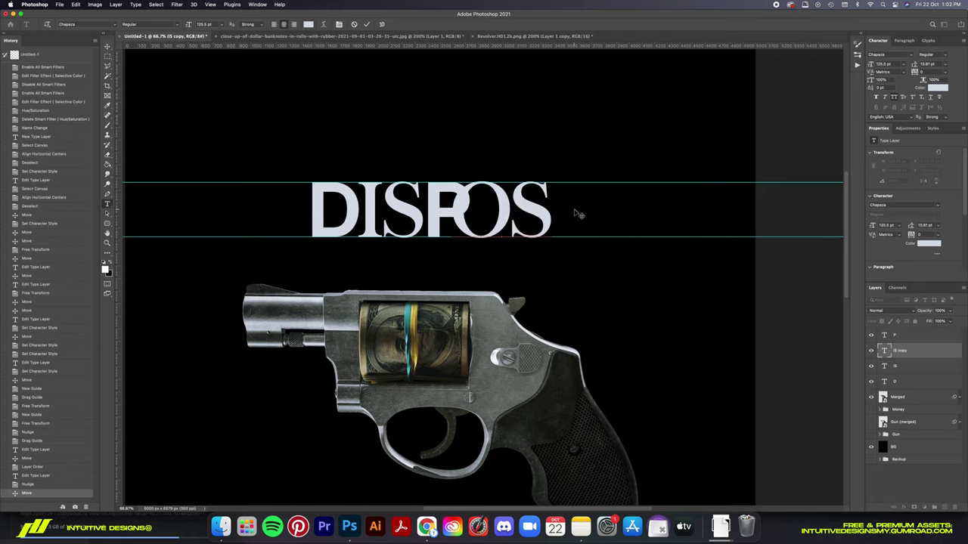
{"action": "key", "text": "BackSpace"}
{"action": "key", "text": "ctrl+Return"}
{"action": "key", "text": "ctrl+t"}
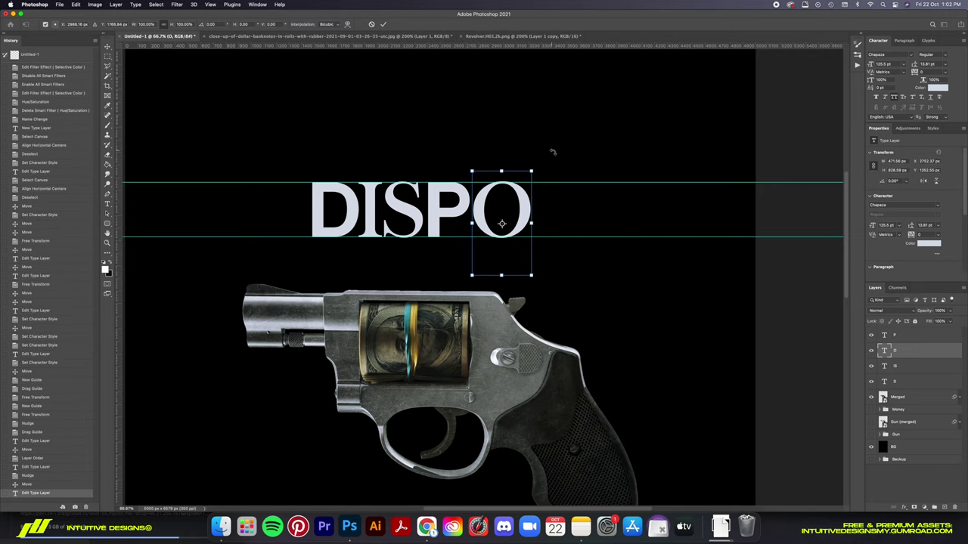
{"action": "mouse_move", "coordinate": [558, 152]}
{"action": "left_mouse_down"}
{"action": "mouse_move", "coordinate": [571, 167]}
{"action": "mouse_move", "coordinate": [539, 235]}
{"action": "left_mouse_up"}
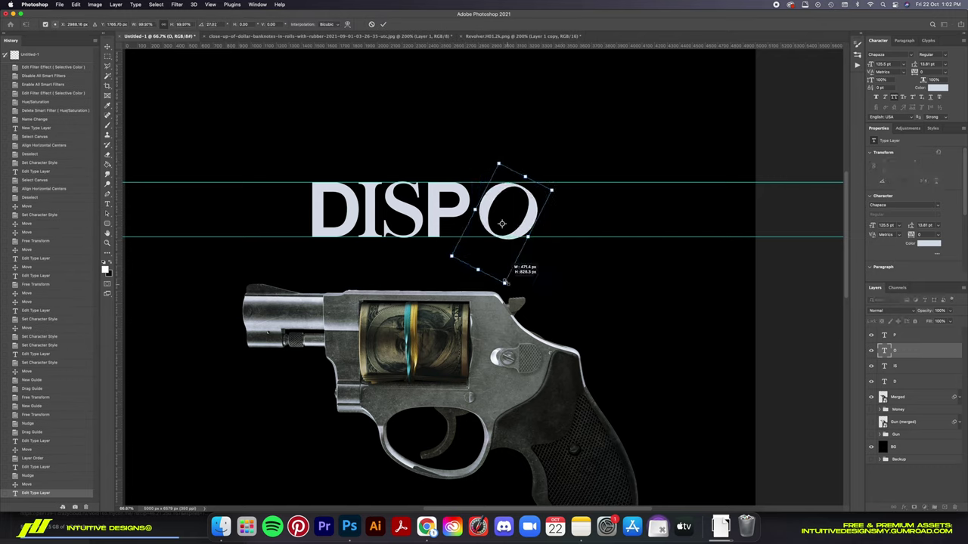
{"action": "left_click_drag", "start_coordinate": [505, 282], "coordinate": [507, 282]}
{"action": "key", "text": "Return"}
{"action": "left_click_drag", "start_coordinate": [546, 214], "coordinate": [539, 216]}
Duplicate the P layer, retype the copy, and move the S right of the O.
{"action": "left_click", "coordinate": [911, 338]}
{"action": "key", "text": "ctrl+j"}
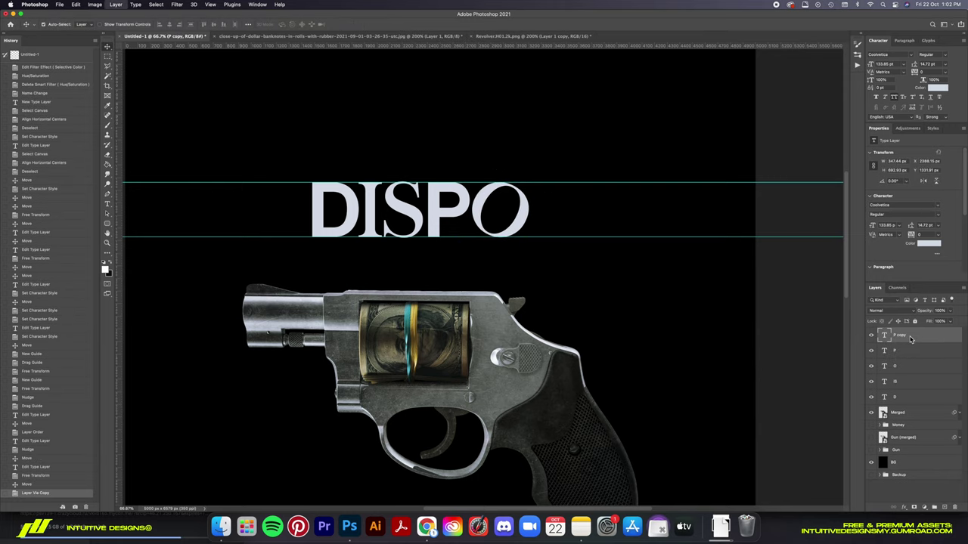
{"action": "double_click", "coordinate": [447, 208]}
{"action": "type", "text": "B"}
{"action": "key", "text": "Escape"}
{"action": "left_click_drag", "start_coordinate": [445, 205], "coordinate": [543, 206]}
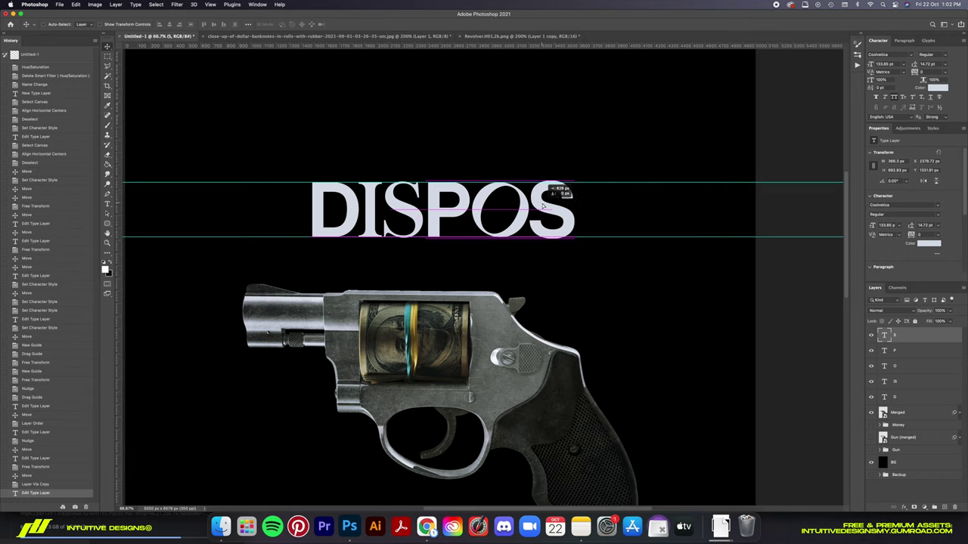
Add the final E by duplicating the IS letters after DISPOS and retyping them.
{"action": "key", "text": "t"}
{"action": "left_click", "coordinate": [620, 292]}
{"action": "type", "text": "E"}
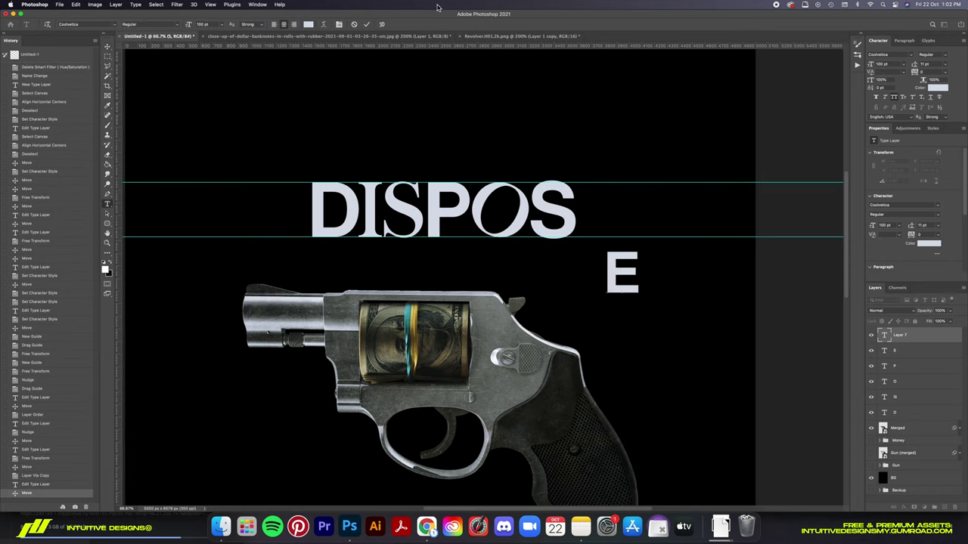
{"action": "key", "text": "Escape"}
{"action": "key", "text": "BackSpace"}
{"action": "left_click", "coordinate": [900, 382]}
{"action": "left_click_drag", "start_coordinate": [381, 207], "coordinate": [601, 208]}
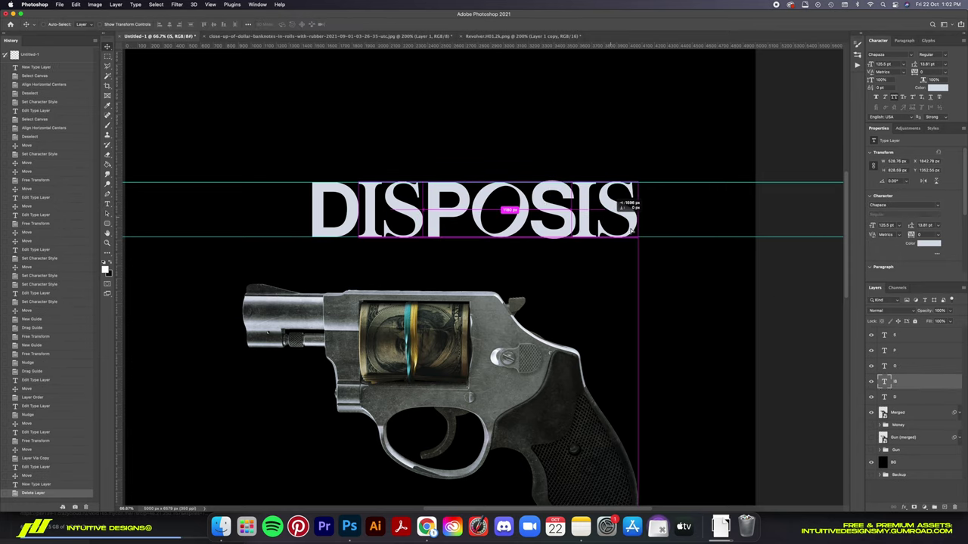
{"action": "double_click", "coordinate": [571, 212]}
{"action": "type", "text": "E"}
{"action": "key", "text": "Escape"}
{"action": "key", "text": "v"}
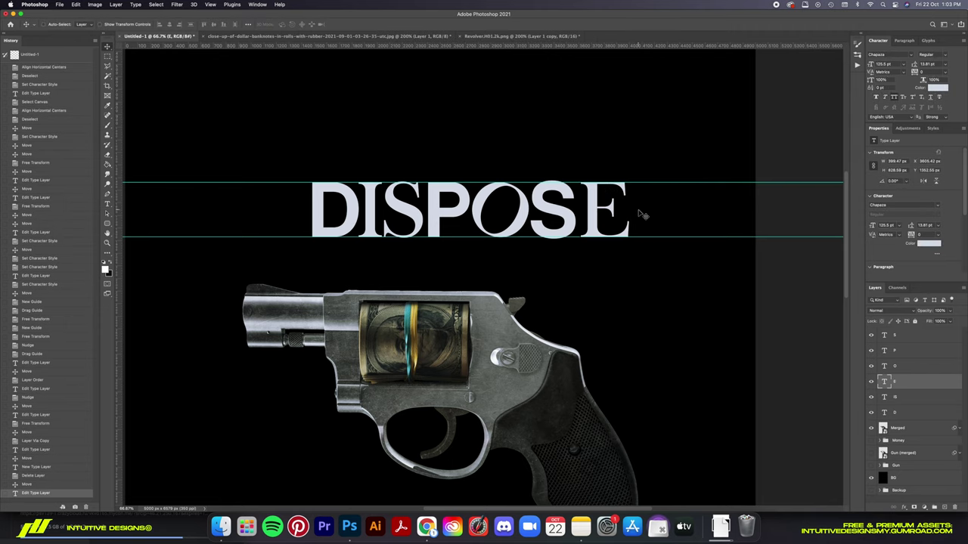
{"action": "key", "text": "ctrl+minus"}
{"action": "key", "text": "ctrl+minus"}
Move the E layer above O and set the selected D, P, S letters to Helvetica.
{"action": "key", "text": "ctrl+1"}
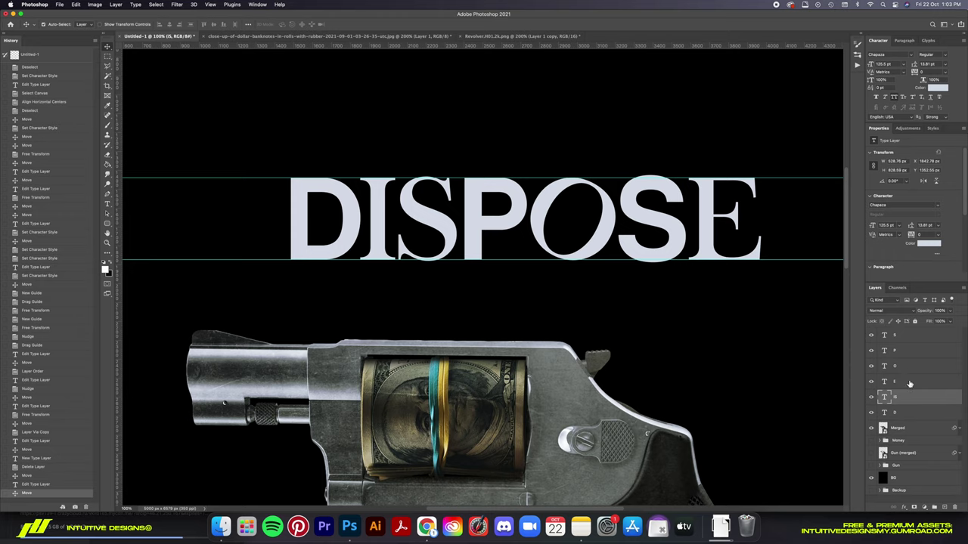
{"action": "left_click_drag", "start_coordinate": [900, 382], "coordinate": [900, 362]}
{"action": "left_click", "coordinate": [900, 335], "text": "shift"}
{"action": "key", "text": "t"}
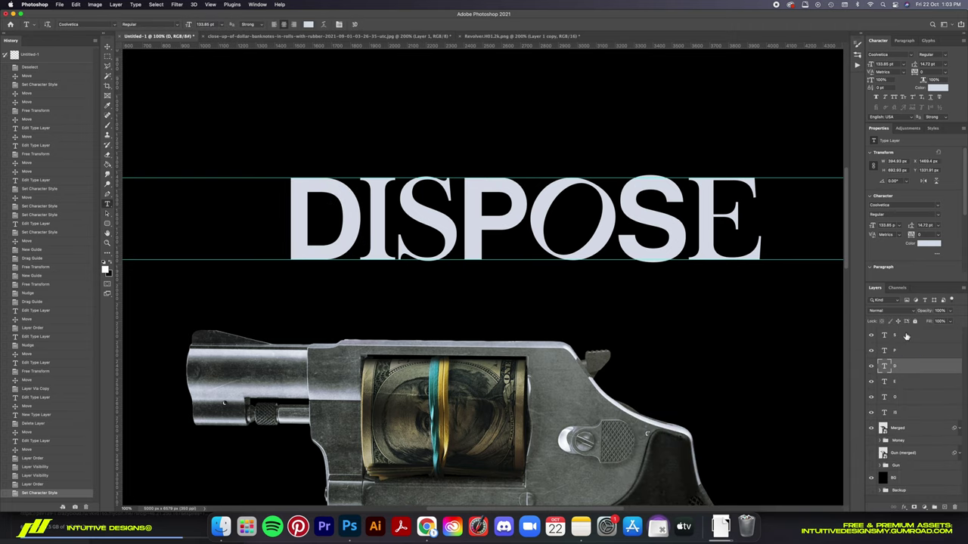
{"action": "left_click", "coordinate": [83, 25]}
{"action": "key", "text": "Return"}
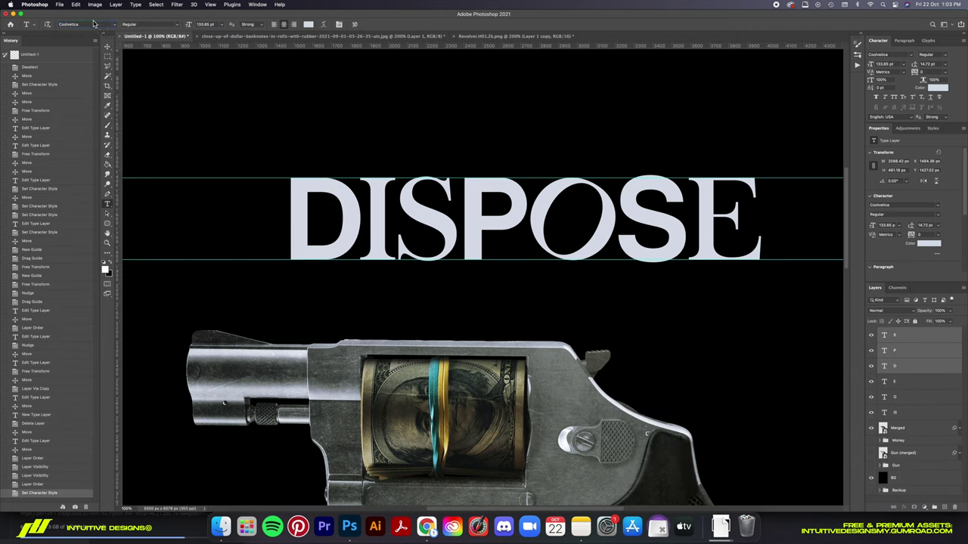
{"action": "type", "text": "Helvetica"}
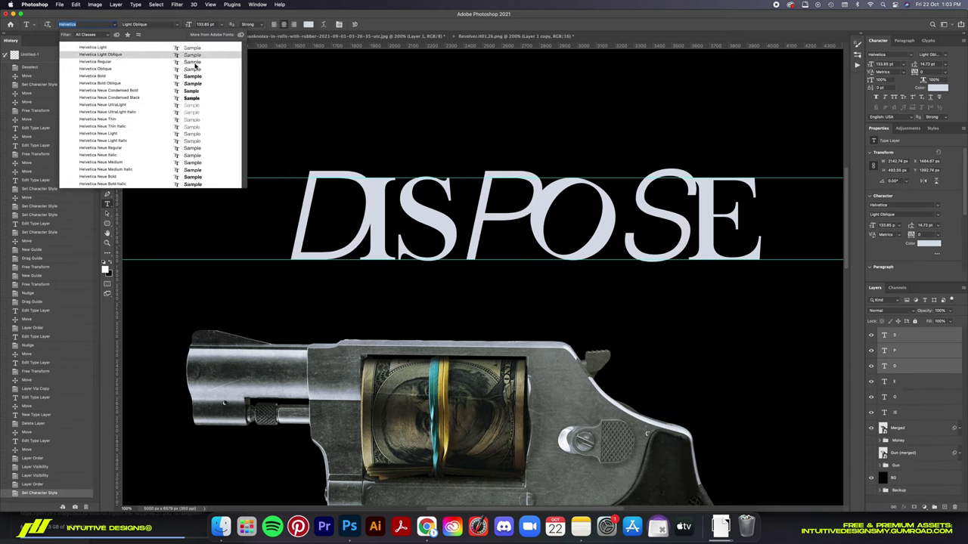
{"action": "key", "text": "Return"}
Squeeze the selected letters narrower and shorter, then shift the S right away from the I.
{"action": "key", "text": "ctrl+t"}
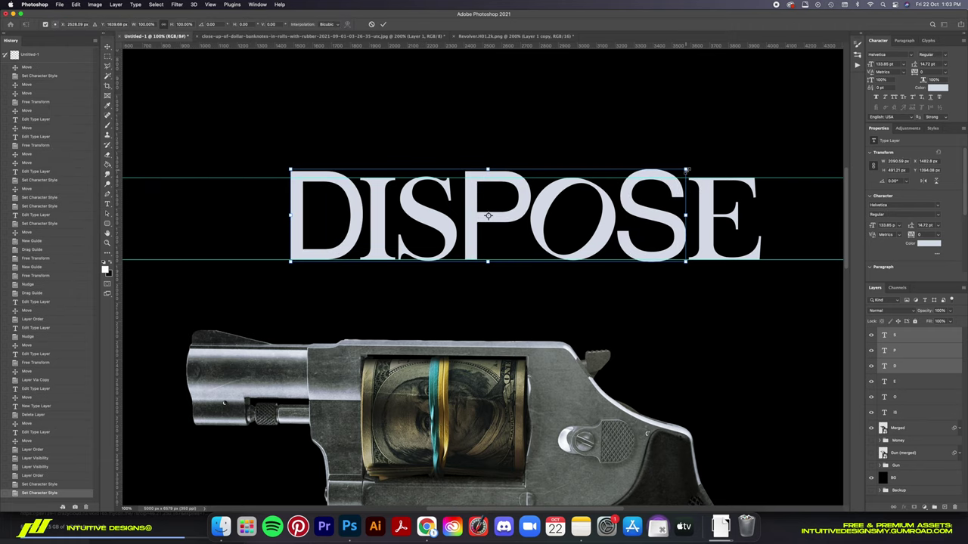
{"action": "mouse_move", "coordinate": [685, 171]}
{"action": "left_mouse_down"}
{"action": "mouse_move", "coordinate": [650, 191]}
{"action": "mouse_move", "coordinate": [657, 179]}
{"action": "left_mouse_up"}
{"action": "key", "text": "Return"}
{"action": "key", "text": "Return"}
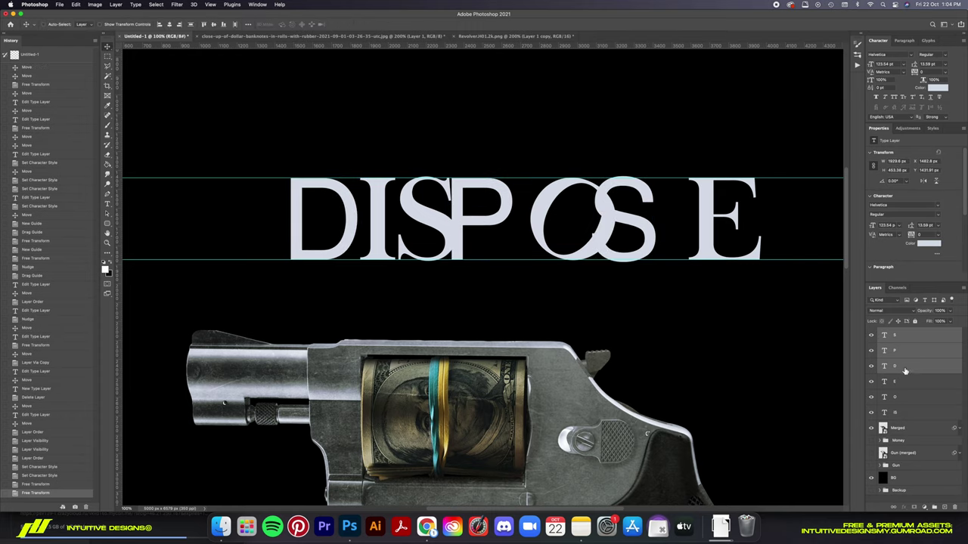
{"action": "left_click_drag", "start_coordinate": [402, 218], "coordinate": [409, 218]}
{"action": "key", "text": "Right"}
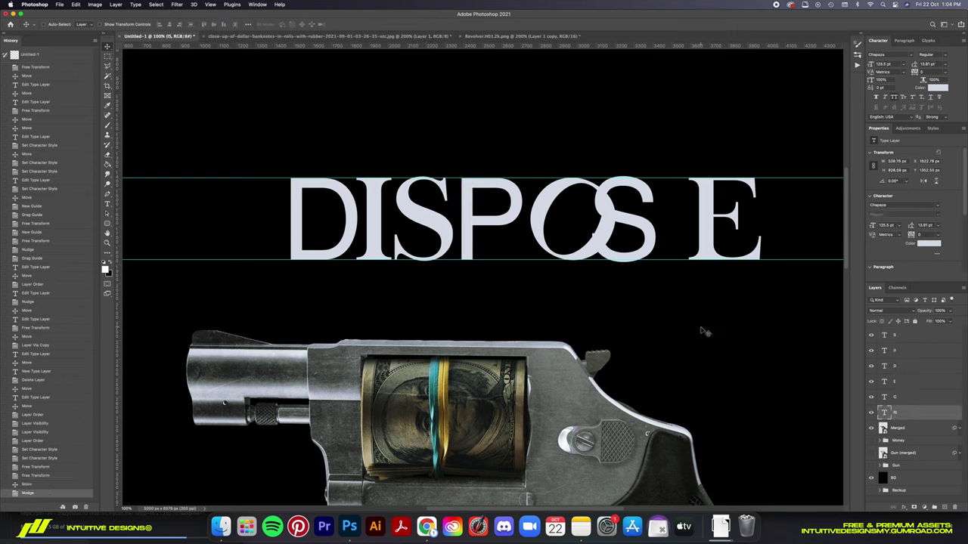
Respace the title: nudge P and O left and the last S right toward E.
{"action": "left_click", "coordinate": [906, 351]}
{"action": "key", "text": "Left"}
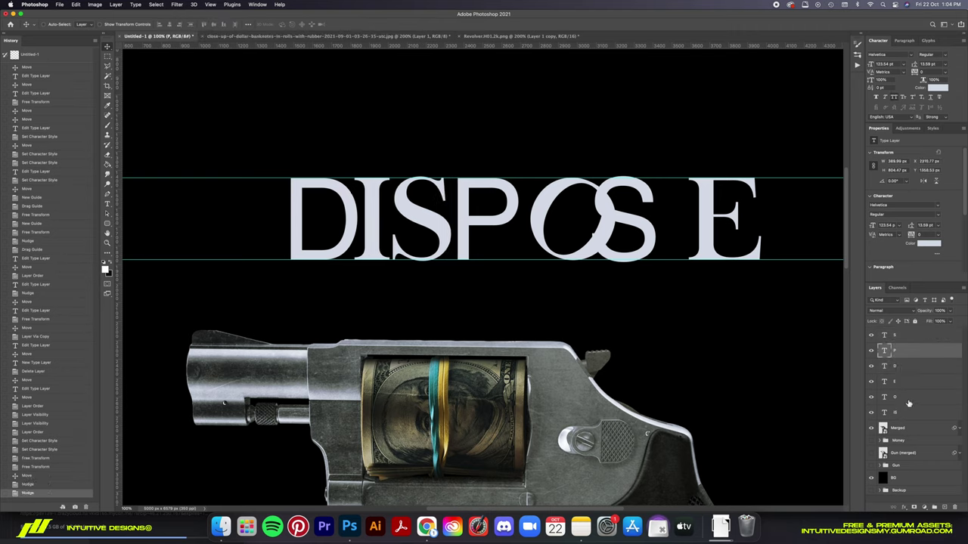
{"action": "left_click", "coordinate": [909, 404]}
{"action": "key", "text": "Left"}
{"action": "left_click", "coordinate": [913, 345]}
{"action": "key", "text": "shift+Right"}
{"action": "key", "text": "shift+Right"}
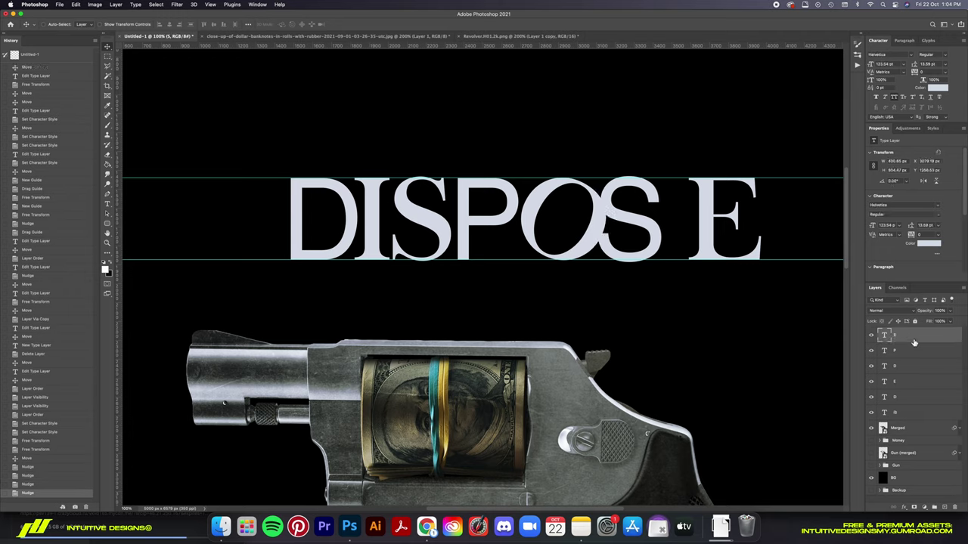
{"action": "key", "text": "shift+Right"}
{"action": "key", "text": "shift+Right"}
{"action": "key", "text": "shift+Right"}
{"action": "key", "text": "shift+Right"}
{"action": "left_click", "coordinate": [914, 381]}
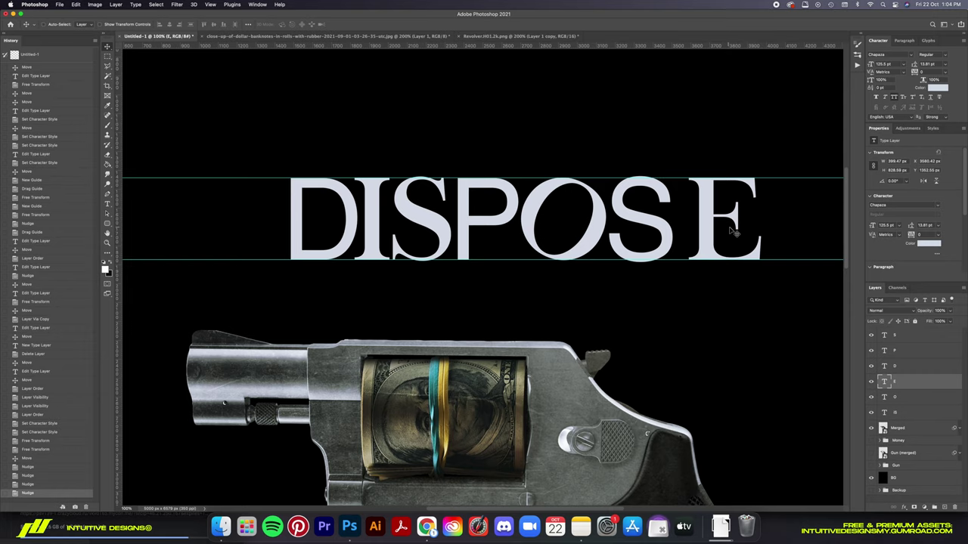
Check the E letter, move its layer to the top of the stack, and bring up Save As.
{"action": "key", "text": "super+minus"}
{"action": "key", "text": "super+minus"}
{"action": "key", "text": "super+minus"}
{"action": "left_click", "coordinate": [871, 382]}
{"action": "left_click", "coordinate": [871, 381]}
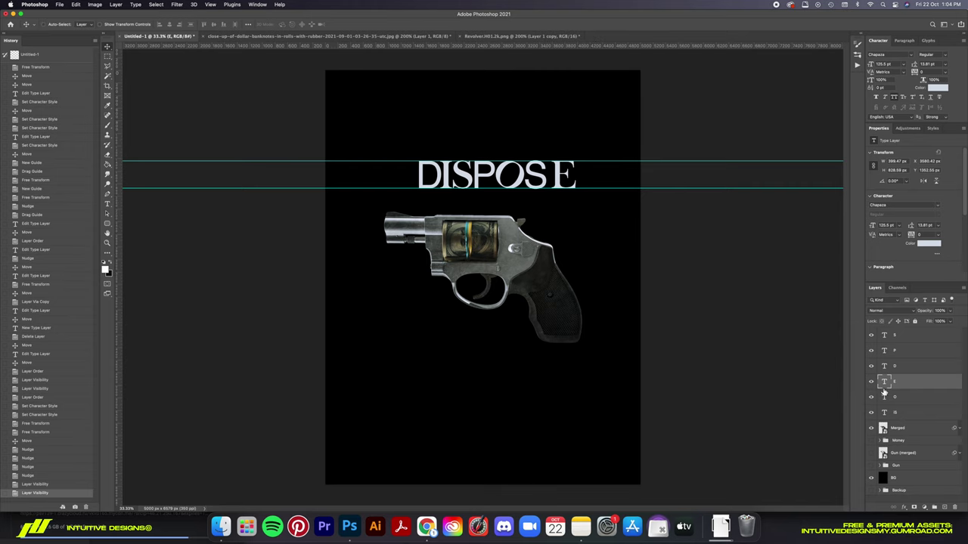
{"action": "left_click", "coordinate": [871, 382]}
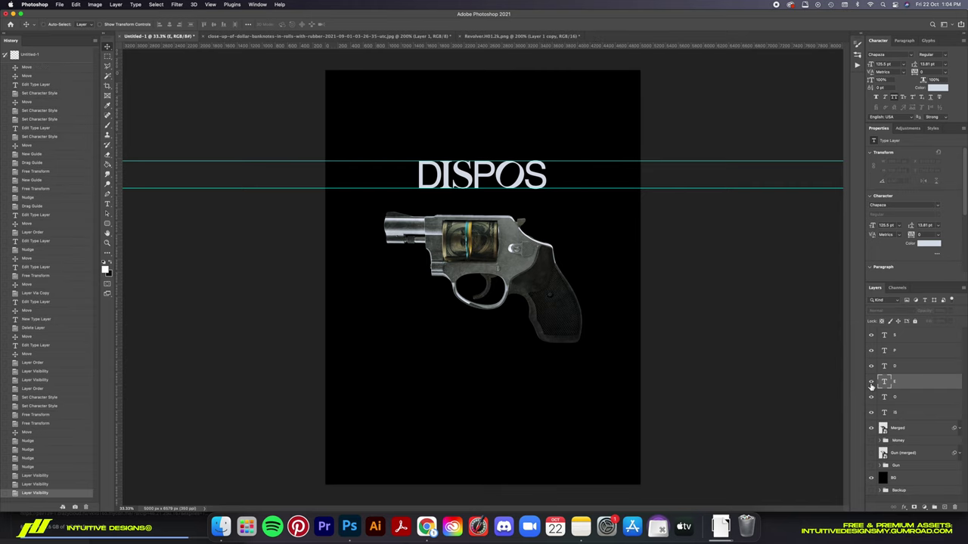
{"action": "left_click_drag", "start_coordinate": [883, 381], "coordinate": [907, 338]}
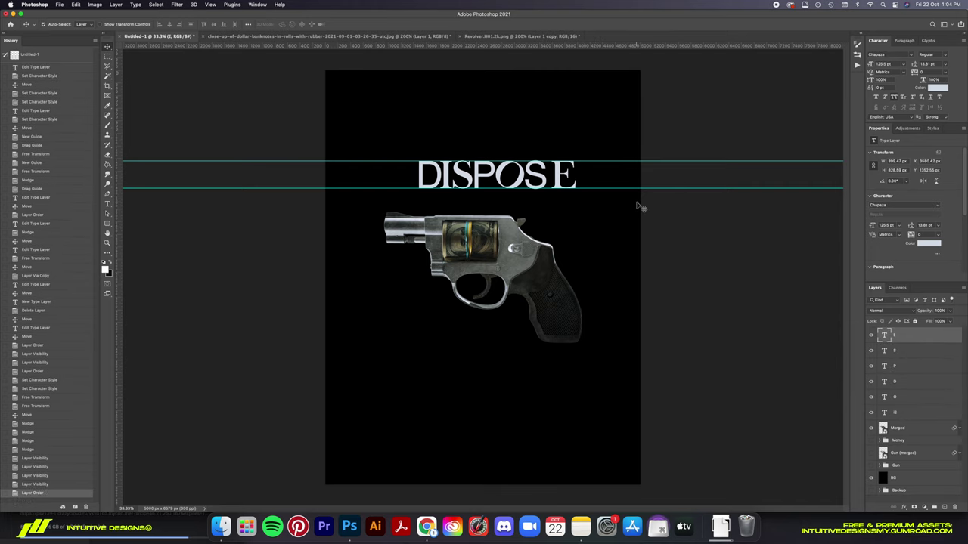
{"action": "key", "text": "super+1"}
{"action": "key", "text": "Return"}
{"action": "scroll", "coordinate": [577, 146], "scroll_direction": "up", "scroll_amount": 5}
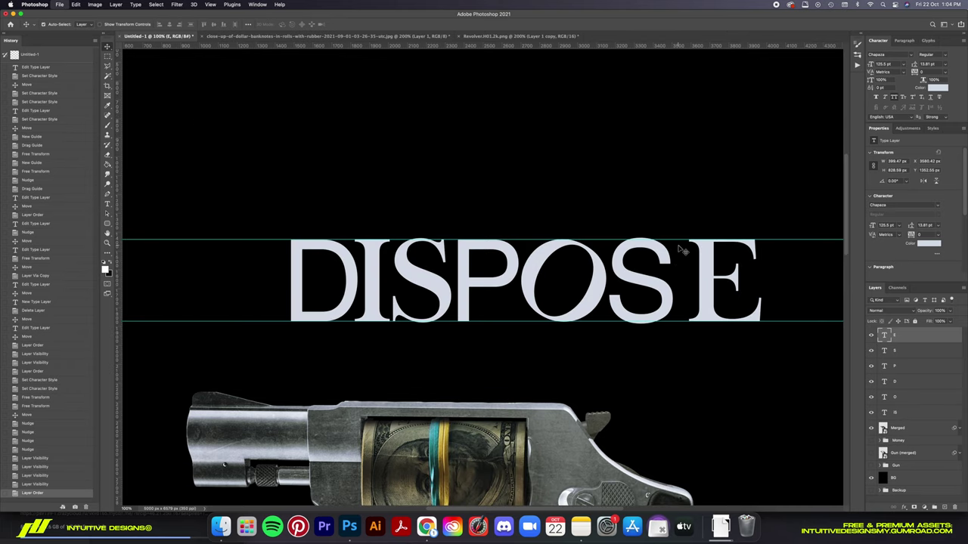
{"action": "key", "text": "super+shift+s"}
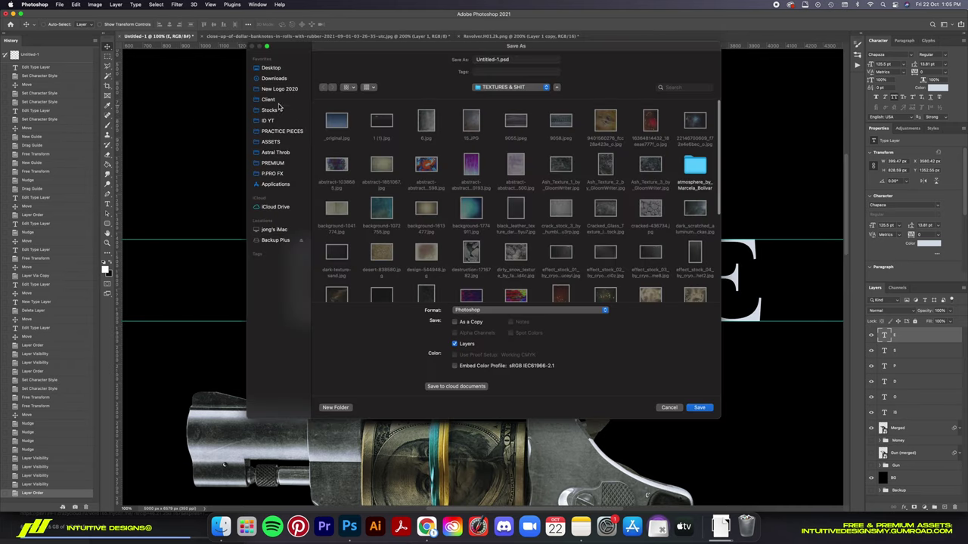
Save the poster as guns.psd in the PRACTICE PIECES folder and close the reference images.
{"action": "left_click", "coordinate": [276, 101]}
{"action": "left_click", "coordinate": [286, 132]}
{"action": "type", "text": "guns"}
{"action": "key", "text": "Return"}
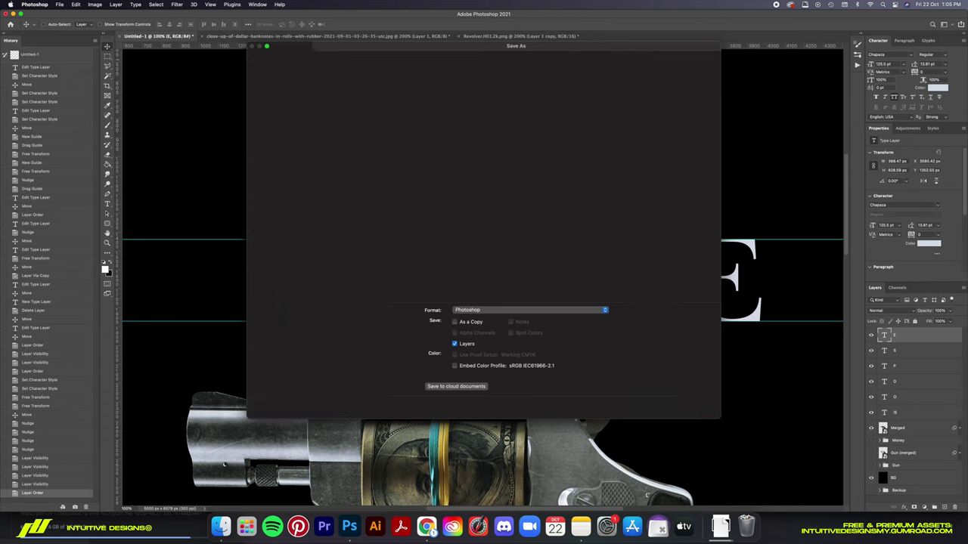
{"action": "key", "text": "alt+super+w"}
{"action": "key", "text": "super+d"}
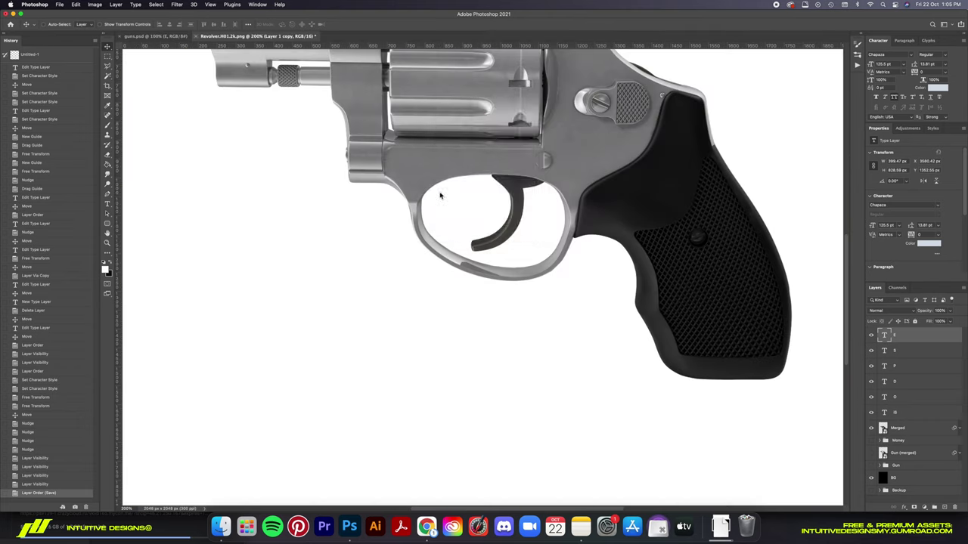
{"action": "key", "text": "super+d"}
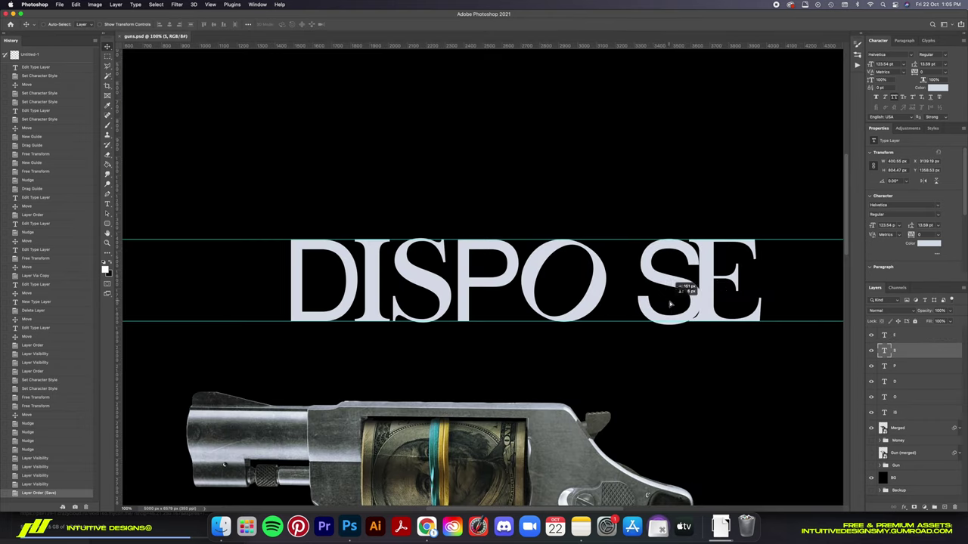
Delete the misplaced E layer and discard a trial newly typed E.
{"action": "key", "text": "BackSpace"}
{"action": "key", "text": "t"}
{"action": "left_click", "coordinate": [726, 302]}
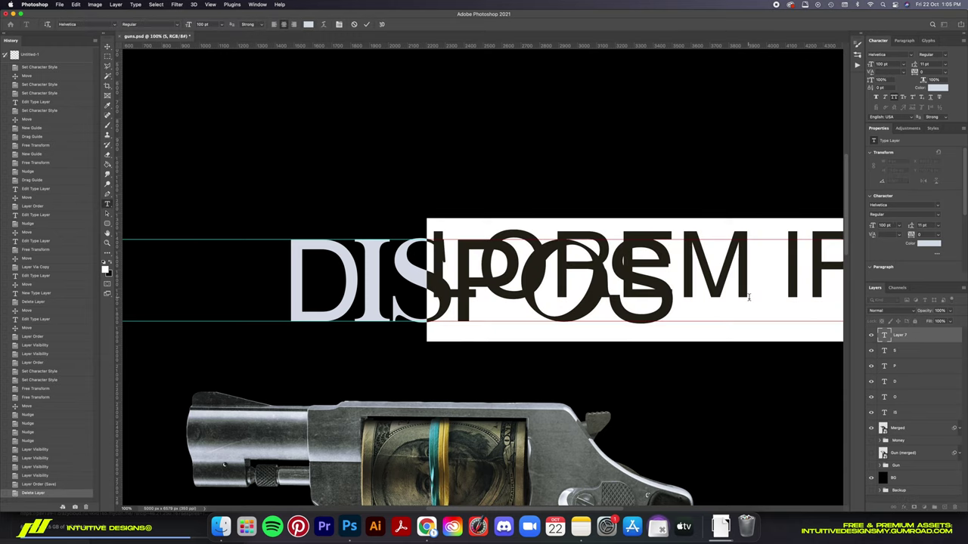
{"action": "type", "text": "E"}
{"action": "key", "text": "Escape"}
{"action": "key", "text": "BackSpace"}
Duplicate the IS layer right of DISPOS, retype it as E, and slide it beside the S.
{"action": "left_click", "coordinate": [899, 397]}
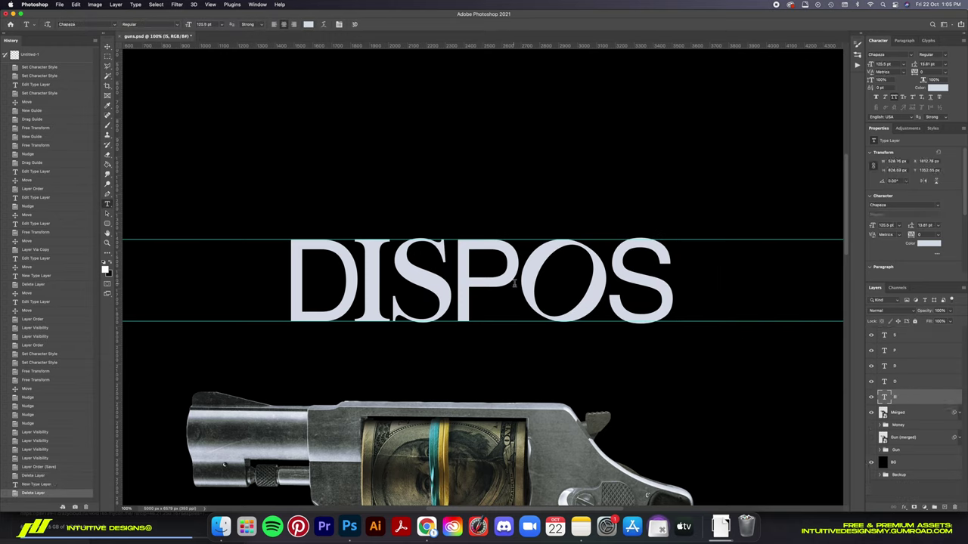
{"action": "left_click_drag", "start_coordinate": [378, 280], "coordinate": [703, 280]}
{"action": "double_click", "coordinate": [885, 397]}
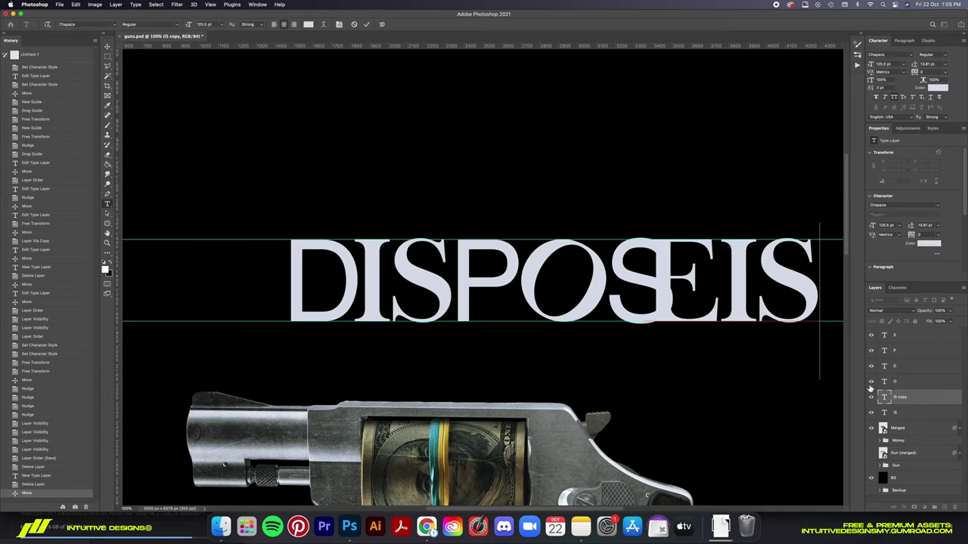
{"action": "type", "text": "E"}
{"action": "key", "text": "Escape"}
{"action": "key", "text": "v"}
{"action": "left_click_drag", "start_coordinate": [744, 275], "coordinate": [694, 276]}
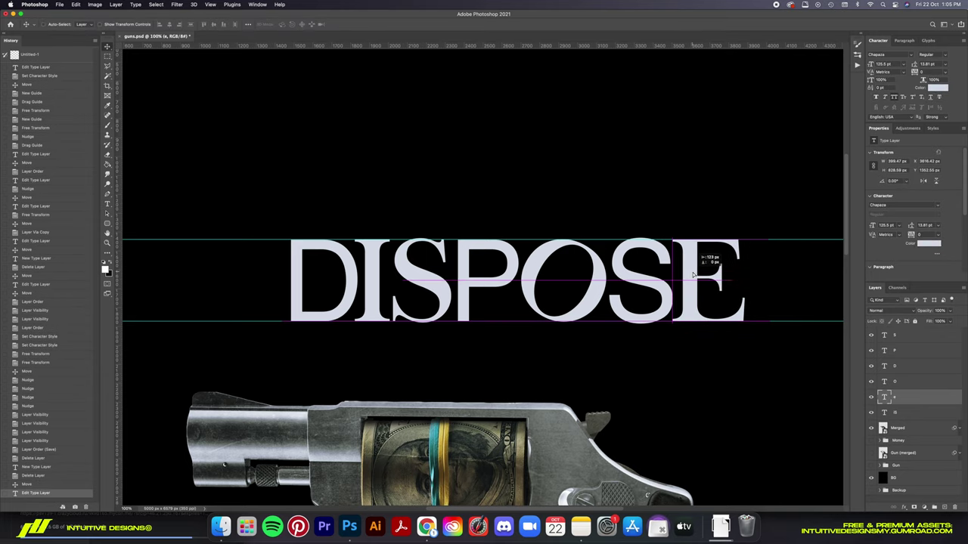
{"action": "key", "text": "super+0"}
Remove both horizontal guides, retype the IS layer as I, and nudge a letter into alignment.
{"action": "left_click_drag", "start_coordinate": [549, 25], "coordinate": [552, 30]}
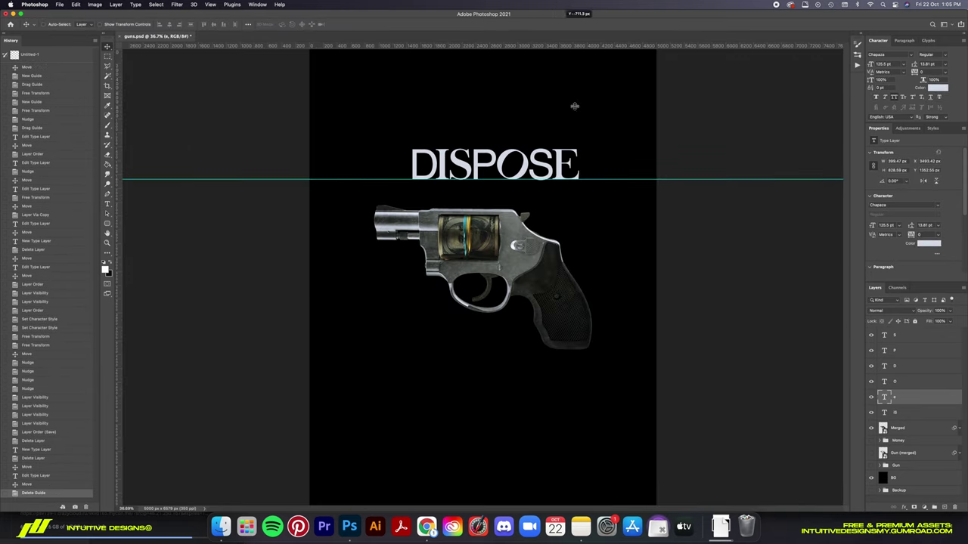
{"action": "left_click_drag", "start_coordinate": [573, 180], "coordinate": [572, 44]}
{"action": "key", "text": "super+1"}
{"action": "double_click", "coordinate": [885, 413]}
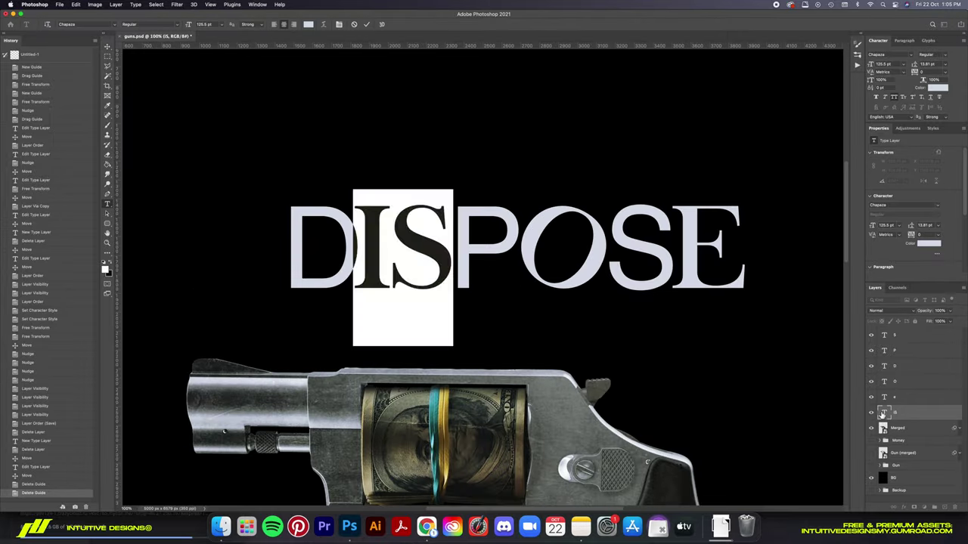
{"action": "type", "text": "I"}
{"action": "key", "text": "Escape"}
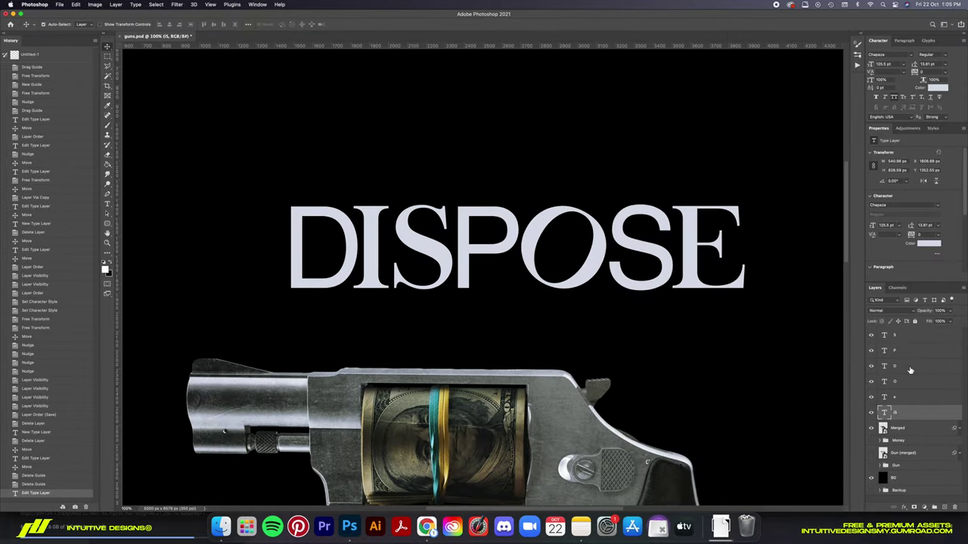
{"action": "left_click", "coordinate": [910, 370]}
{"action": "key", "text": "Left"}
Group the DISPOSE letter layers, centre them on the canvas, and scale the title down below the gun.
{"action": "key", "text": "super+0"}
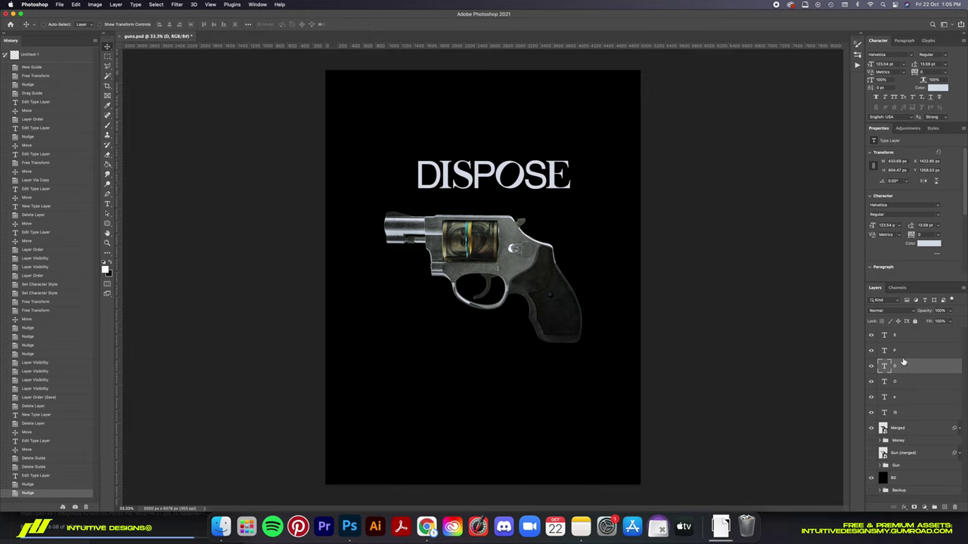
{"action": "left_click", "coordinate": [905, 338]}
{"action": "left_click", "coordinate": [899, 413], "text": "shift"}
{"action": "key", "text": "super+g"}
{"action": "key", "text": "super+a"}
{"action": "key", "text": "super+d"}
{"action": "key", "text": "super+t"}
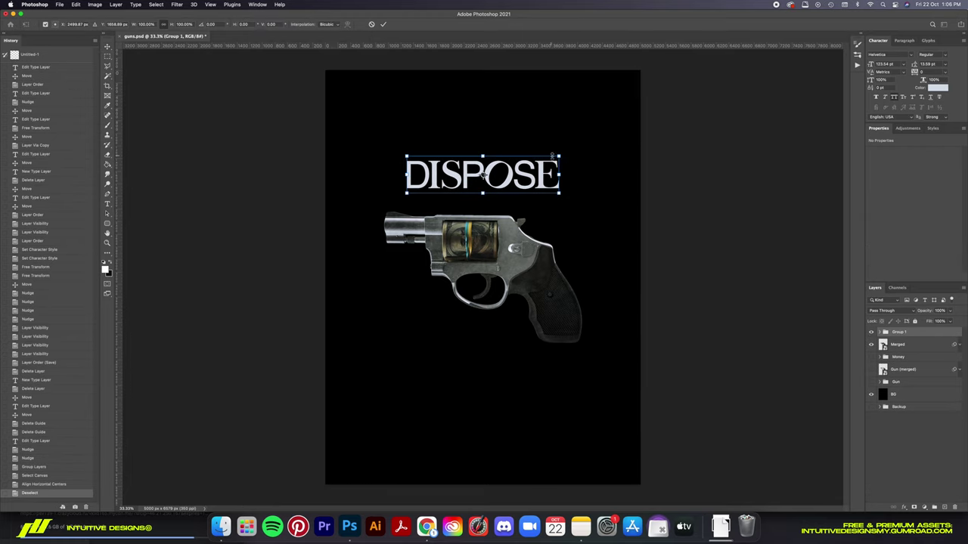
{"action": "mouse_move", "coordinate": [553, 156]}
{"action": "left_mouse_down"}
{"action": "mouse_move", "coordinate": [521, 173]}
{"action": "mouse_move", "coordinate": [506, 346]}
{"action": "left_mouse_up"}
{"action": "key", "text": "Return"}
{"action": "key", "text": "super+1"}
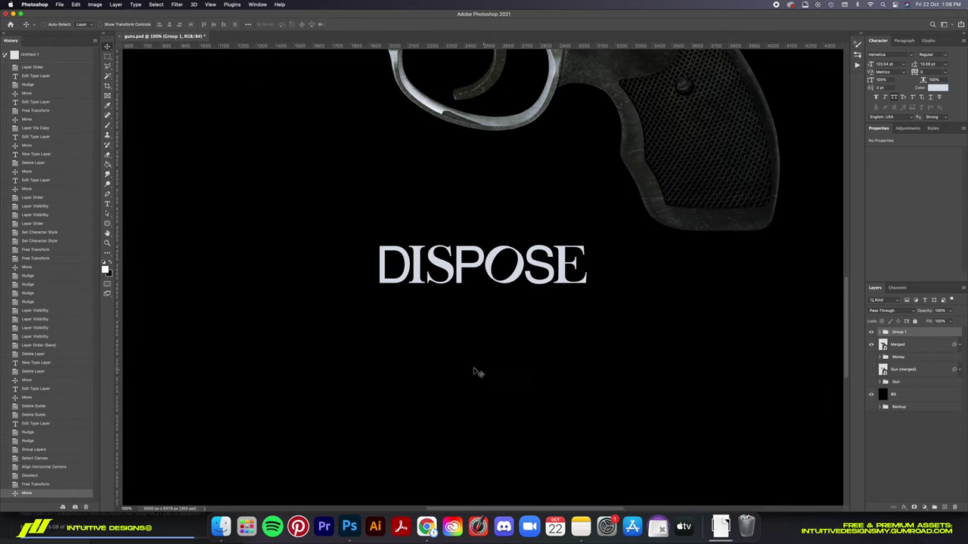
Add NO GOOD DEED text below DISPOSE in Coolvetica at 11 pt.
{"action": "key", "text": "t"}
{"action": "left_click", "coordinate": [488, 335]}
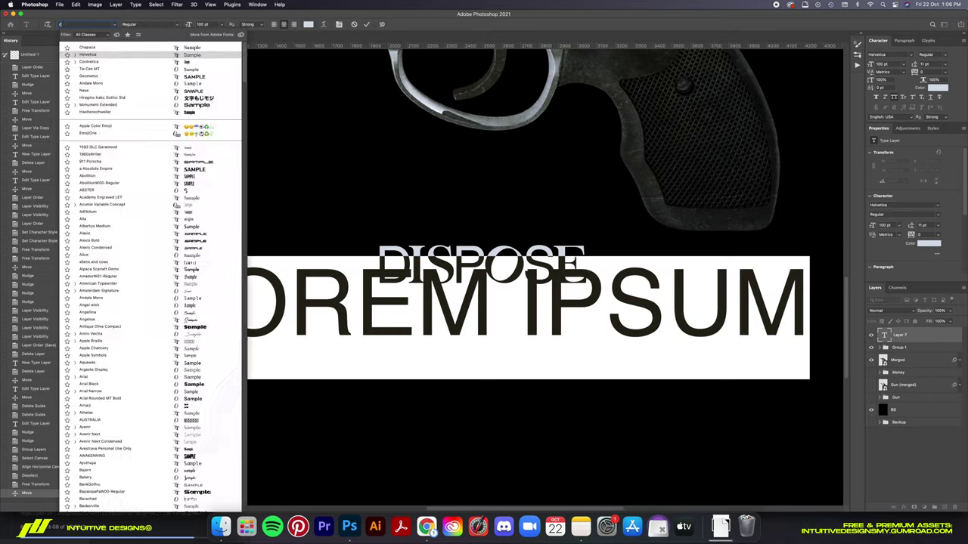
{"action": "type", "text": "Coolvetica"}
{"action": "key", "text": "Return"}
{"action": "type", "text": "NO GOO"}
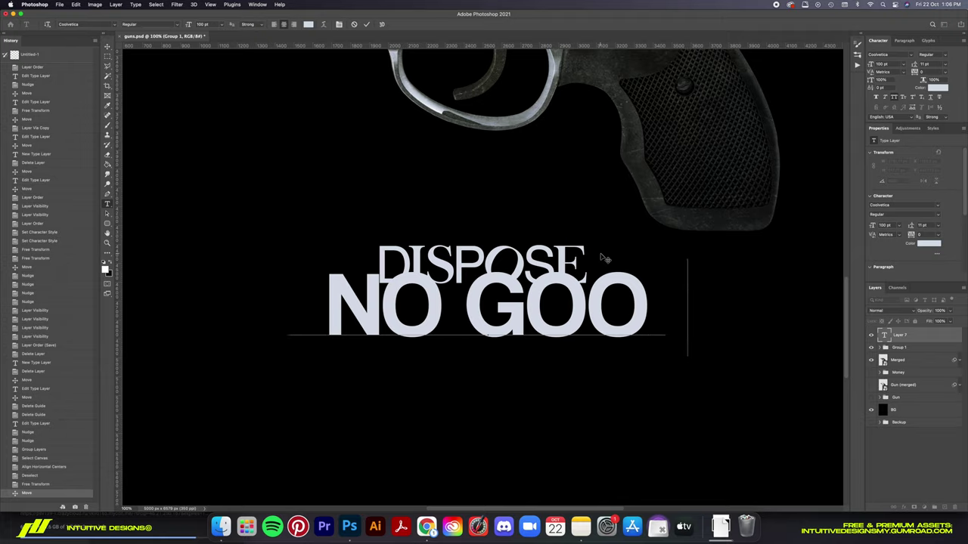
{"action": "type", "text": "D DEED"}
{"action": "key", "text": "super+a"}
{"action": "left_click", "coordinate": [210, 25]}
{"action": "left_click", "coordinate": [209, 71]}
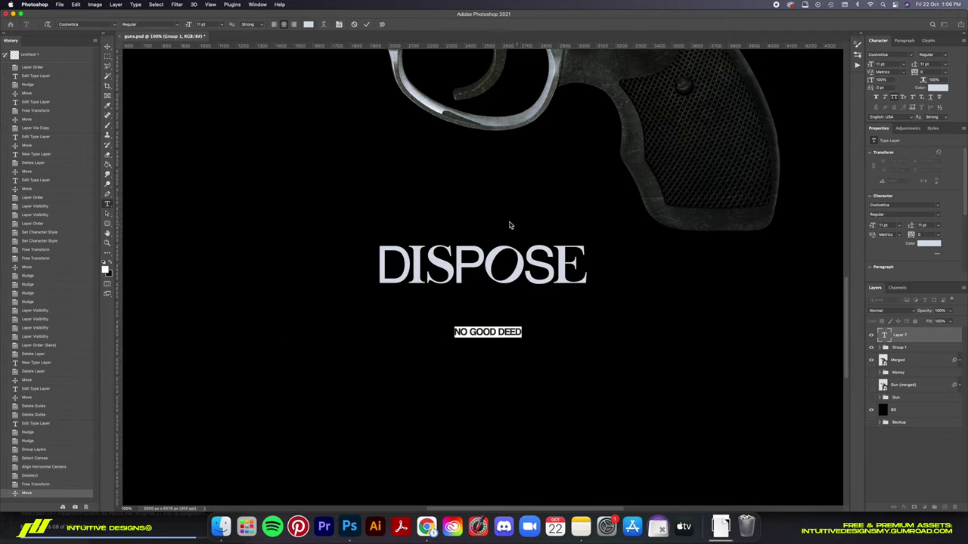
{"action": "left_click", "coordinate": [366, 25]}
Centre the subtitle just under DISPOSE and reduce it to 10 pt.
{"action": "key", "text": "v"}
{"action": "key", "text": "super+a"}
{"action": "key", "text": "super+d"}
{"action": "left_click_drag", "start_coordinate": [536, 340], "coordinate": [531, 309]}
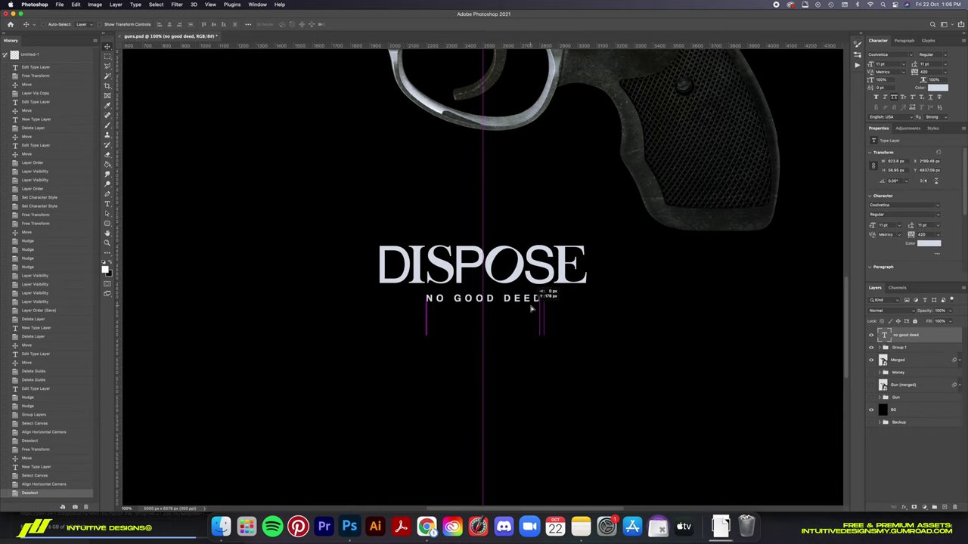
{"action": "key", "text": "super+0"}
{"action": "key", "text": "super+1"}
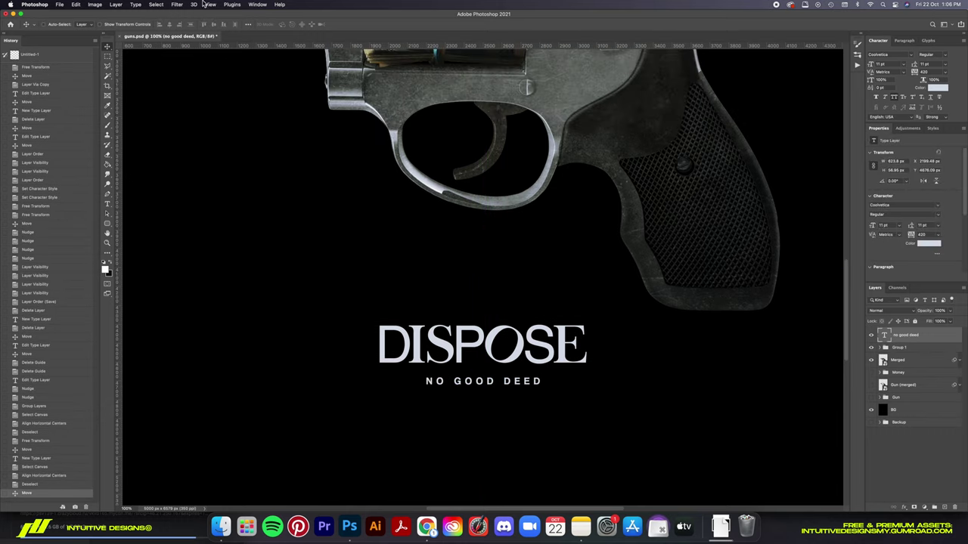
{"action": "key", "text": "t"}
{"action": "left_click", "coordinate": [212, 24]}
{"action": "left_click", "coordinate": [208, 62]}
Zoom in on the title and add a leading period to the NO GOOD DEED subtitle.
{"action": "key", "text": "ctrl+minus"}
{"action": "key", "text": "ctrl+minus"}
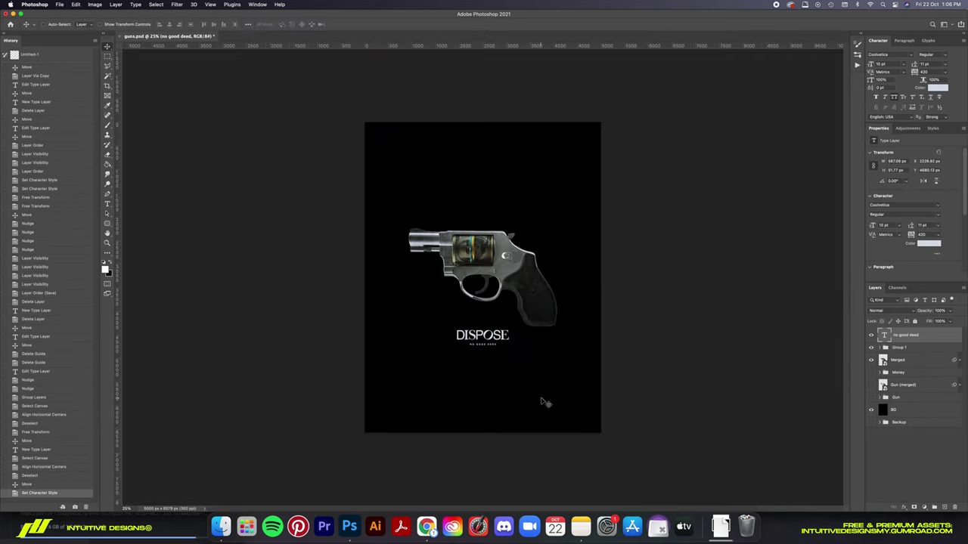
{"action": "key", "text": "ctrl+minus"}
{"action": "key", "text": "ctrl+minus"}
{"action": "key", "text": "ctrl+plus"}
{"action": "key", "text": "ctrl+plus"}
{"action": "key", "text": "ctrl+plus"}
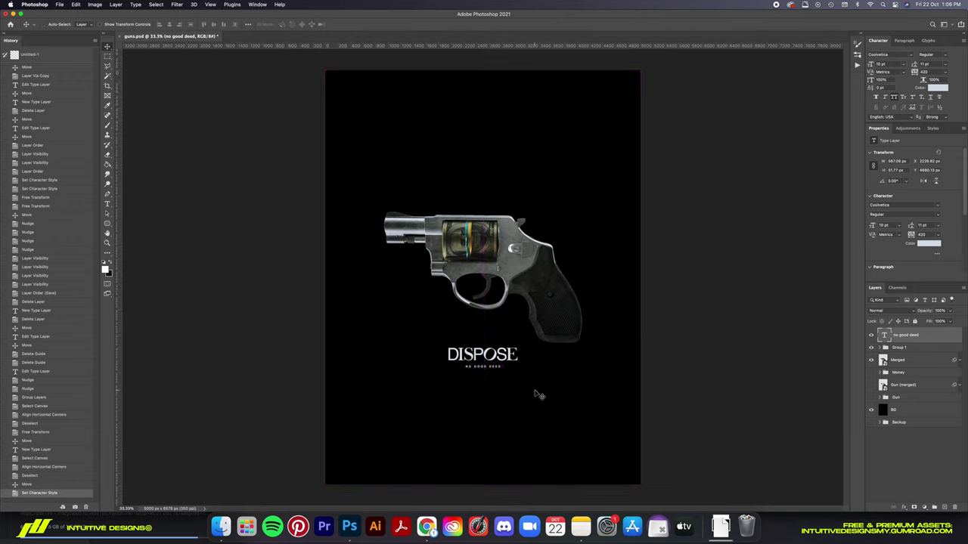
{"action": "key", "text": "ctrl+plus"}
{"action": "key", "text": "ctrl+plus"}
{"action": "key", "text": "ctrl+plus"}
{"action": "scroll", "coordinate": [538, 390], "scroll_direction": "down", "scroll_amount": 2}
{"action": "key", "text": "ctrl+plus"}
{"action": "key", "text": "ctrl+0"}
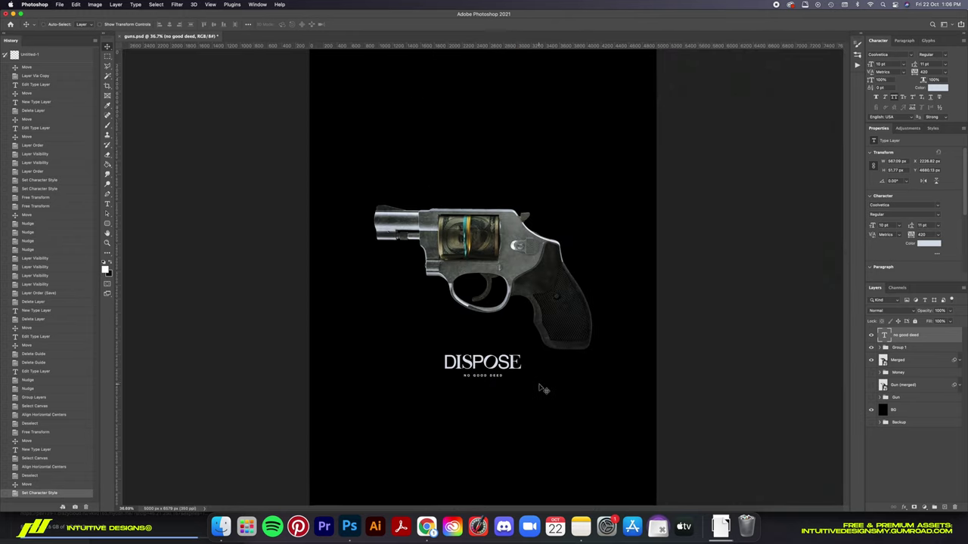
{"action": "key", "text": "ctrl+plus"}
{"action": "scroll", "coordinate": [543, 389], "scroll_direction": "down", "scroll_amount": 1}
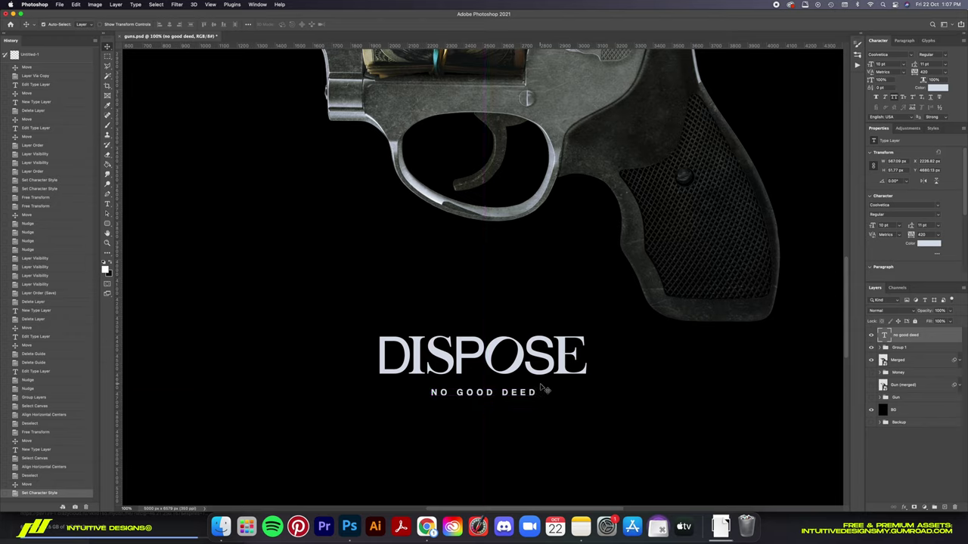
{"action": "key", "text": "ctrl+minus"}
{"action": "key", "text": "ctrl+minus"}
{"action": "key", "text": "ctrl+minus"}
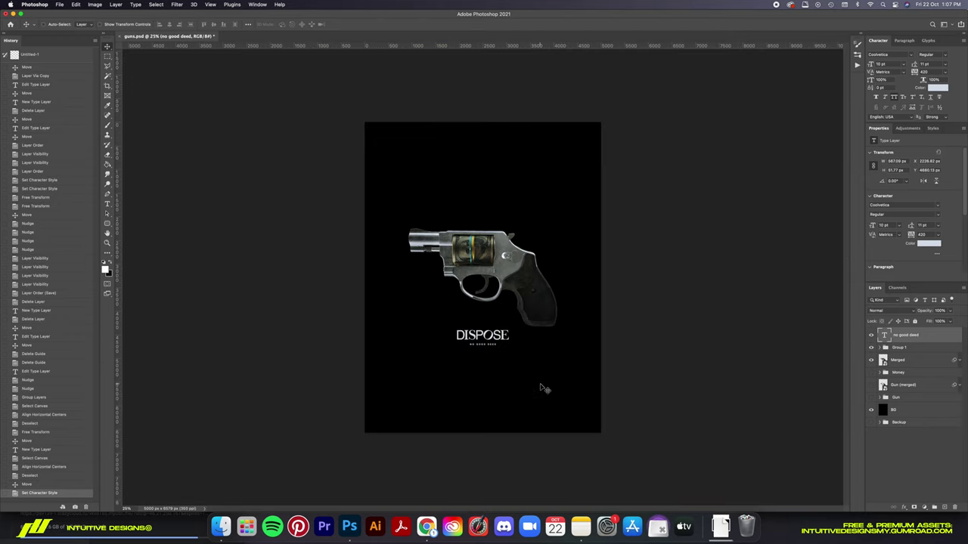
{"action": "key", "text": "ctrl+plus"}
{"action": "key", "text": "ctrl+plus"}
{"action": "key", "text": "ctrl+plus"}
{"action": "scroll", "coordinate": [745, 304], "scroll_direction": "down", "scroll_amount": 3}
{"action": "key", "text": "ctrl+plus"}
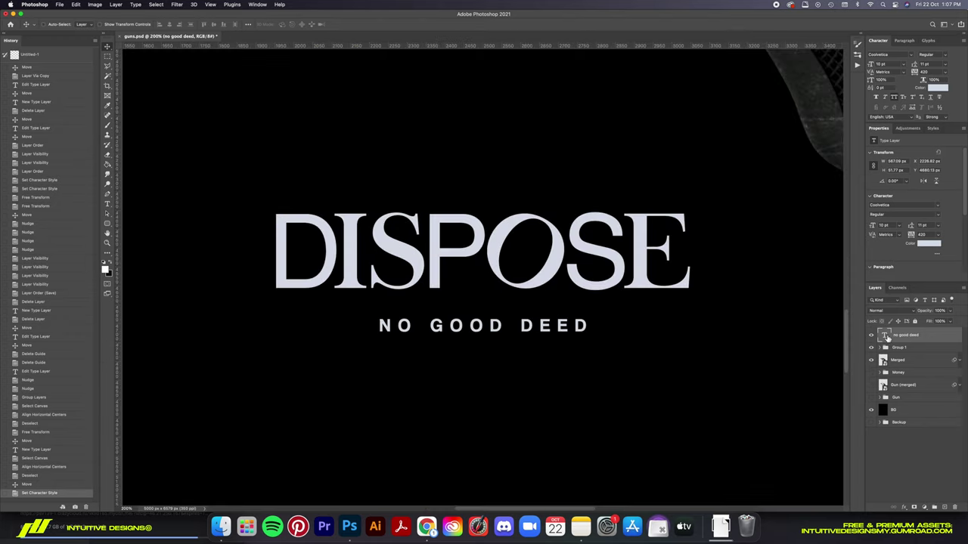
{"action": "double_click", "coordinate": [886, 338]}
{"action": "type", "text": "."}
Raise the periods at both ends with a baseline shift of 2.
{"action": "key", "text": "End"}
{"action": "type", "text": "."}
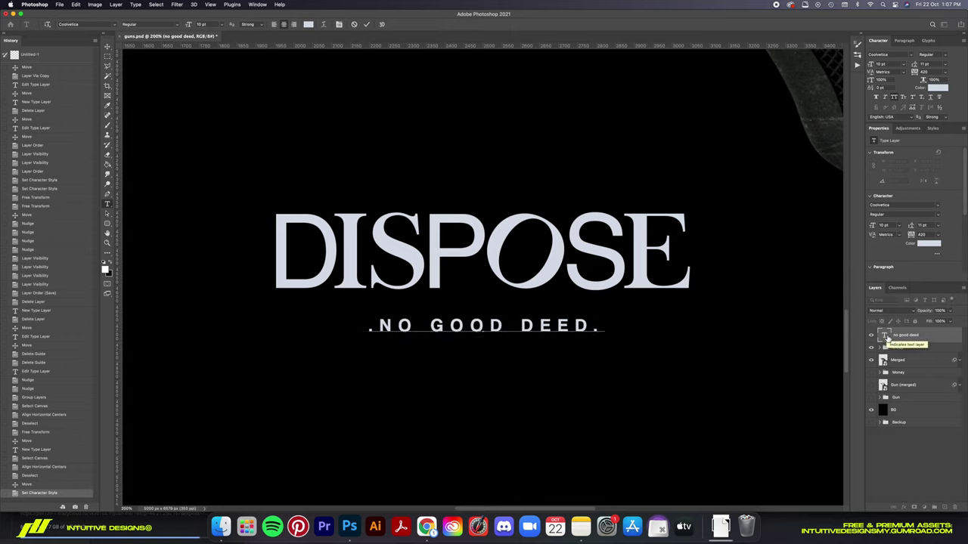
{"action": "key", "text": "shift+Left"}
{"action": "left_click", "coordinate": [879, 87]}
{"action": "type", "text": "2"}
{"action": "key", "text": "Return"}
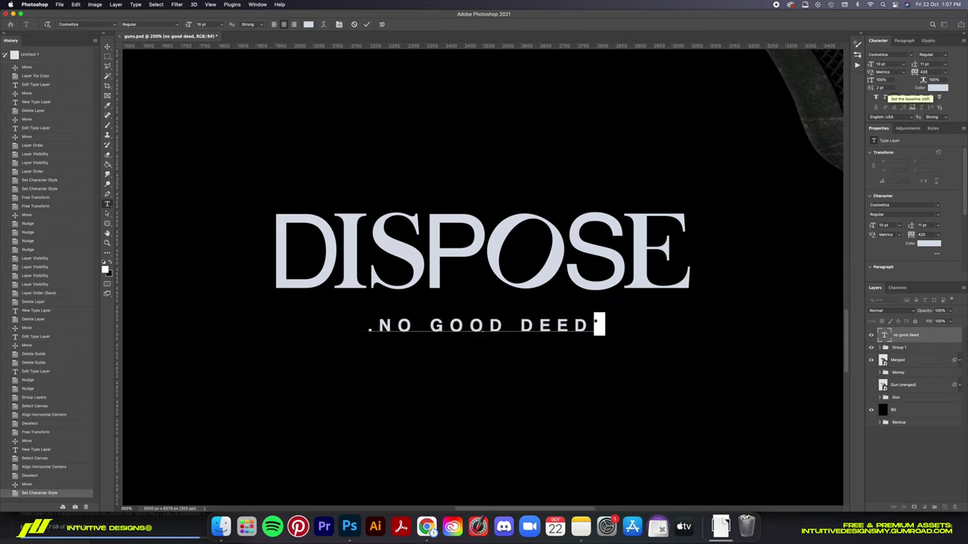
{"action": "left_click_drag", "start_coordinate": [381, 327], "coordinate": [367, 327]}
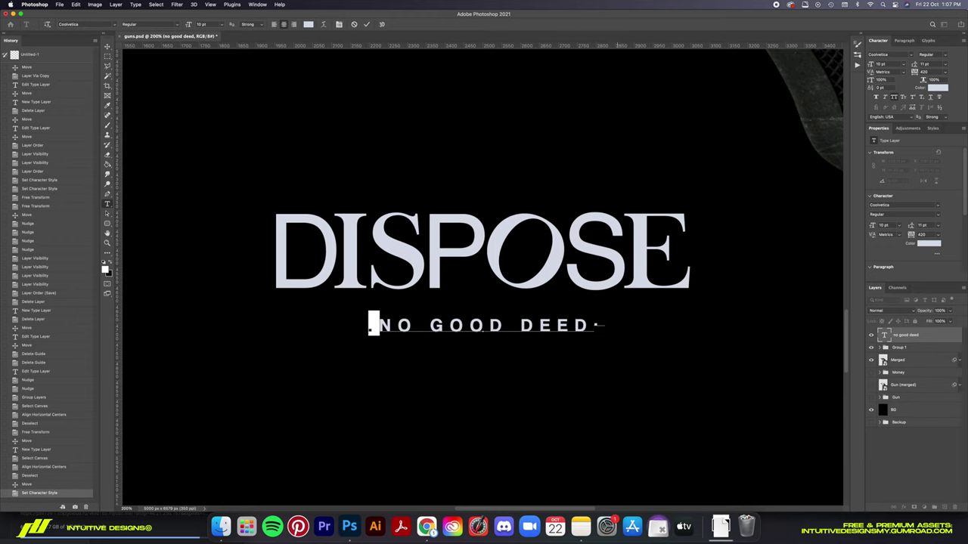
Commit the ·NO GOOD DEED· subtitle and re-centre it horizontally on the poster.
{"action": "left_click", "coordinate": [368, 25]}
{"action": "key", "text": "v"}
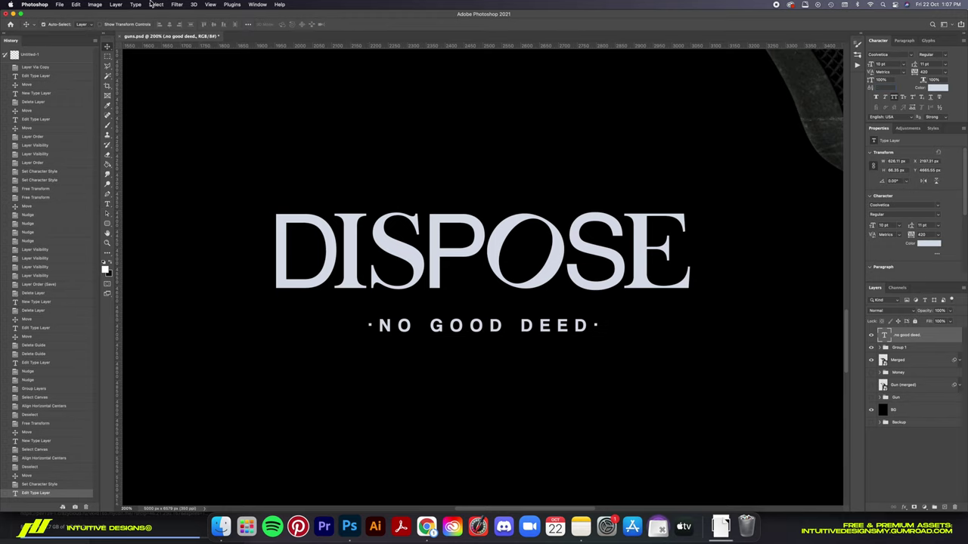
{"action": "key", "text": "super+a"}
{"action": "left_click", "coordinate": [168, 25]}
{"action": "key", "text": "super+d"}
{"action": "key", "text": "super+0"}
{"action": "scroll", "coordinate": [483, 385], "scroll_direction": "up", "scroll_amount": 3}
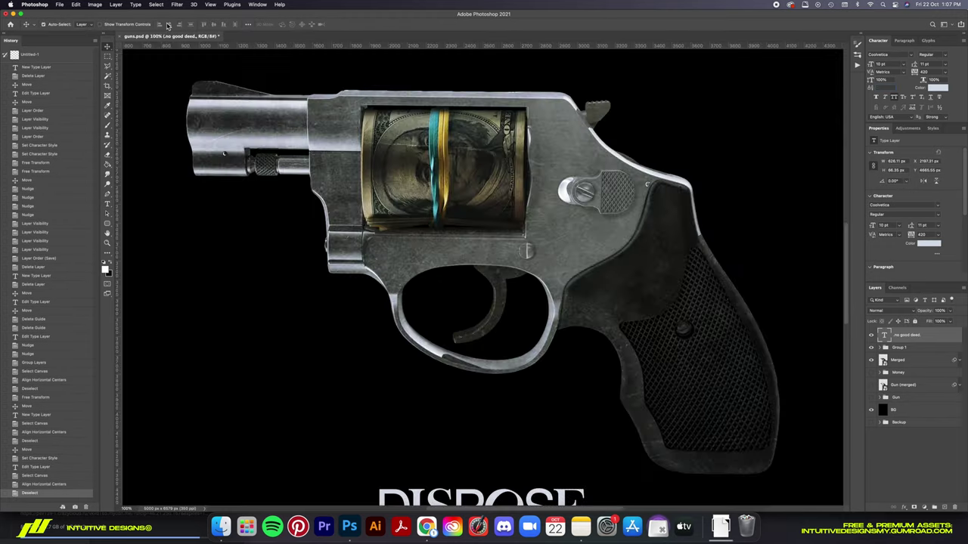
{"action": "double_click", "coordinate": [427, 328]}
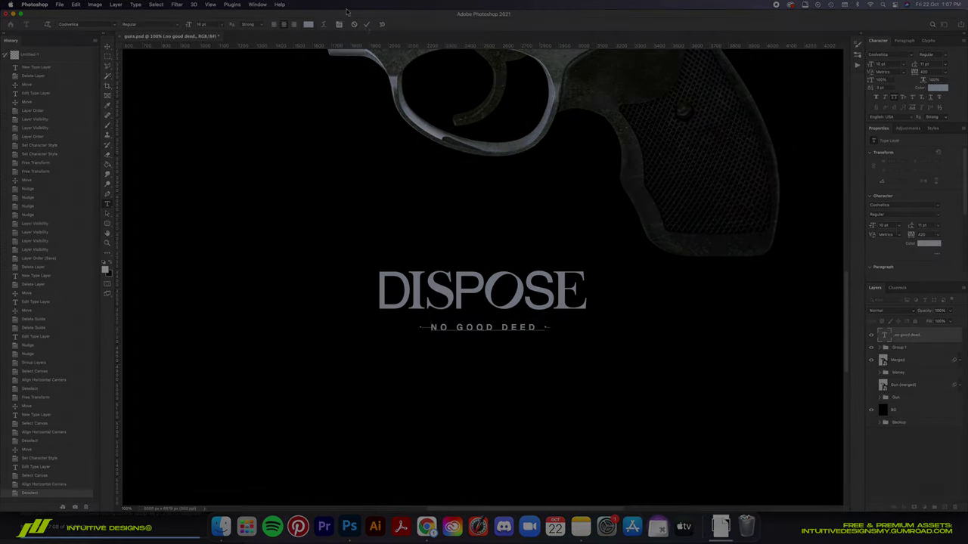